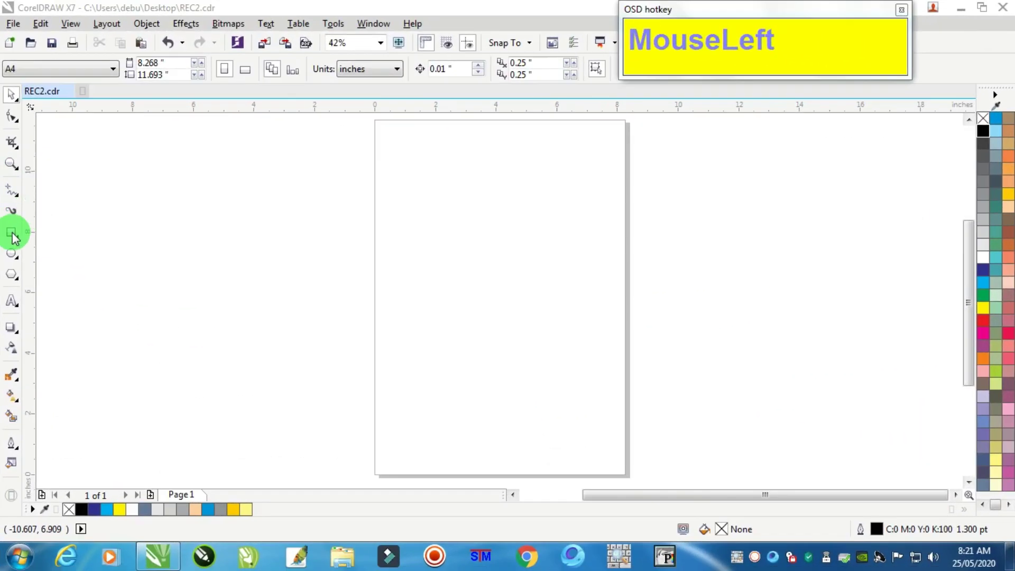
# - Draw a rectangle on the page, size it to 6 by 9 inches, and centre it on the page
pyautogui.click(11, 232)
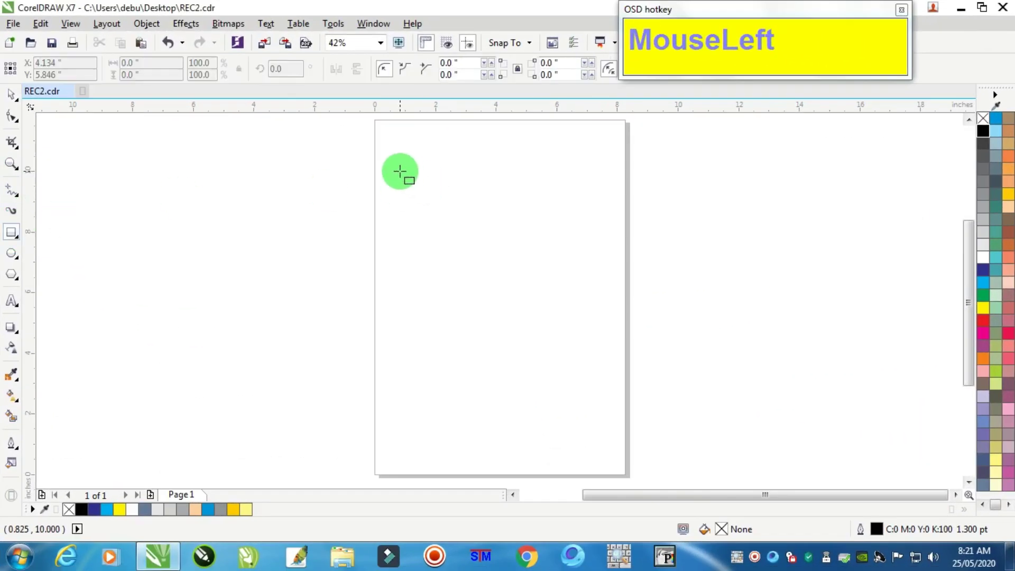
pyautogui.moveTo(400, 170); pyautogui.dragTo(562, 408)
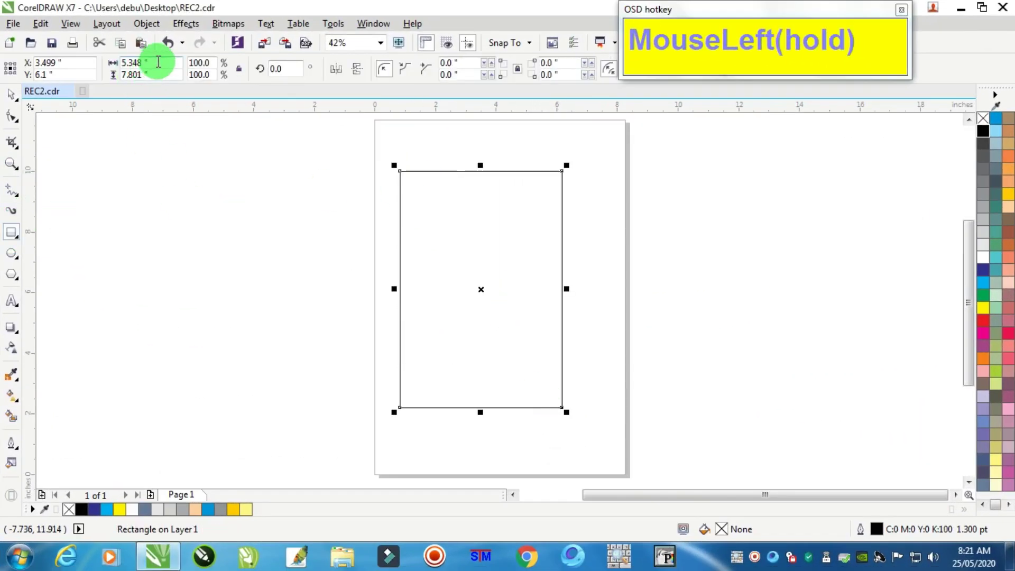
pyautogui.click(138, 63)
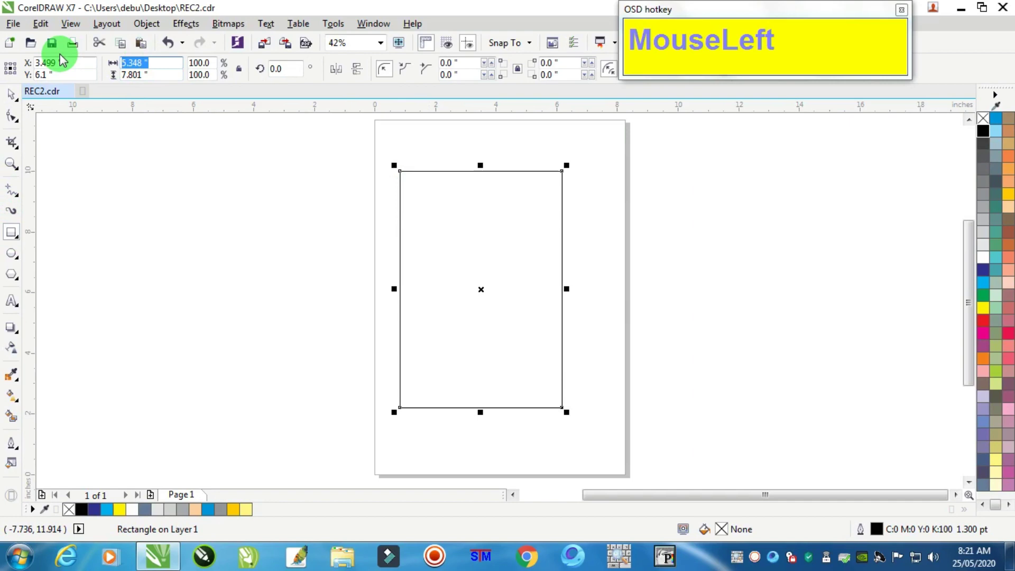
pyautogui.write('6')
pyautogui.press('Tab')
pyautogui.write('9')
pyautogui.press('Return')
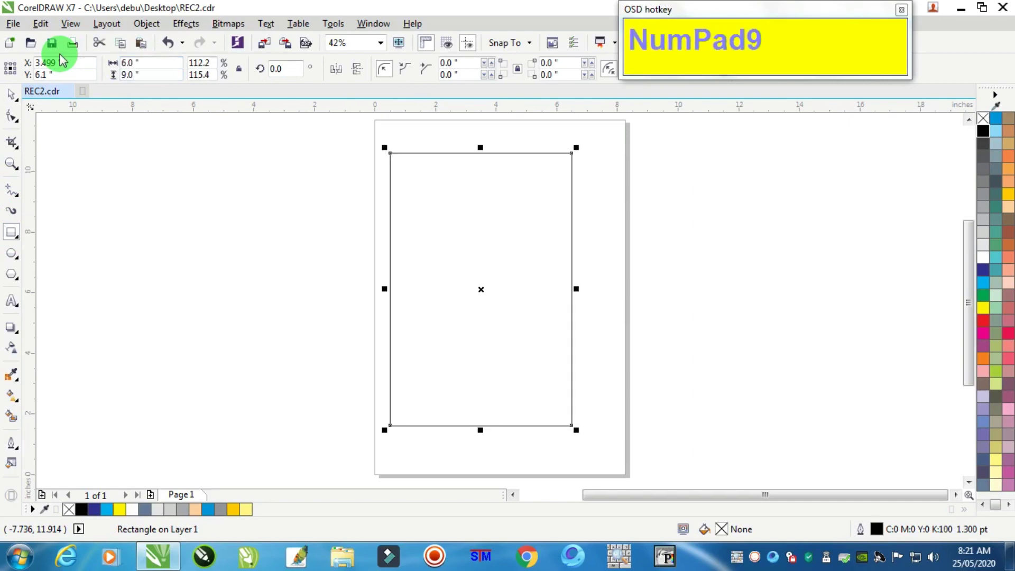
pyautogui.press('p')
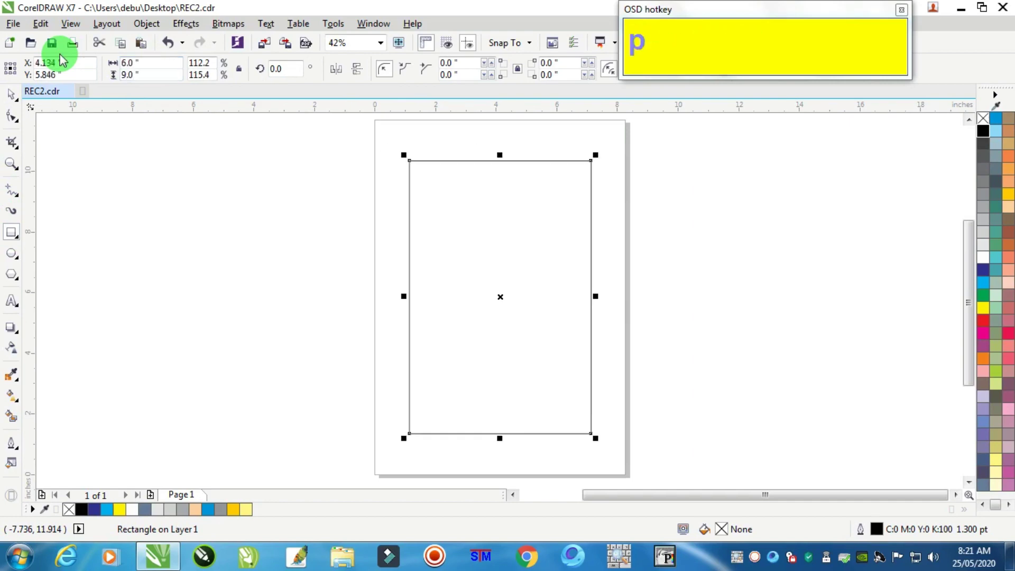
pyautogui.click(11, 96)
pyautogui.click(218, 253)
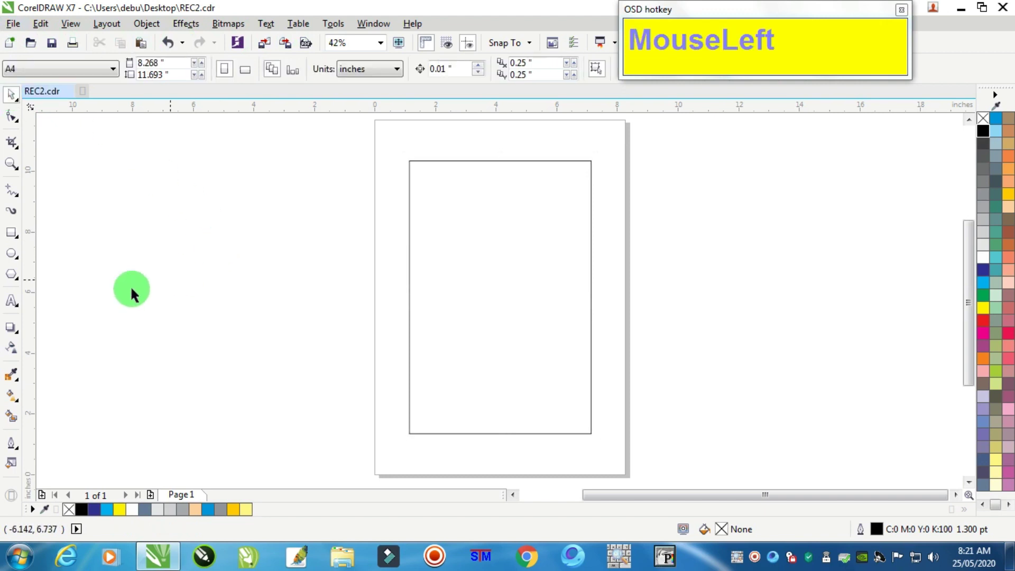
# - Draw a circle about 4.3 inches across inside the rectangle, filled pale yellow (C:0 M:0 Y:60 K:0) with no outline, and nudge it up slightly
pyautogui.click(11, 254)
pyautogui.moveTo(421, 263); pyautogui.dragTo(557, 397)
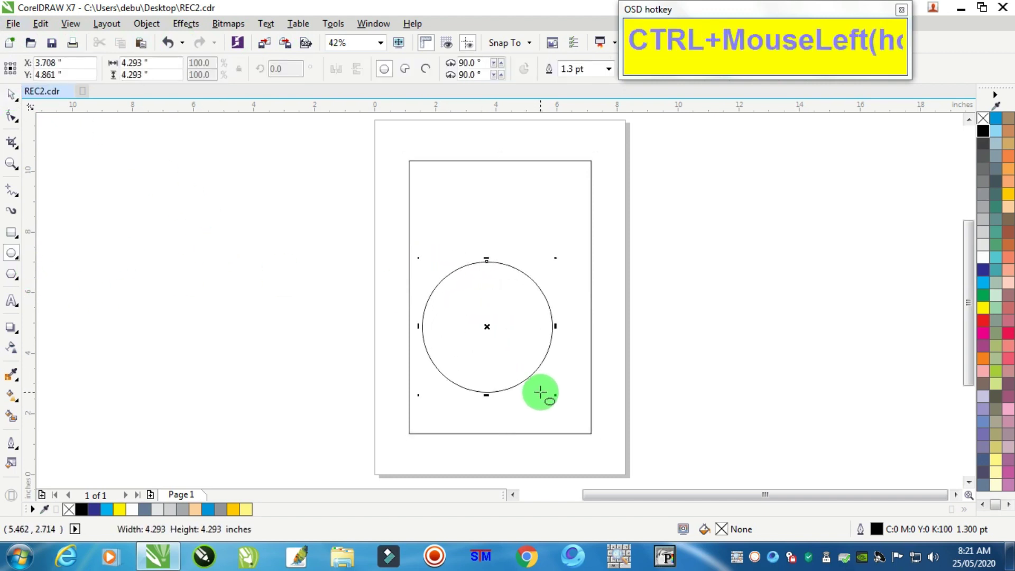
pyautogui.click(997, 461)
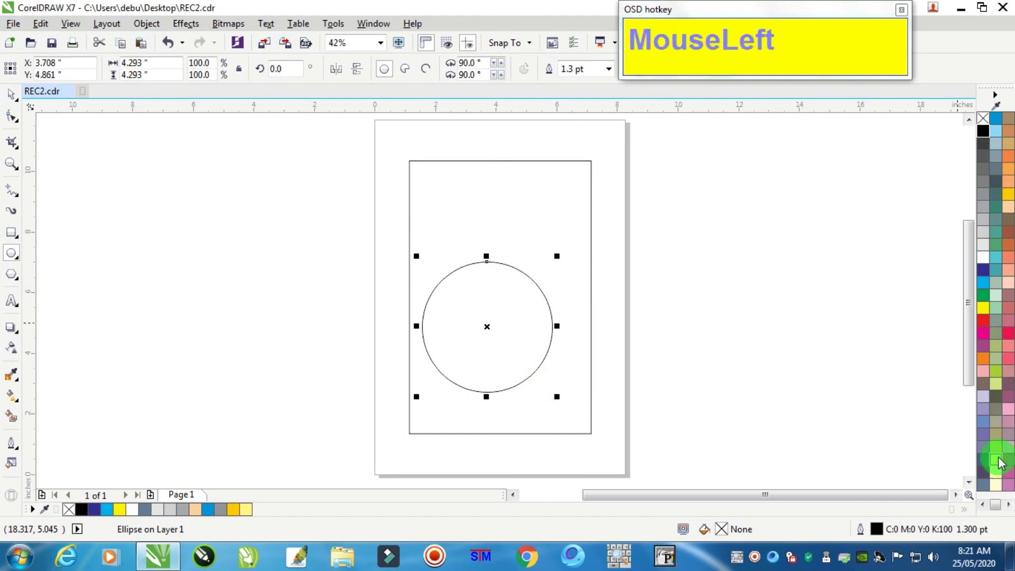
pyautogui.rightClick(983, 121)
pyautogui.click(12, 95)
pyautogui.click(339, 257)
pyautogui.scroll(2, 497, 328)
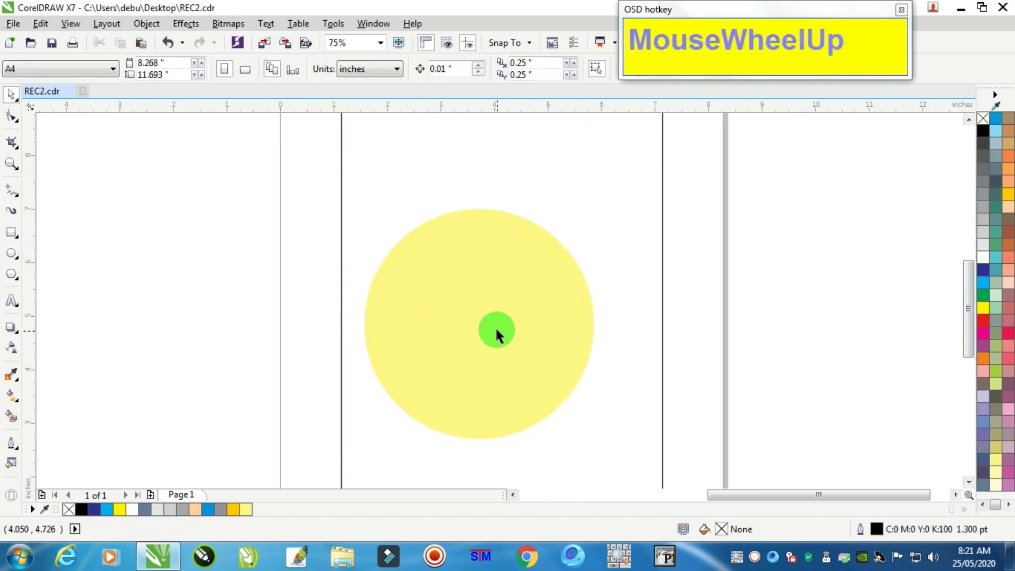
pyautogui.moveTo(494, 324); pyautogui.dragTo(496, 310)
# - Duplicate the yellow circle in place, shrink the copy about its centre to about 3.76 inches, and fill it white
pyautogui.scroll(2, 539, 224)
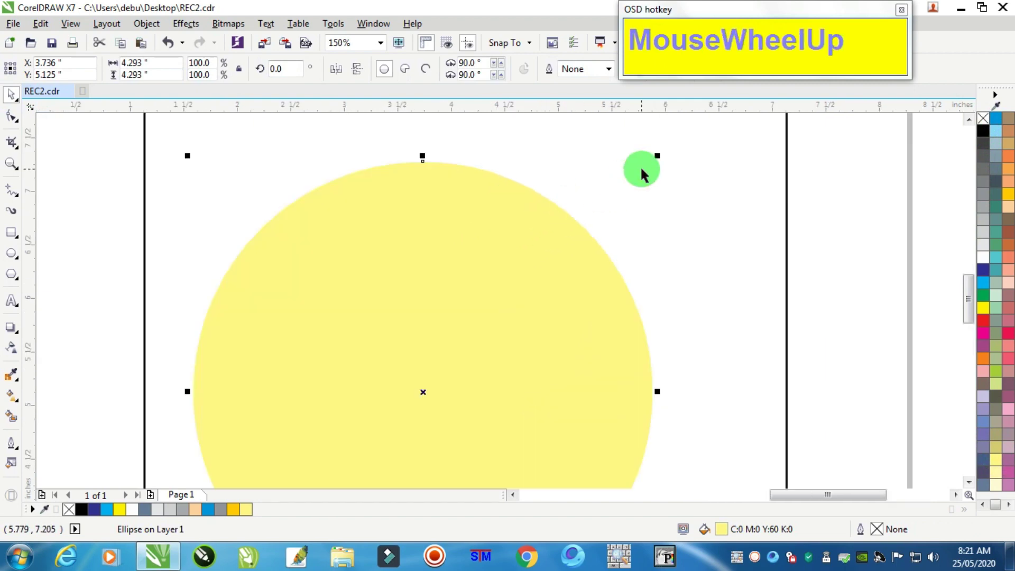
pyautogui.rightClick(512, 254)
pyautogui.click(559, 301)
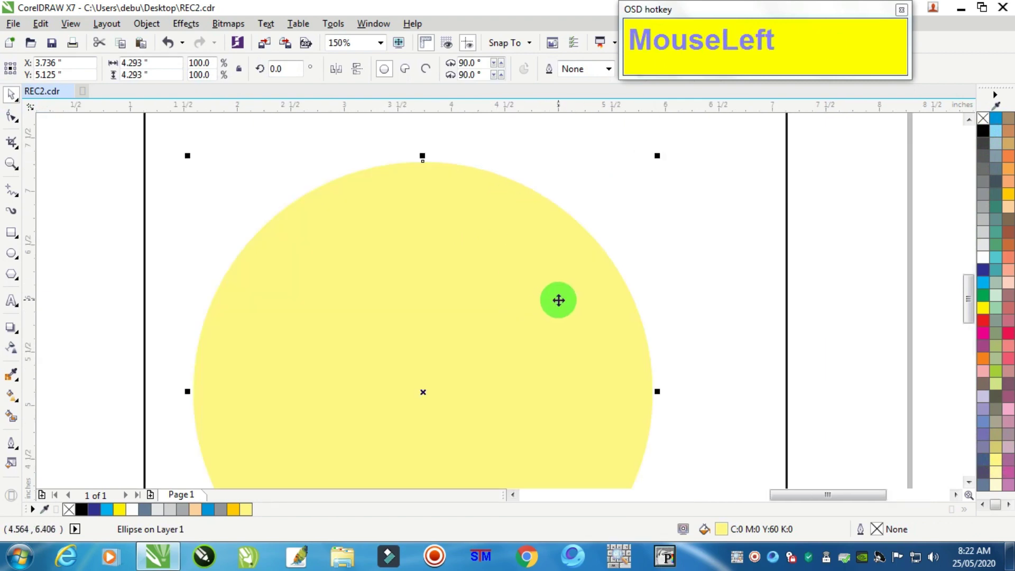
pyautogui.click(859, 238)
pyautogui.rightClick(859, 239)
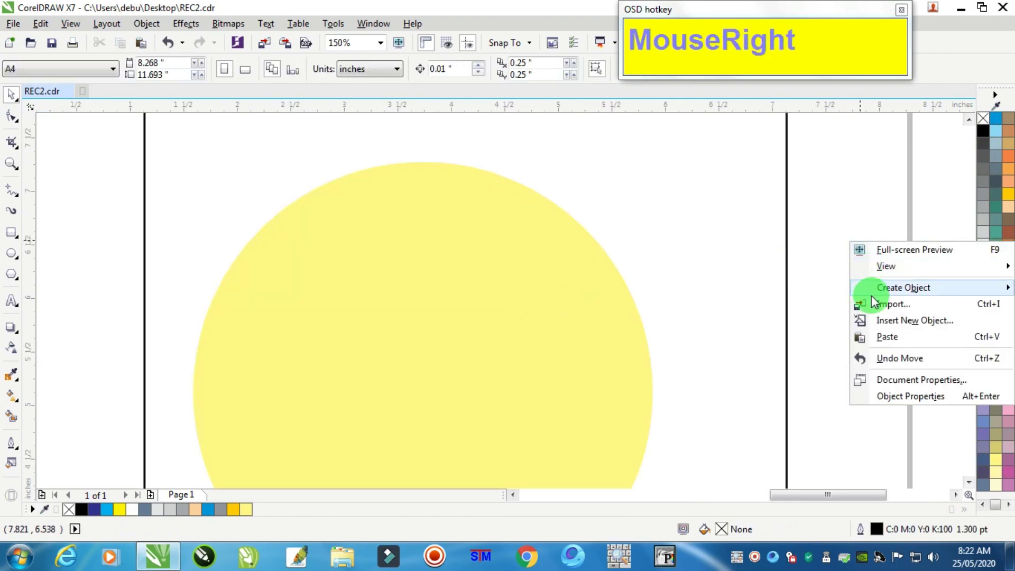
pyautogui.click(889, 337)
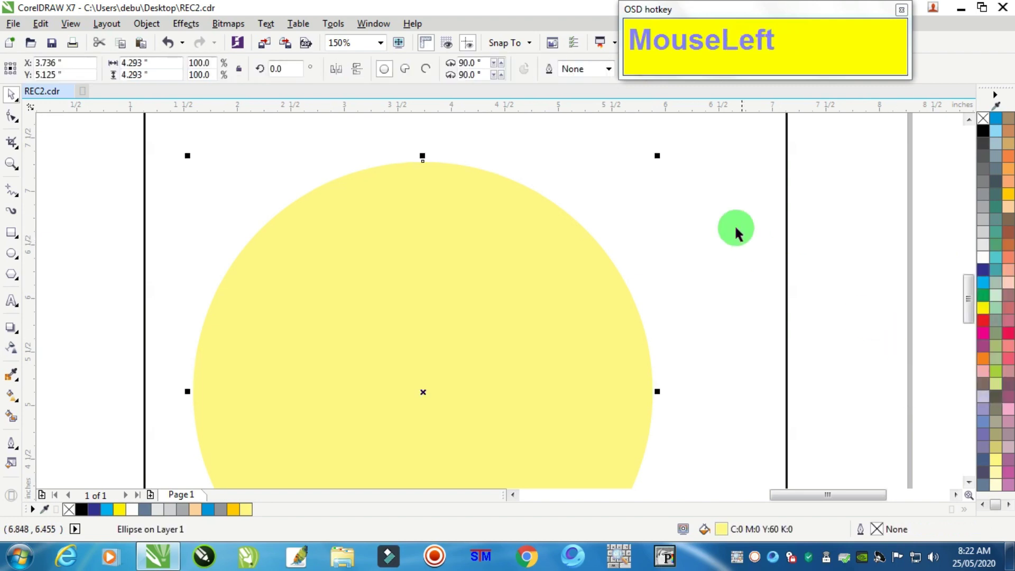
pyautogui.moveTo(658, 155); pyautogui.dragTo(644, 185)
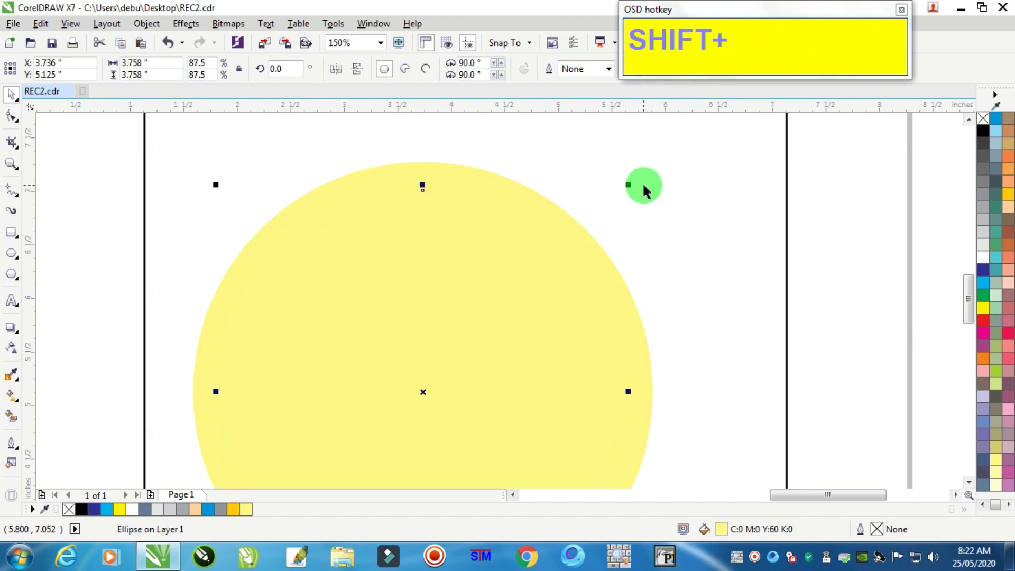
pyautogui.click(983, 258)
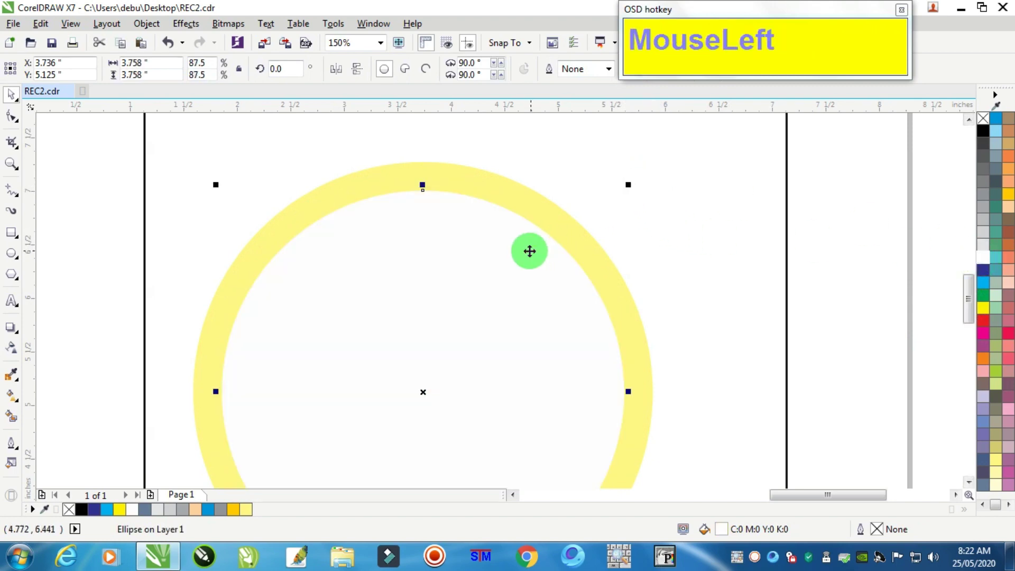
# - Duplicate the white circle in place, shrink the copy about its centre to about 3.54 inches, and fill it dark blue (C:100 M:100 Y:0 K:0)
pyautogui.rightClick(503, 252)
pyautogui.click(545, 305)
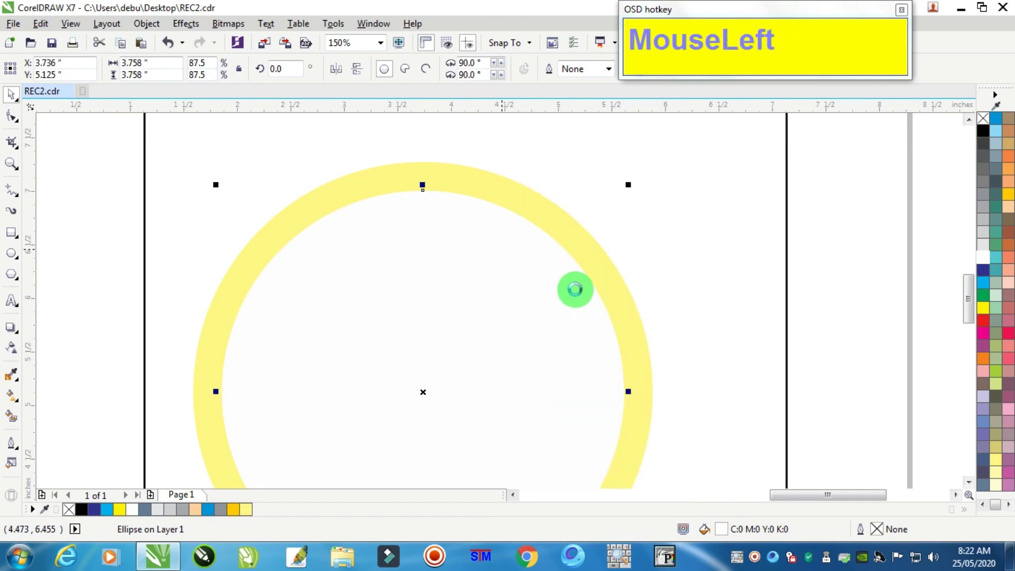
pyautogui.click(859, 232)
pyautogui.rightClick(847, 209)
pyautogui.click(831, 302)
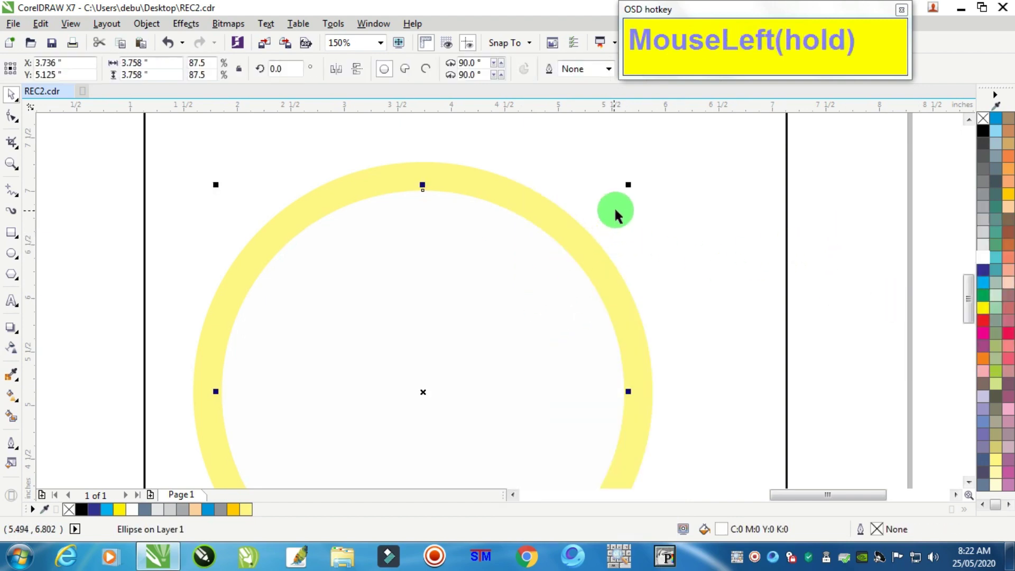
pyautogui.moveTo(630, 189); pyautogui.dragTo(618, 199)
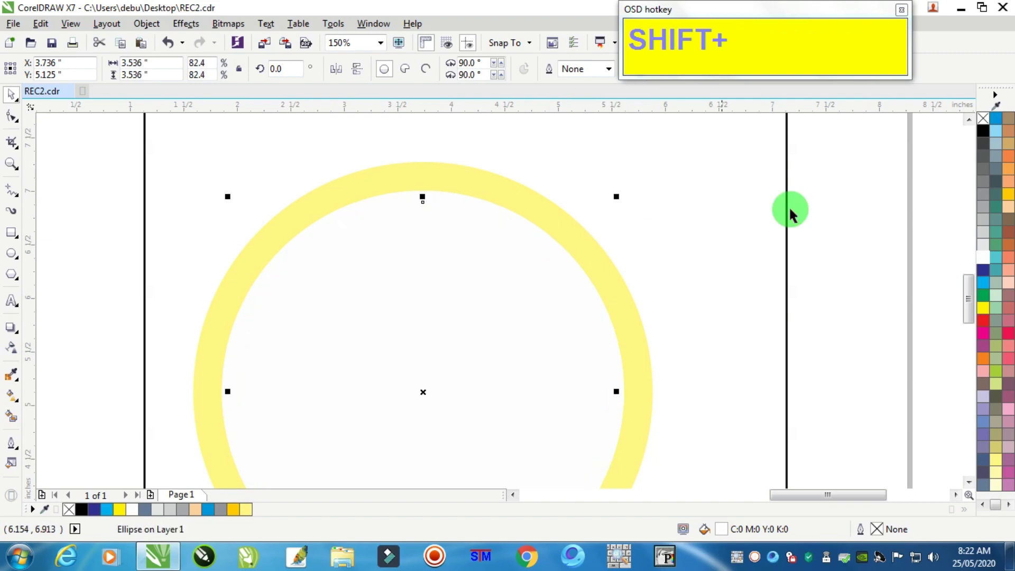
pyautogui.click(989, 268)
pyautogui.scroll(-3, 635, 296)
pyautogui.scroll(3, 609, 291)
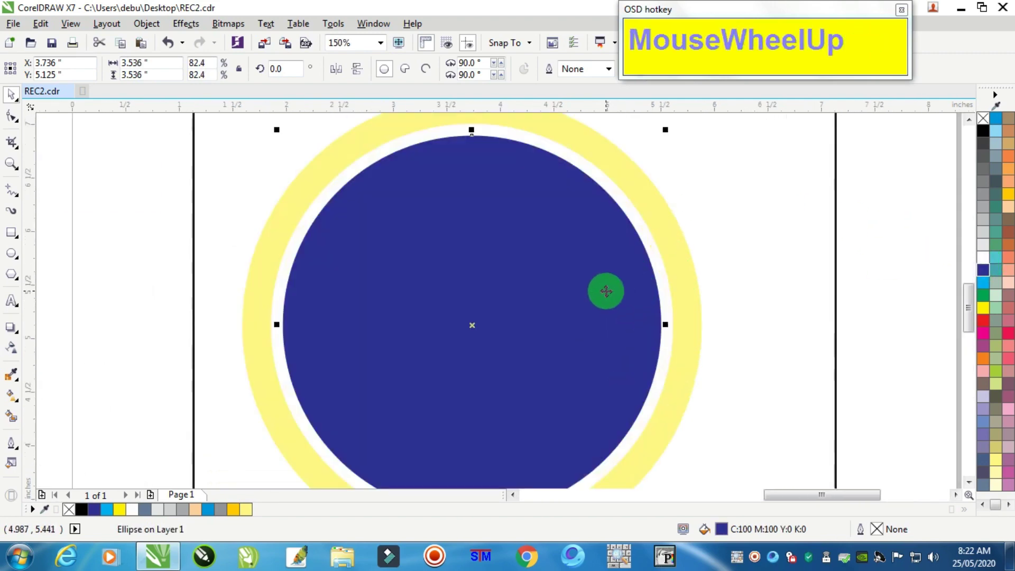
# - Apply a vertical linear fountain fill to the innermost circle, blending from dark blue at the top to cyan near the bottom
pyautogui.click(11, 397)
pyautogui.moveTo(470, 136); pyautogui.dragTo(470, 407)
pyautogui.click(986, 281)
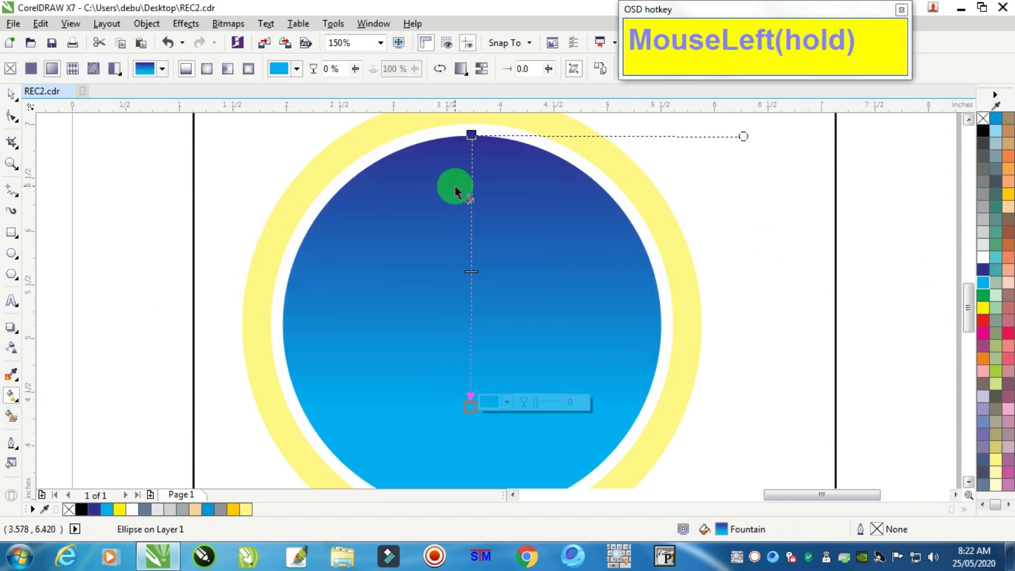
pyautogui.moveTo(472, 135); pyautogui.dragTo(471, 160)
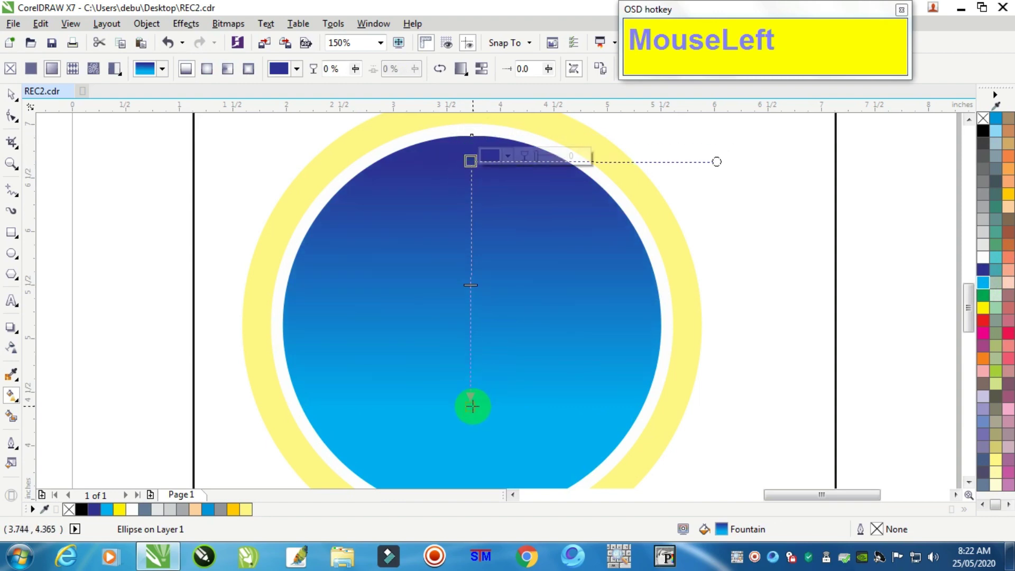
pyautogui.moveTo(472, 406); pyautogui.dragTo(478, 430)
pyautogui.moveTo(471, 162); pyautogui.dragTo(475, 216)
pyautogui.moveTo(480, 432); pyautogui.dragTo(476, 452)
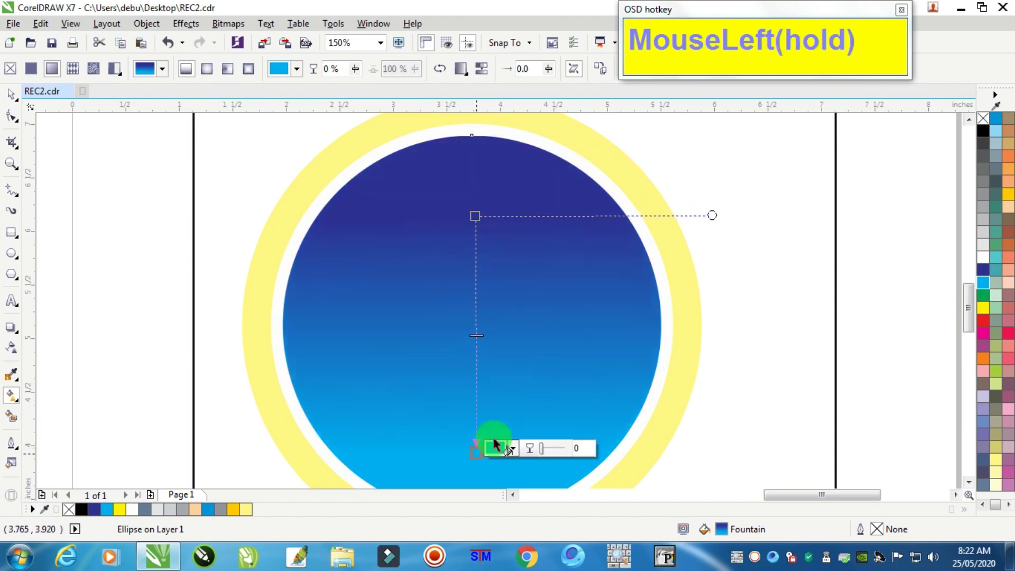
pyautogui.scroll(-2, 503, 396)
pyautogui.click(15, 104)
pyautogui.click(174, 208)
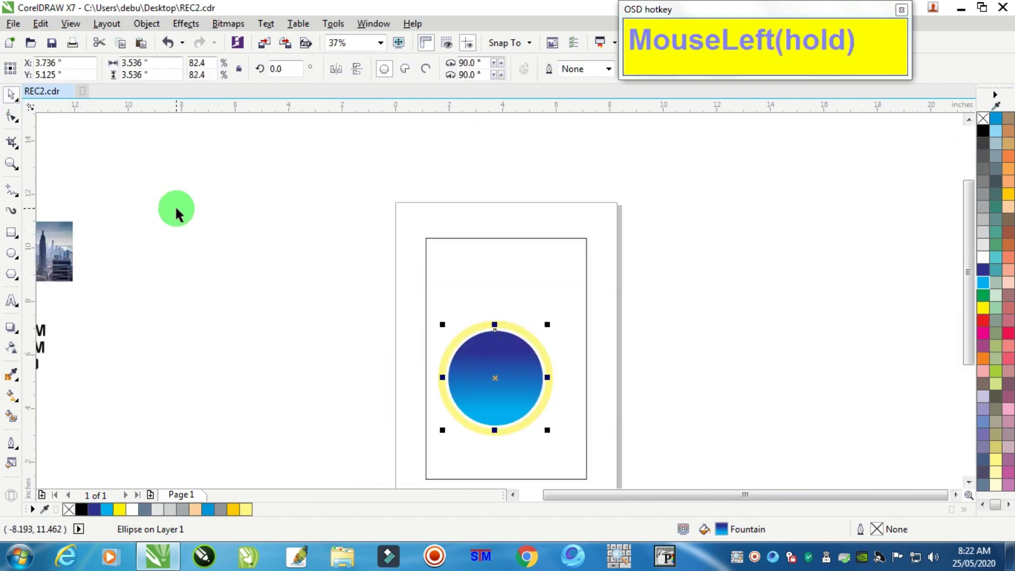
# - Select the three concentric circles and group them
pyautogui.scroll(-1, 268, 248)
pyautogui.scroll(2, 359, 318)
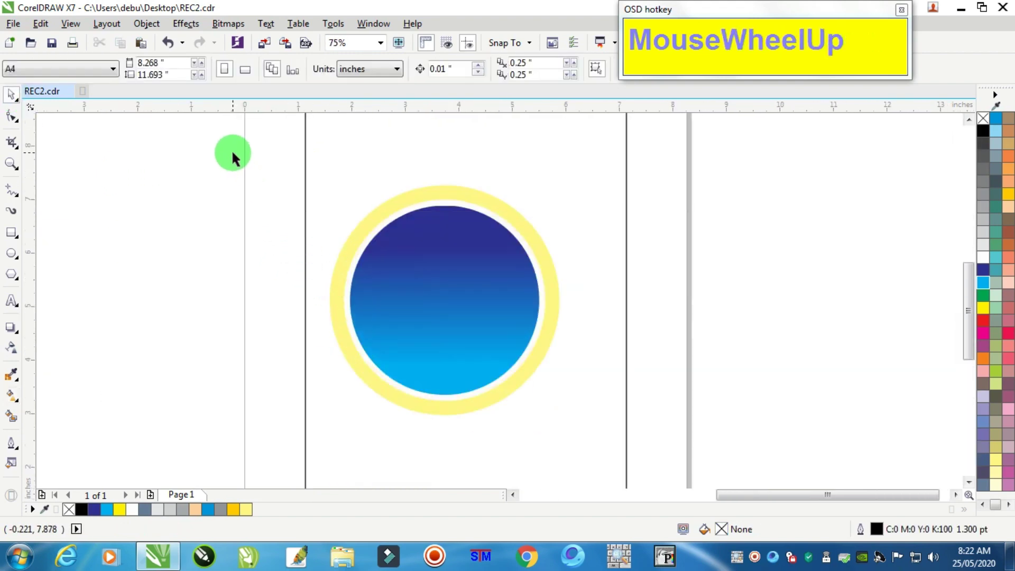
pyautogui.moveTo(233, 154); pyautogui.dragTo(619, 452)
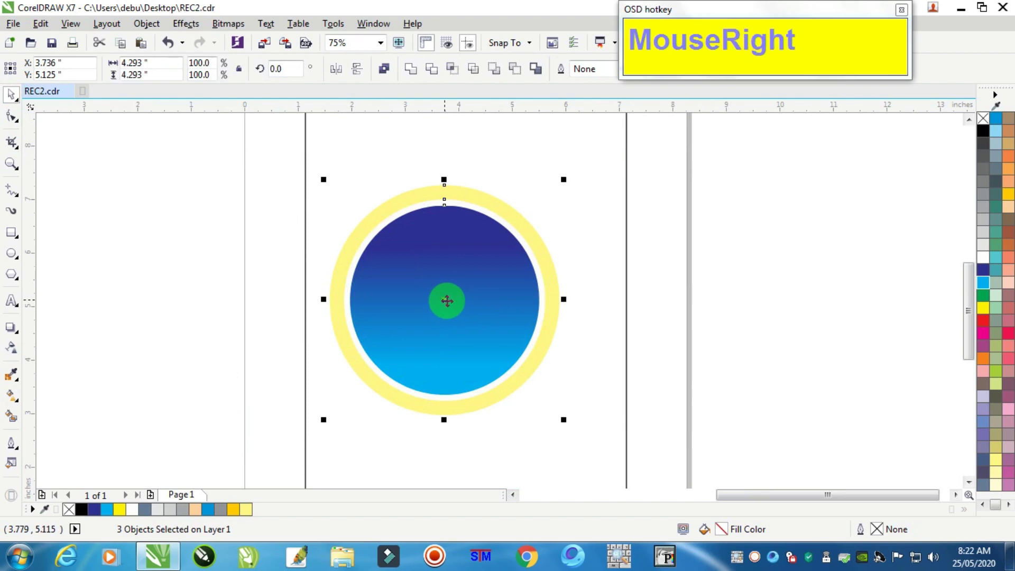
pyautogui.rightClick(447, 300)
pyautogui.click(524, 289)
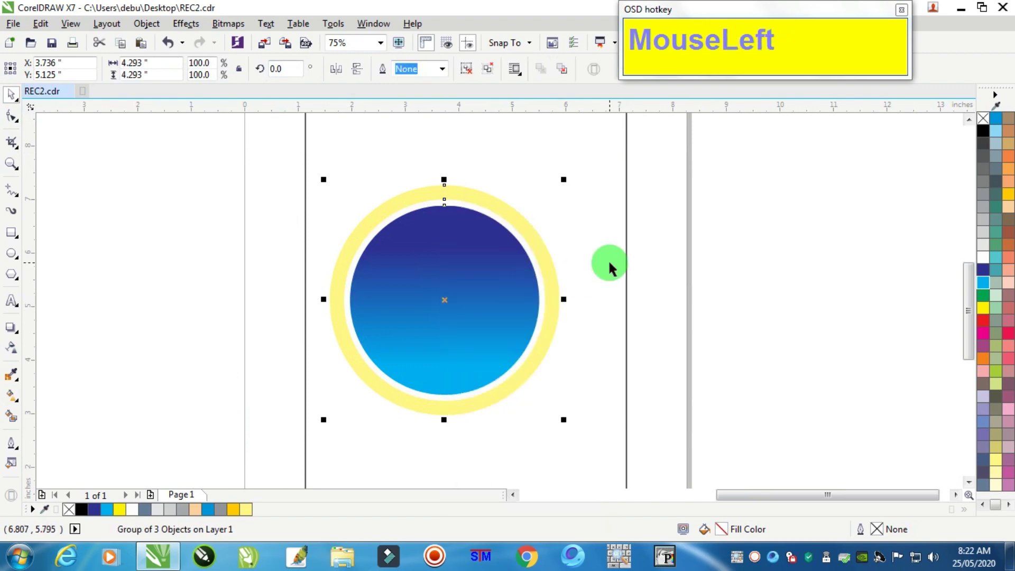
# - Align the circle group with the left edge of the large rectangle
pyautogui.keyDown('shift'); pyautogui.click(614, 256); pyautogui.keyUp('shift')
pyautogui.click(709, 253)
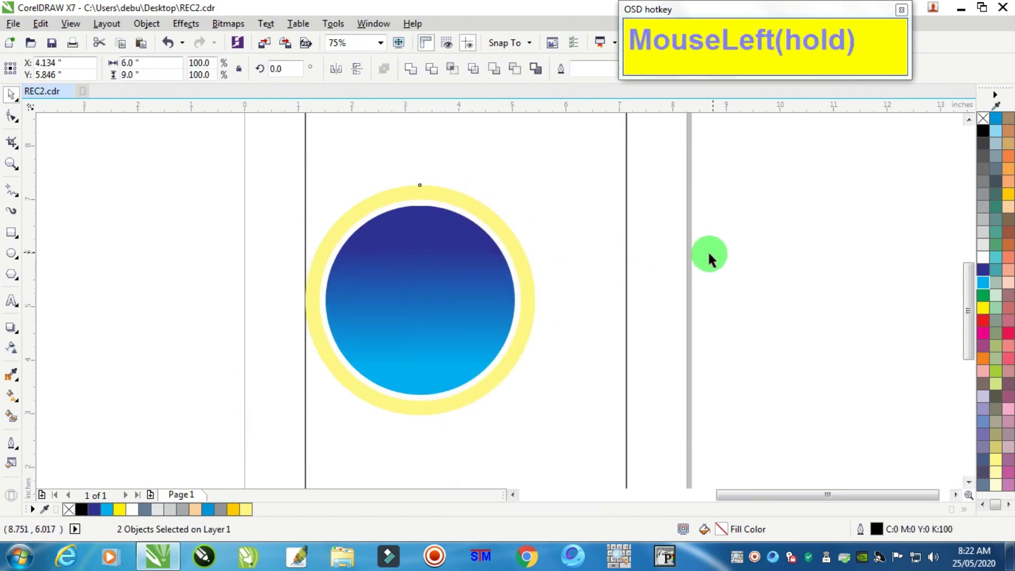
pyautogui.scroll(-1, 696, 272)
pyautogui.scroll(1, 641, 280)
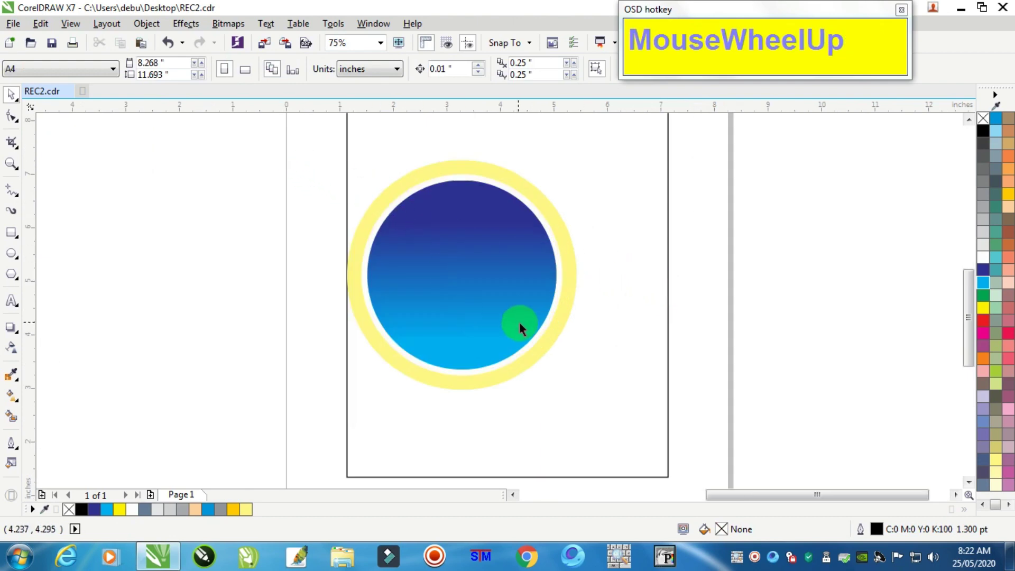
# - Draw a straight diagonal line from just outside the rectangle's right edge down to the lower right part of the blue circle
pyautogui.click(10, 190)
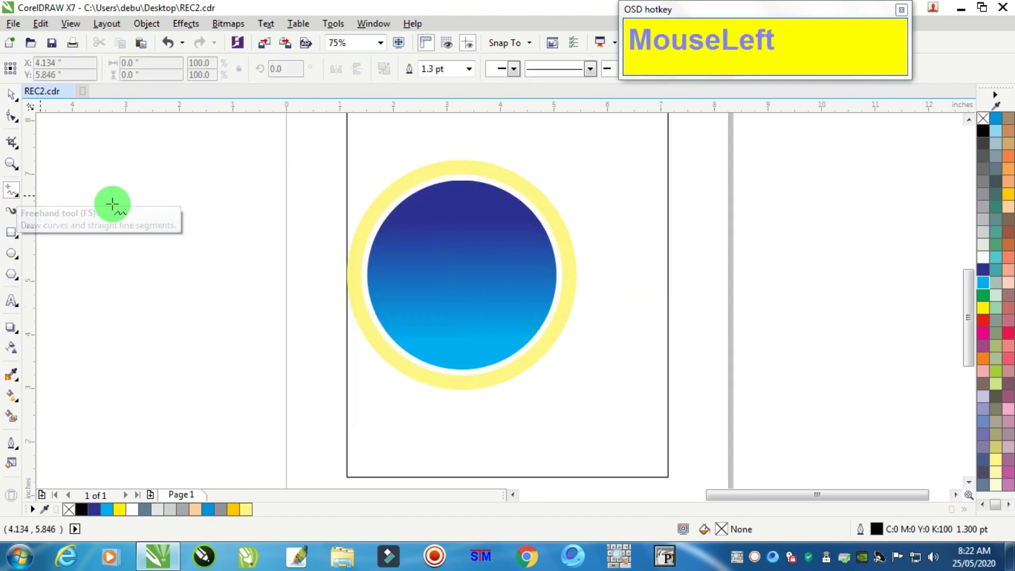
pyautogui.click(678, 182)
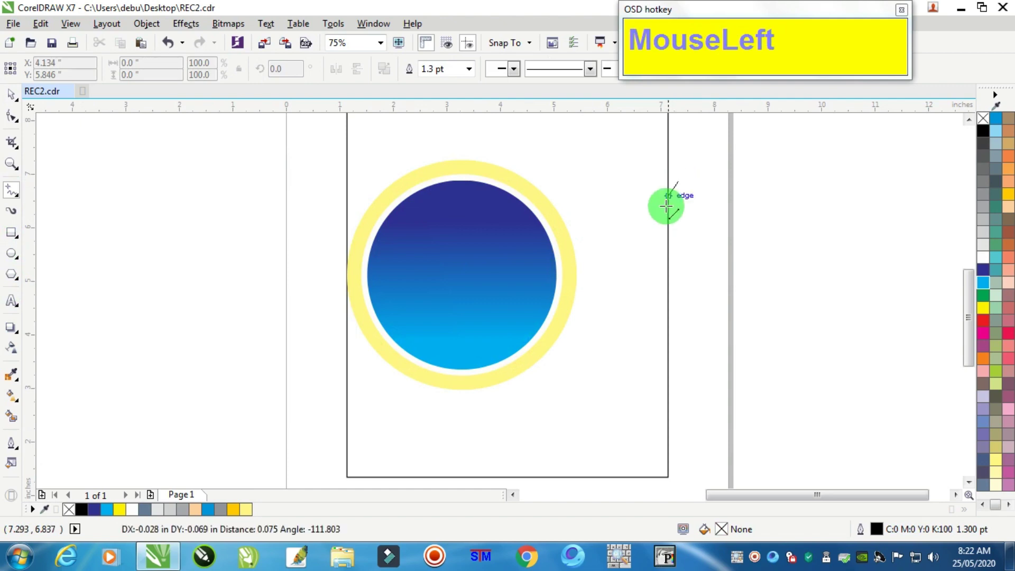
pyautogui.click(530, 327)
# - Convert the diagonal line to a curve and bend its lower end into an arc sweeping out from the circle
pyautogui.click(12, 115)
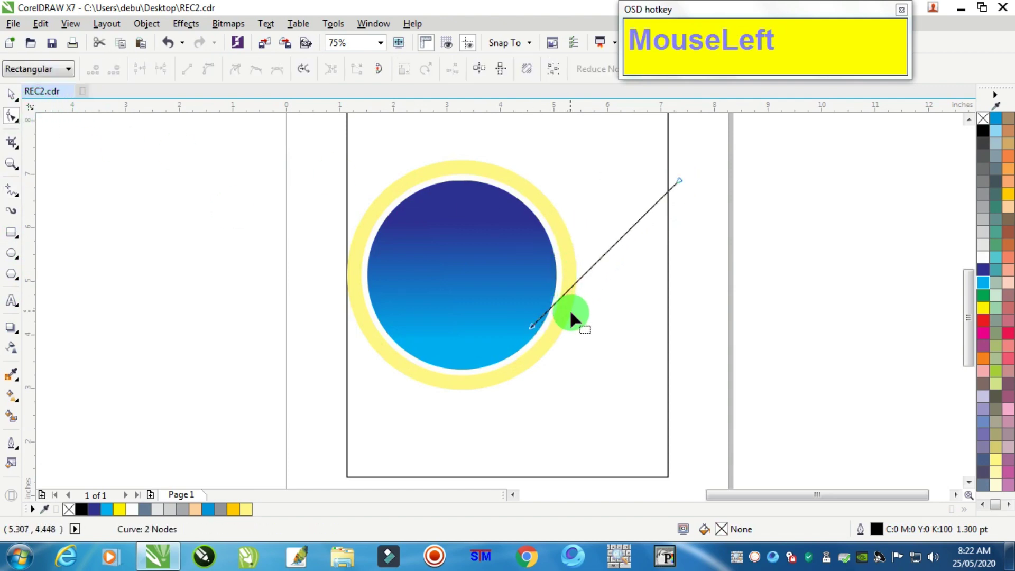
pyautogui.scroll(2, 566, 318)
pyautogui.moveTo(506, 332); pyautogui.dragTo(465, 330)
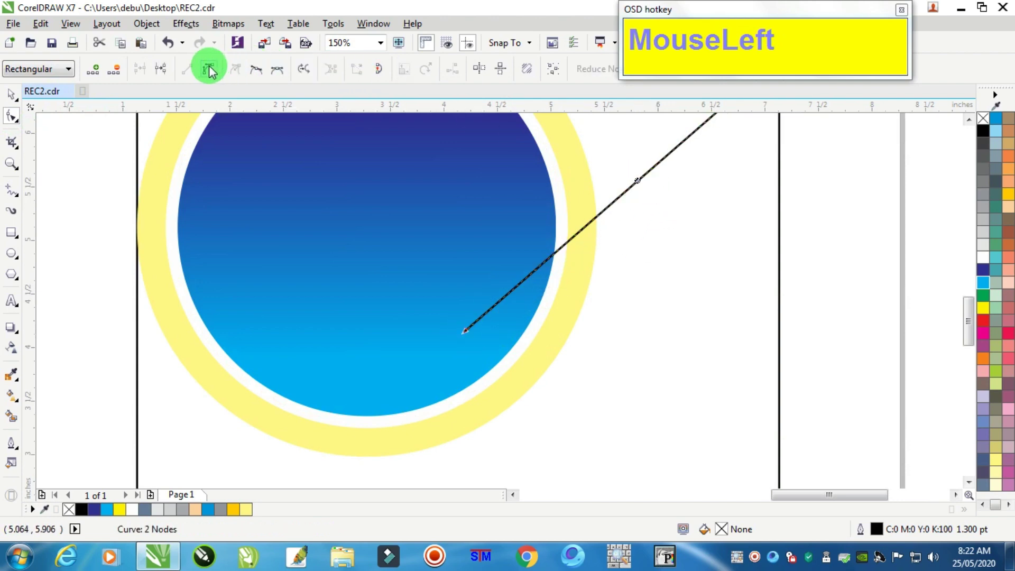
pyautogui.moveTo(643, 182); pyautogui.dragTo(604, 185)
pyautogui.scroll(-4, 675, 259)
pyautogui.click(699, 228)
# - Reshape the arc into an S-curve by extending the upper control handle up and left and the lower one down and right
pyautogui.scroll(2, 686, 222)
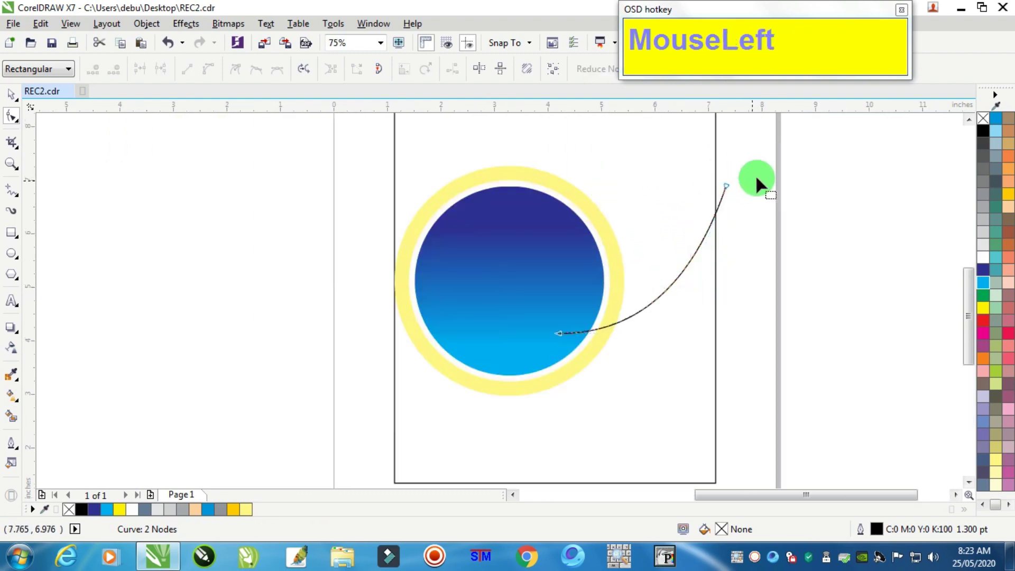
pyautogui.moveTo(756, 175); pyautogui.dragTo(678, 240)
pyautogui.moveTo(690, 288); pyautogui.dragTo(604, 156)
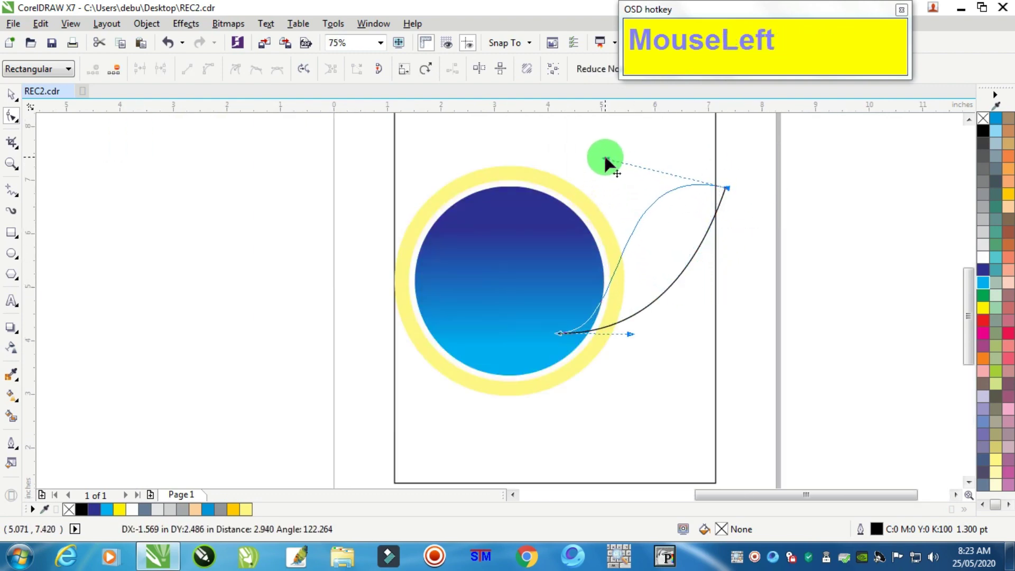
pyautogui.moveTo(630, 333); pyautogui.dragTo(692, 364)
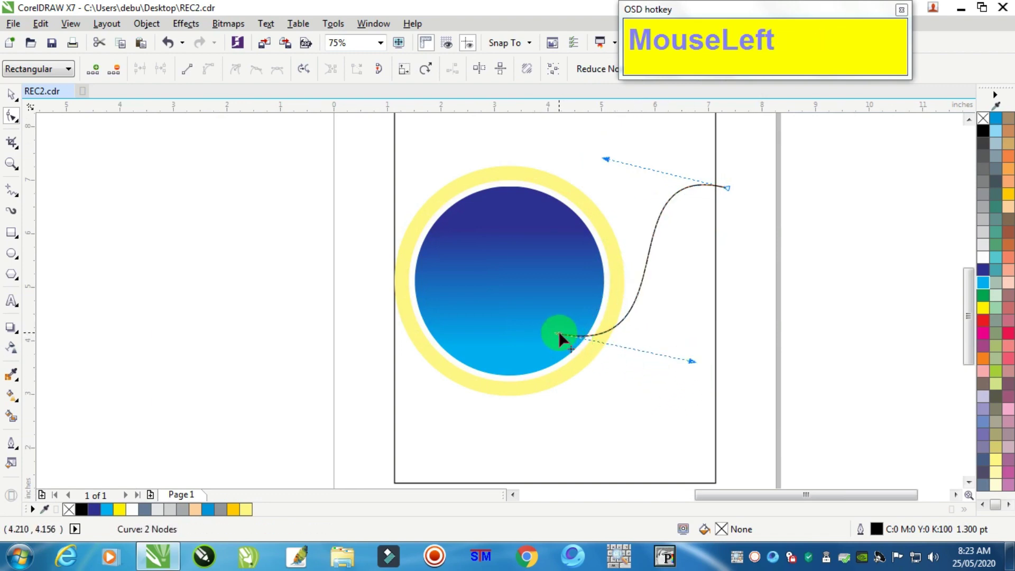
# - Move the S-curve's lower end deeper into the blue circle and adjust both control handles to keep the bend smooth
pyautogui.moveTo(559, 332); pyautogui.dragTo(541, 310)
pyautogui.moveTo(673, 335); pyautogui.dragTo(682, 386)
pyautogui.scroll(1, 590, 319)
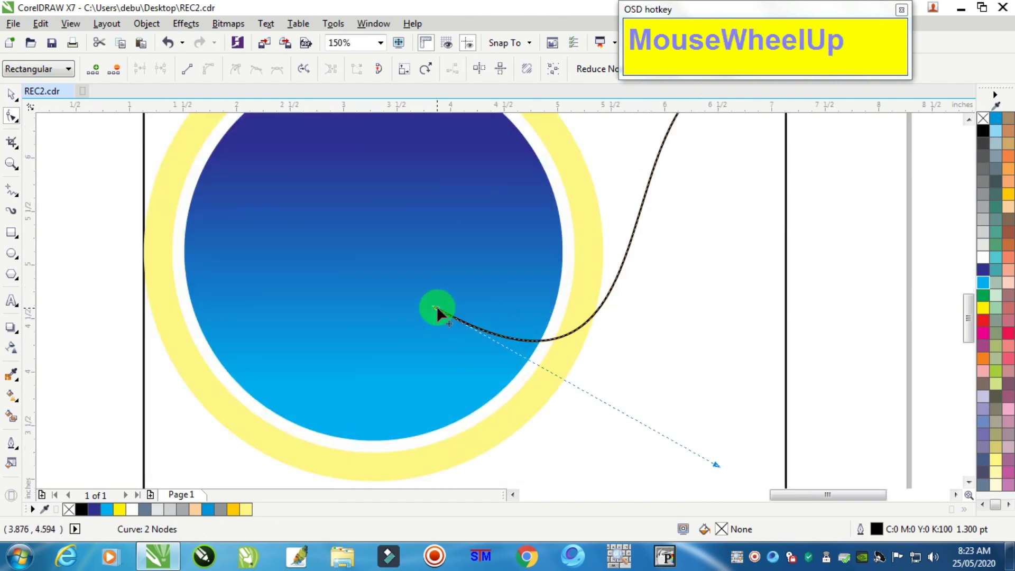
pyautogui.moveTo(436, 308); pyautogui.dragTo(420, 289)
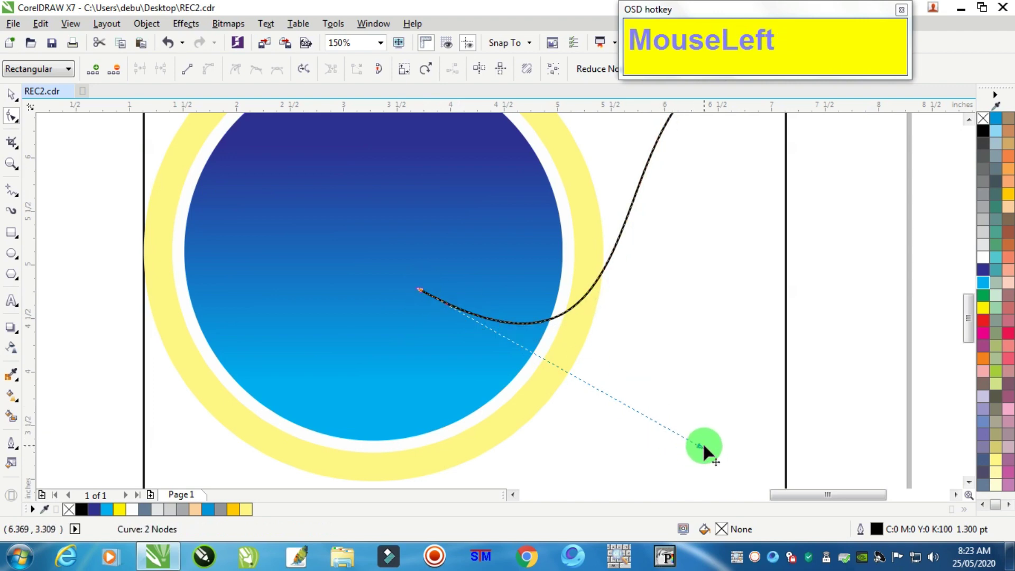
pyautogui.moveTo(704, 446); pyautogui.dragTo(784, 382)
pyautogui.moveTo(419, 288); pyautogui.dragTo(398, 285)
pyautogui.scroll(-2, 503, 302)
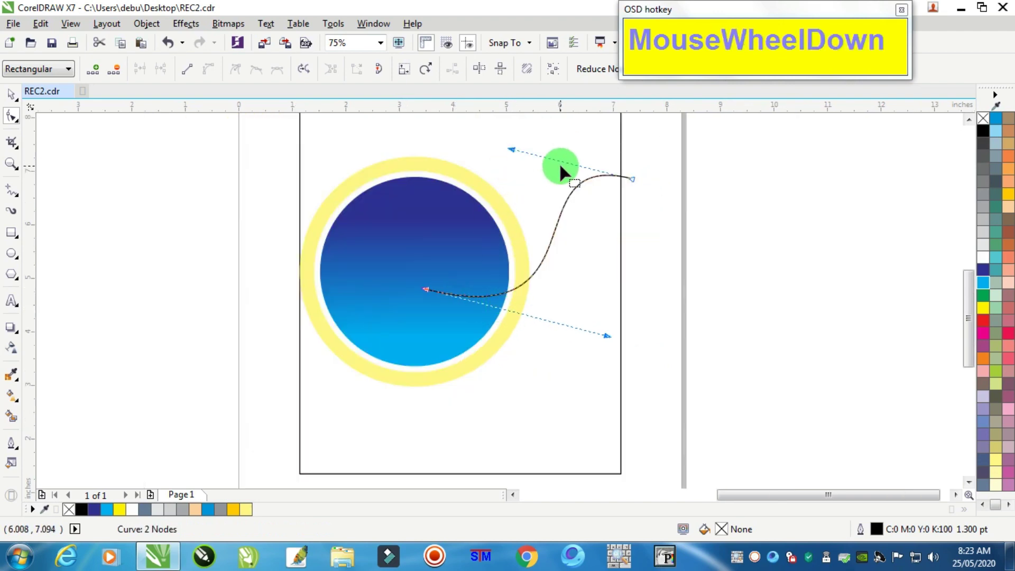
pyautogui.moveTo(509, 152); pyautogui.dragTo(633, 270)
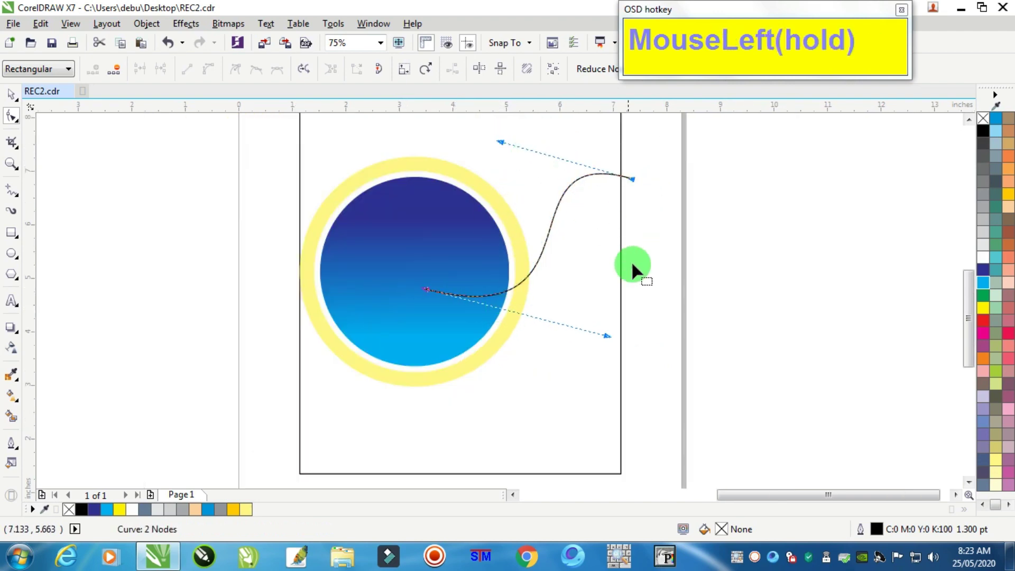
# - Select the circle group together with the S-curve and nudge both upward inside the large rectangle
pyautogui.click(11, 94)
pyautogui.scroll(-2, 339, 175)
pyautogui.scroll(2, 365, 196)
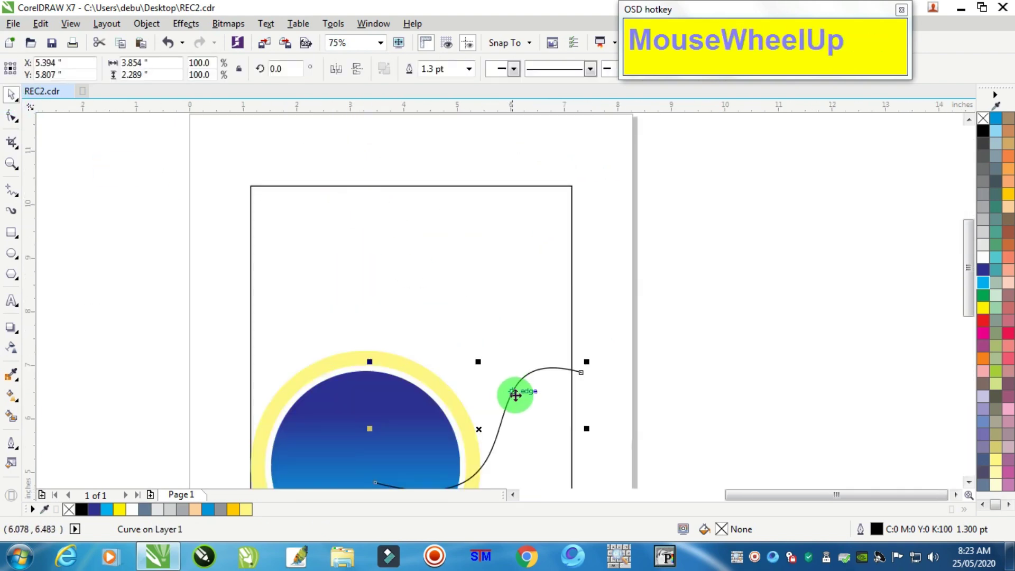
pyautogui.scroll(-1, 192, 240)
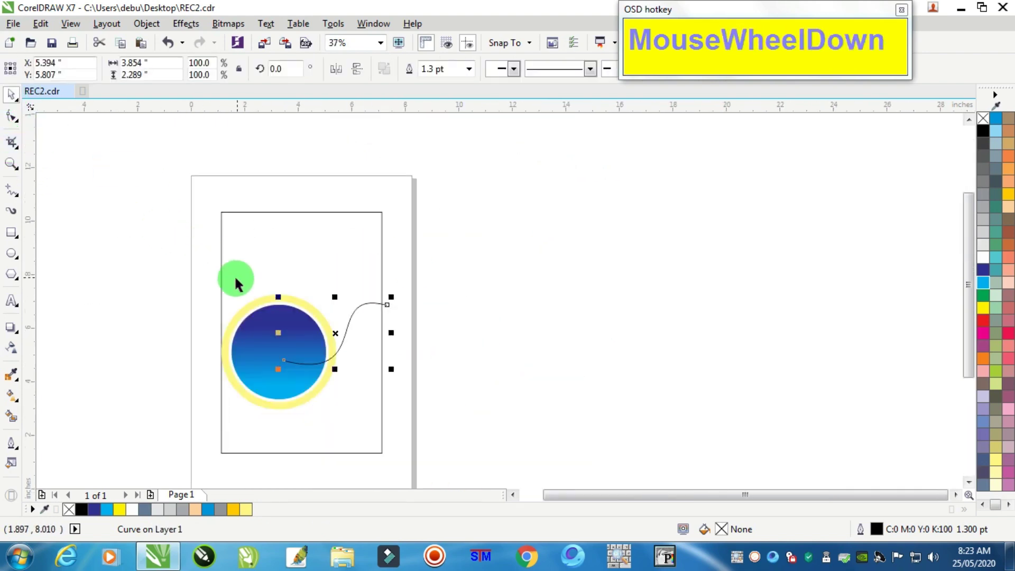
pyautogui.scroll(1, 236, 284)
pyautogui.scroll(-2, 238, 281)
pyautogui.scroll(1, 286, 296)
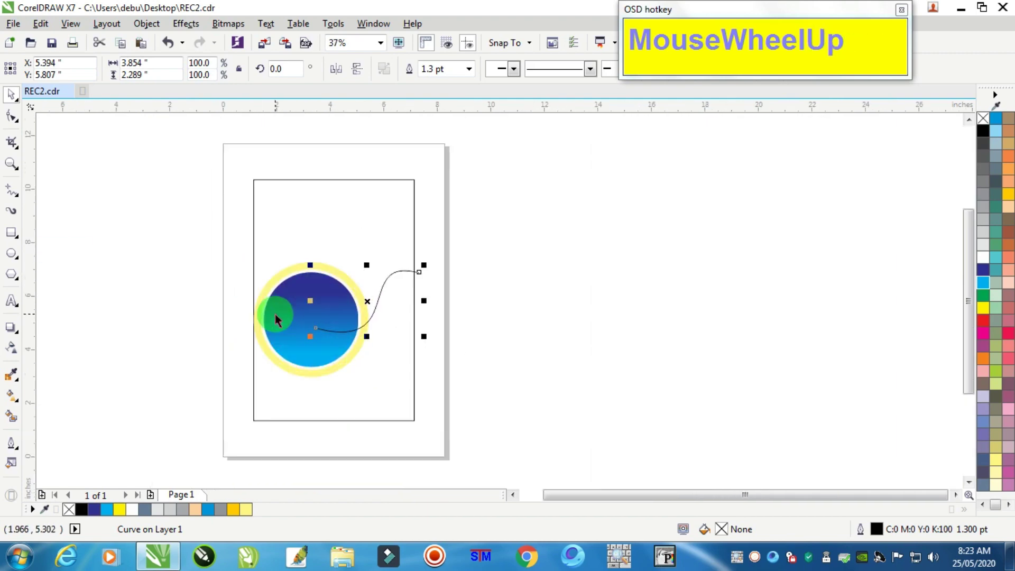
pyautogui.moveTo(521, 208); pyautogui.dragTo(200, 398)
pyautogui.press('Up')
pyautogui.press('Up')
pyautogui.press('Up')
pyautogui.press('Up')
pyautogui.press('Up')
pyautogui.press('Up')
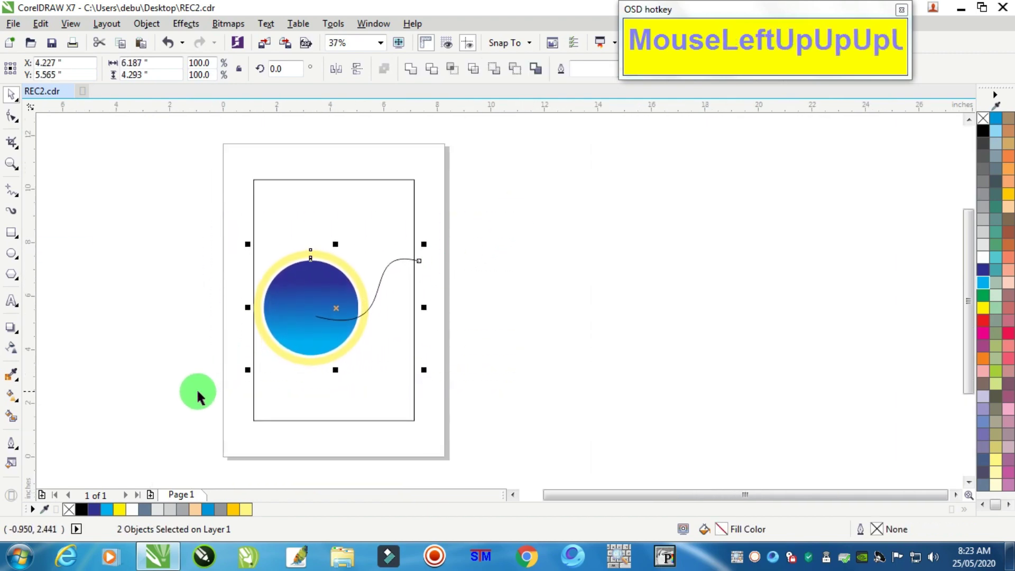
pyautogui.click(509, 261)
# - Draw a straight diagonal line from above the rectangle's top edge down to the upper left part of the blue circle
pyautogui.scroll(1, 286, 233)
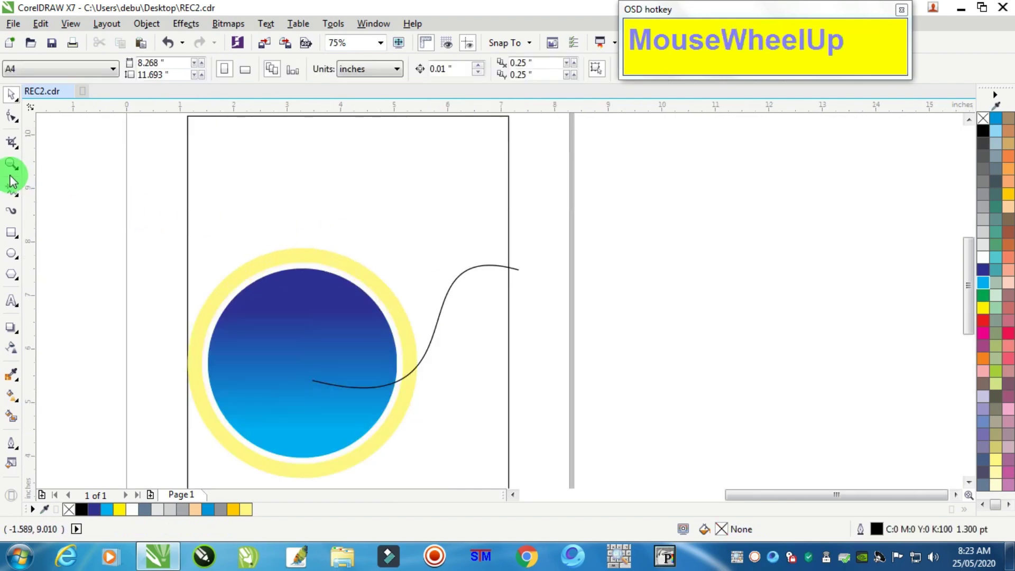
pyautogui.click(11, 197)
pyautogui.scroll(-1, 396, 124)
pyautogui.moveTo(395, 125)
pyautogui.mouseDown()
pyautogui.moveTo(312, 230)
pyautogui.moveTo(288, 229)
pyautogui.moveTo(306, 239)
pyautogui.mouseUp()
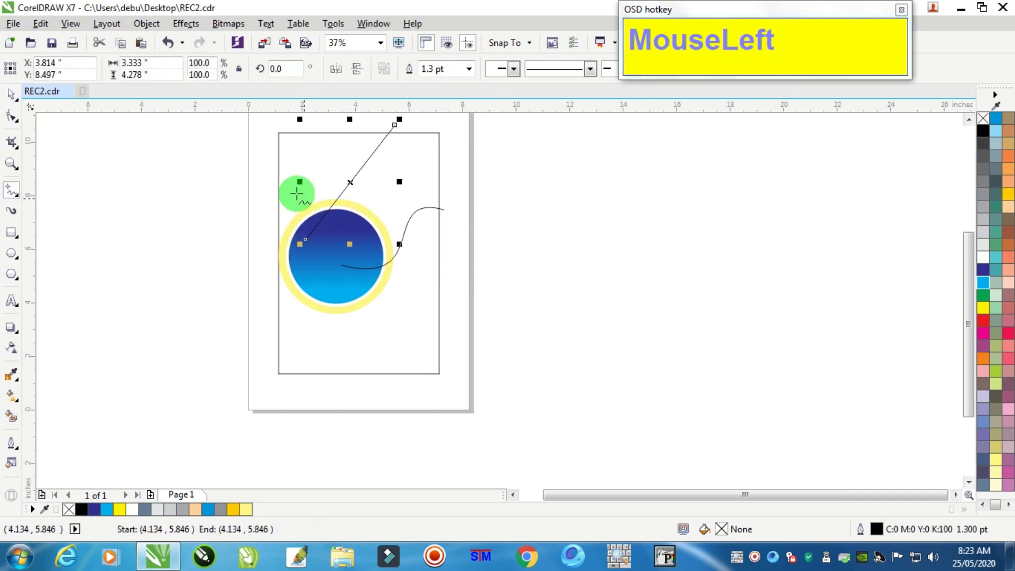
# - Convert the new diagonal line to a curve and bend it into an arc rising out of the circle
pyautogui.click(11, 116)
pyautogui.scroll(1, 311, 148)
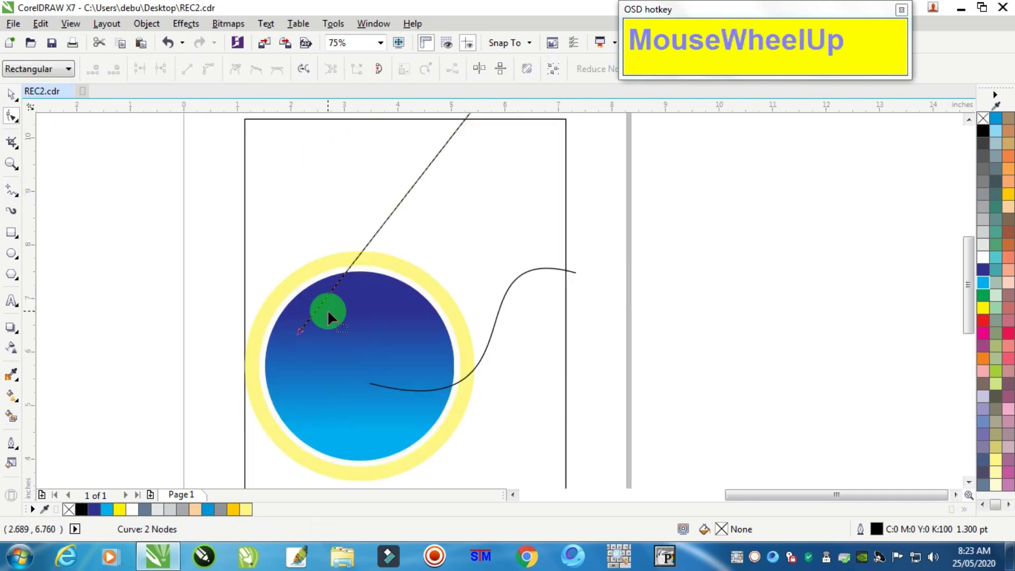
pyautogui.moveTo(298, 332); pyautogui.dragTo(432, 193)
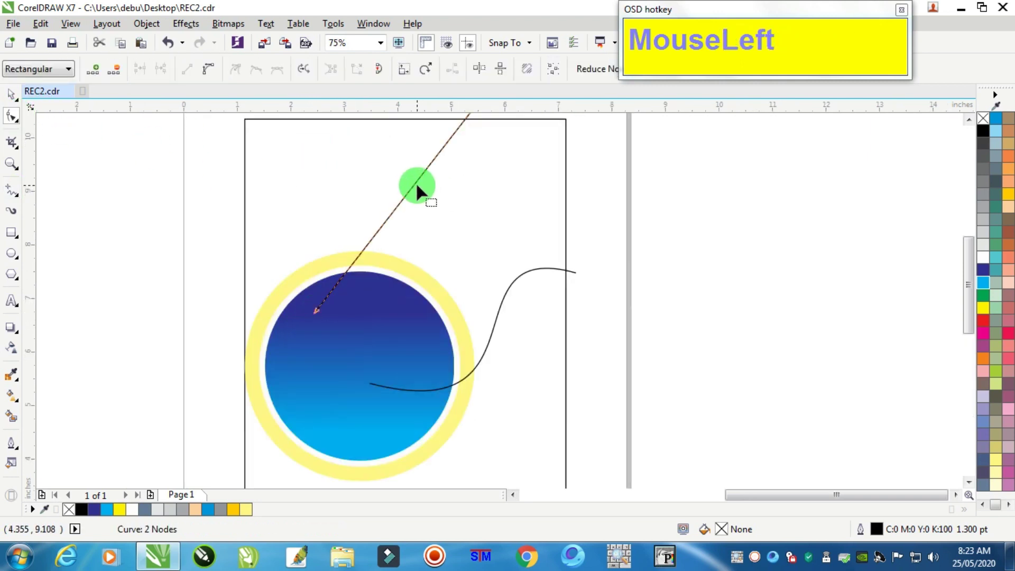
pyautogui.click(415, 183)
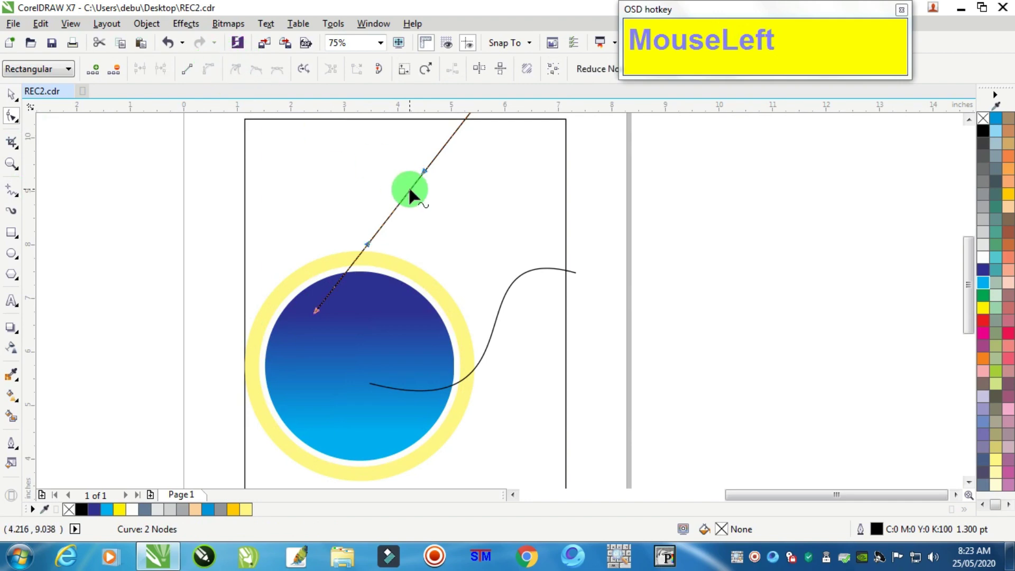
pyautogui.moveTo(410, 191); pyautogui.dragTo(313, 287)
pyautogui.moveTo(412, 262); pyautogui.dragTo(446, 327)
pyautogui.scroll(-1, 487, 151)
pyautogui.scroll(2, 488, 142)
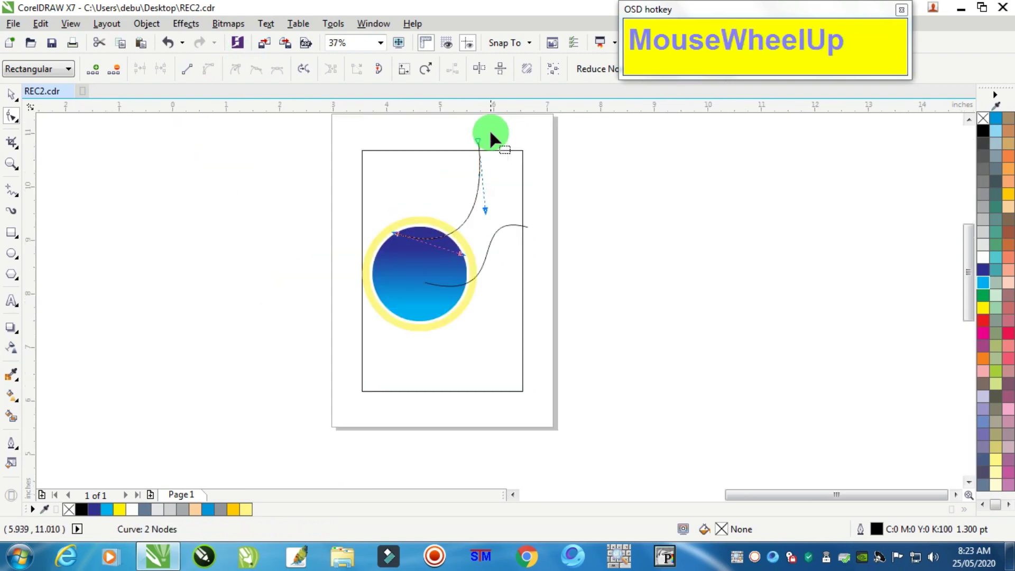
# - Reshape the upper arc into a C-shaped bulge, shifting its top end left and its lower end onto the yellow ring
pyautogui.moveTo(466, 156); pyautogui.dragTo(435, 145)
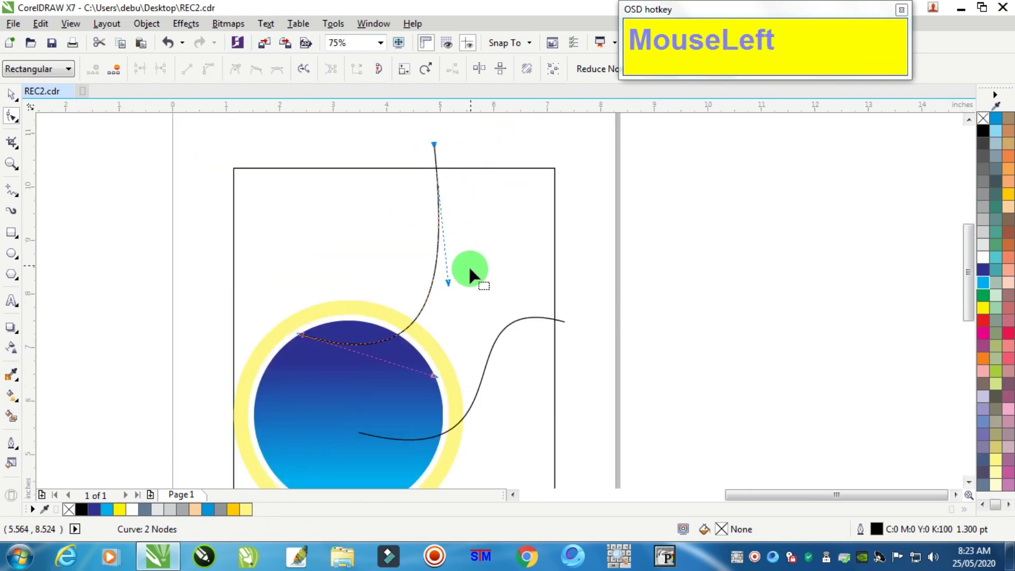
pyautogui.moveTo(449, 282); pyautogui.dragTo(533, 225)
pyautogui.moveTo(434, 377); pyautogui.dragTo(456, 411)
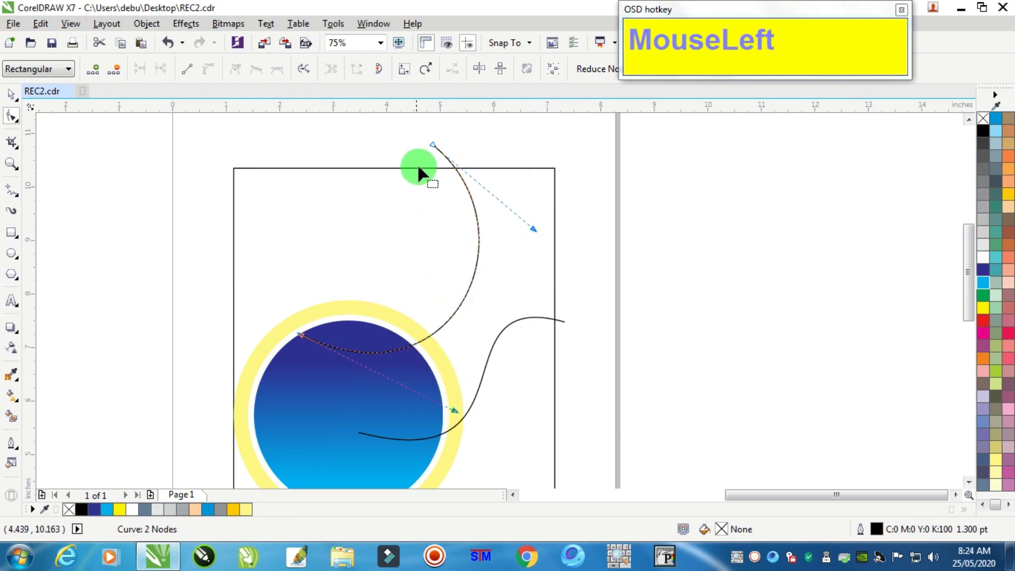
pyautogui.moveTo(430, 144); pyautogui.dragTo(407, 142)
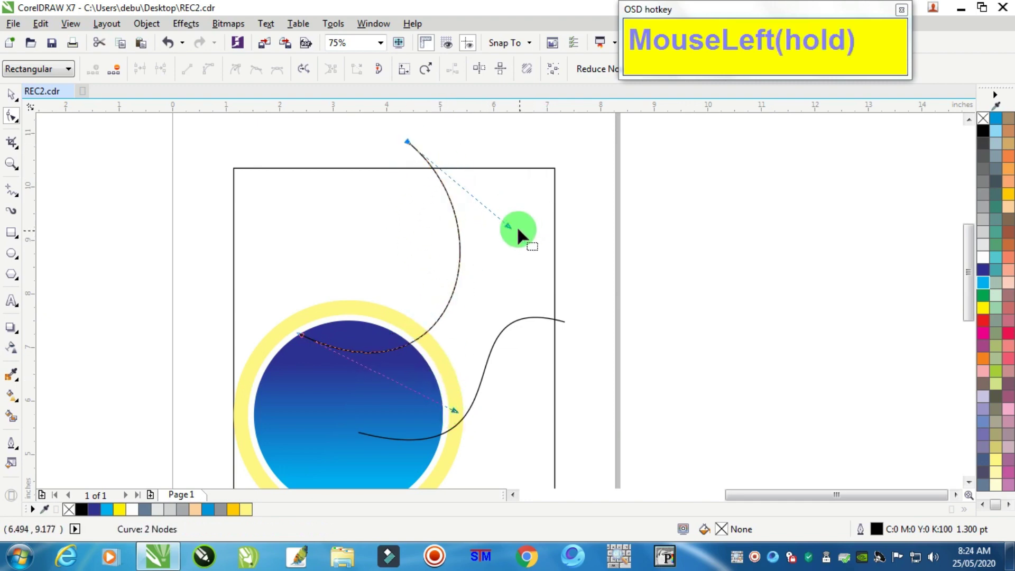
pyautogui.moveTo(509, 226); pyautogui.dragTo(511, 224)
pyautogui.moveTo(407, 142); pyautogui.dragTo(384, 138)
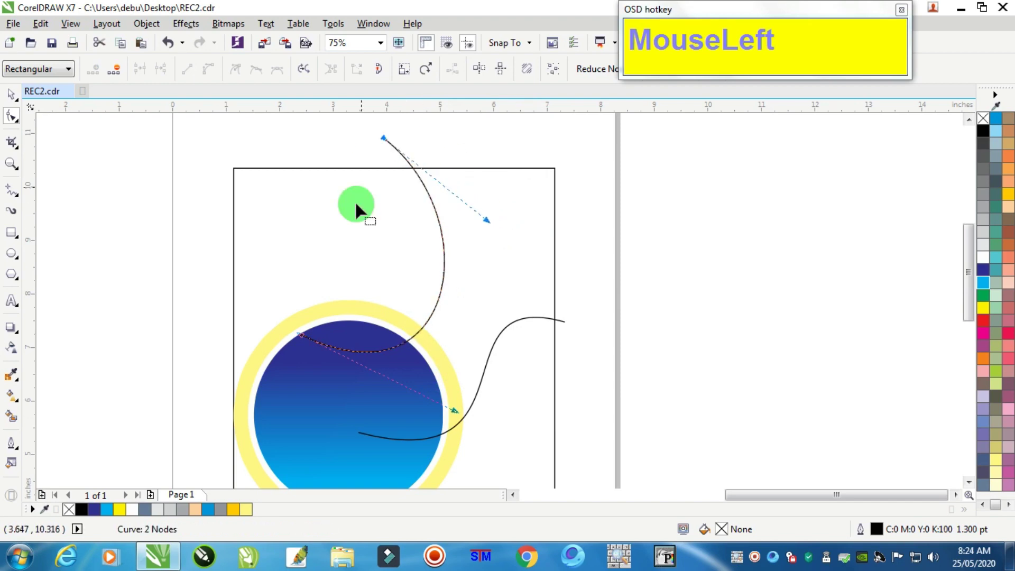
pyautogui.moveTo(300, 337); pyautogui.dragTo(256, 362)
pyautogui.click(380, 153)
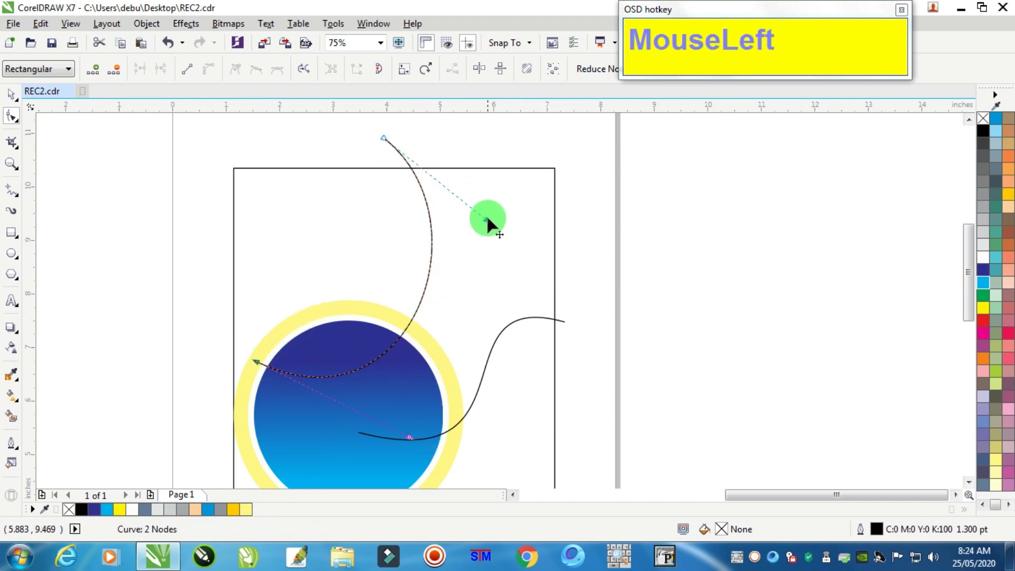
pyautogui.moveTo(487, 220); pyautogui.dragTo(509, 206)
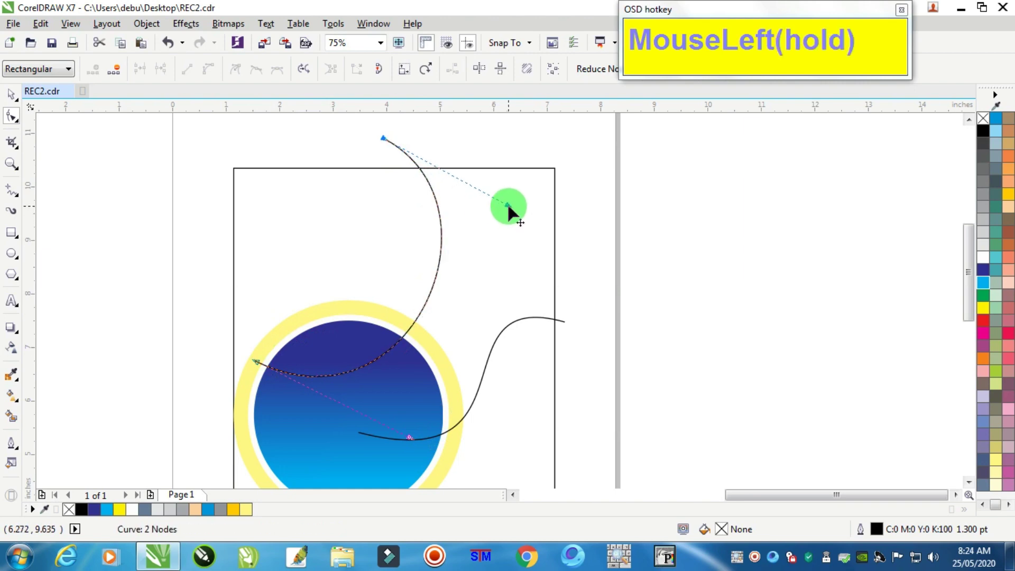
# - Duplicate the C-shaped arc with a small offset up and left of the original
pyautogui.click(8, 95)
pyautogui.click(363, 264)
pyautogui.moveTo(349, 259); pyautogui.dragTo(339, 250)
pyautogui.rightClick(339, 250)
# - Reposition the duplicate arc's two ends, raising the lower one and shifting the top one left, to widen the gap
pyautogui.click(13, 117)
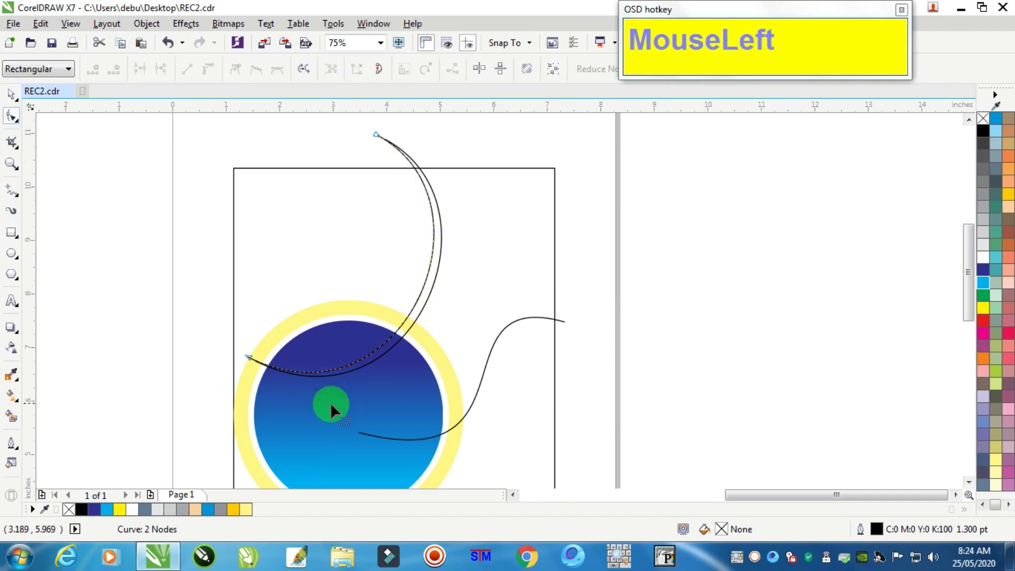
pyautogui.scroll(1, 267, 380)
pyautogui.moveTo(213, 324); pyautogui.dragTo(225, 307)
pyautogui.scroll(-1, 510, 246)
pyautogui.scroll(-2, 559, 168)
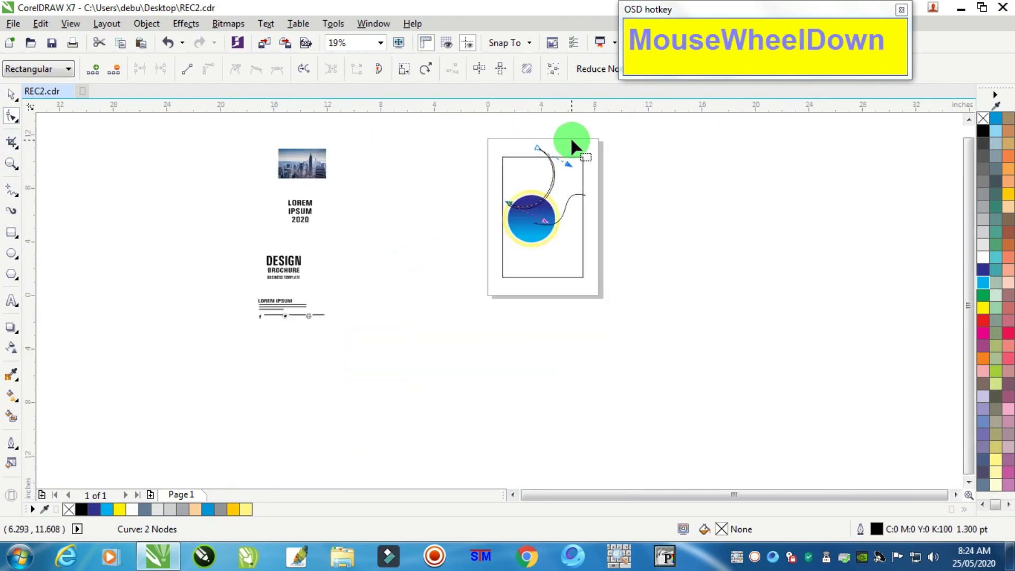
pyautogui.scroll(2, 570, 138)
pyautogui.scroll(1, 440, 179)
pyautogui.moveTo(437, 176); pyautogui.dragTo(696, 316)
pyautogui.scroll(-2, 668, 305)
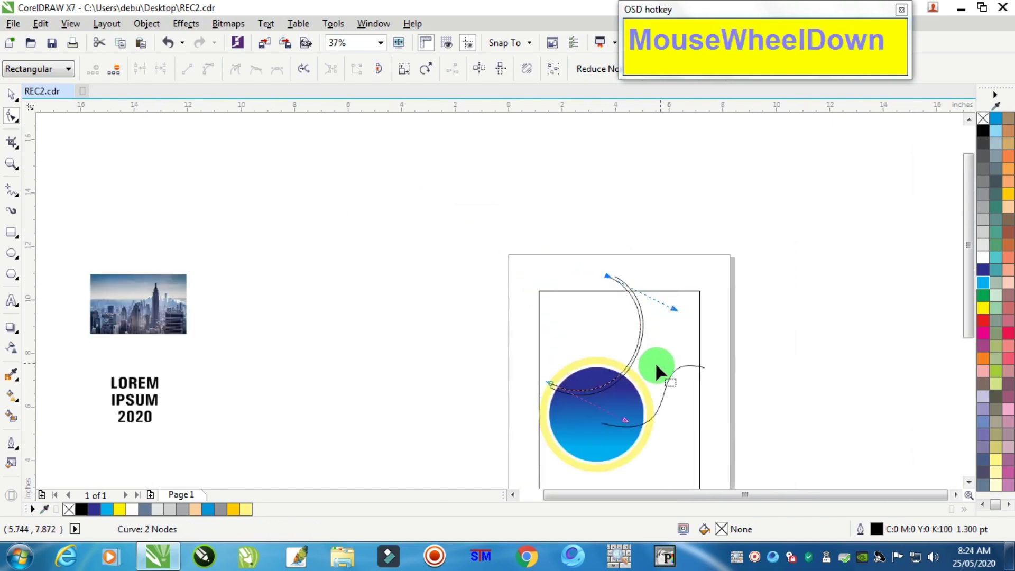
# - Fine-tune the lower control handle of the duplicate arc so it curves evenly beside the original
pyautogui.scroll(1, 655, 363)
pyautogui.moveTo(626, 459); pyautogui.dragTo(621, 458)
pyautogui.scroll(2, 503, 406)
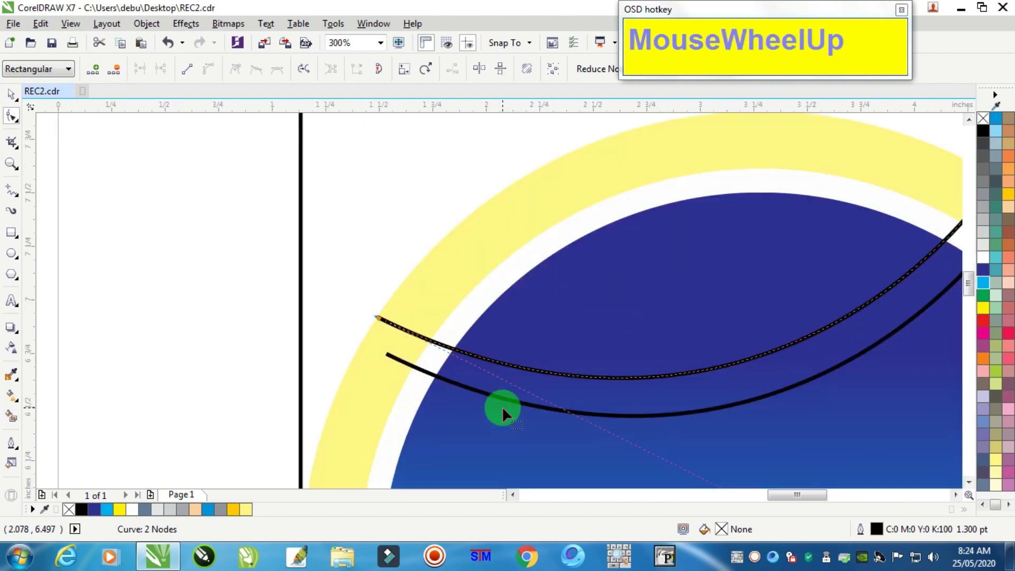
pyautogui.scroll(-3, 506, 404)
pyautogui.scroll(1, 554, 440)
pyautogui.scroll(1, 585, 404)
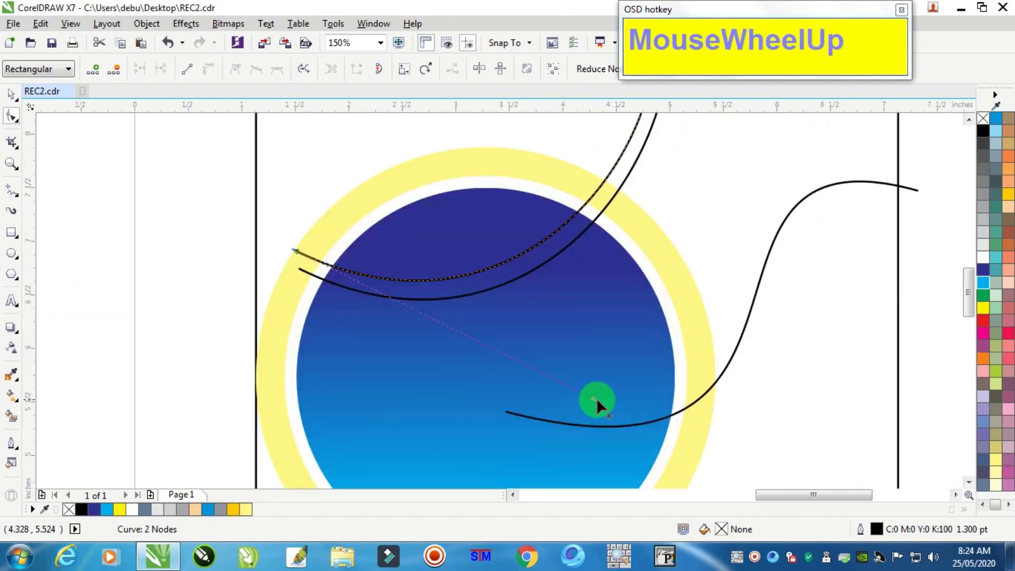
pyautogui.moveTo(596, 400); pyautogui.dragTo(602, 406)
pyautogui.scroll(-1, 601, 405)
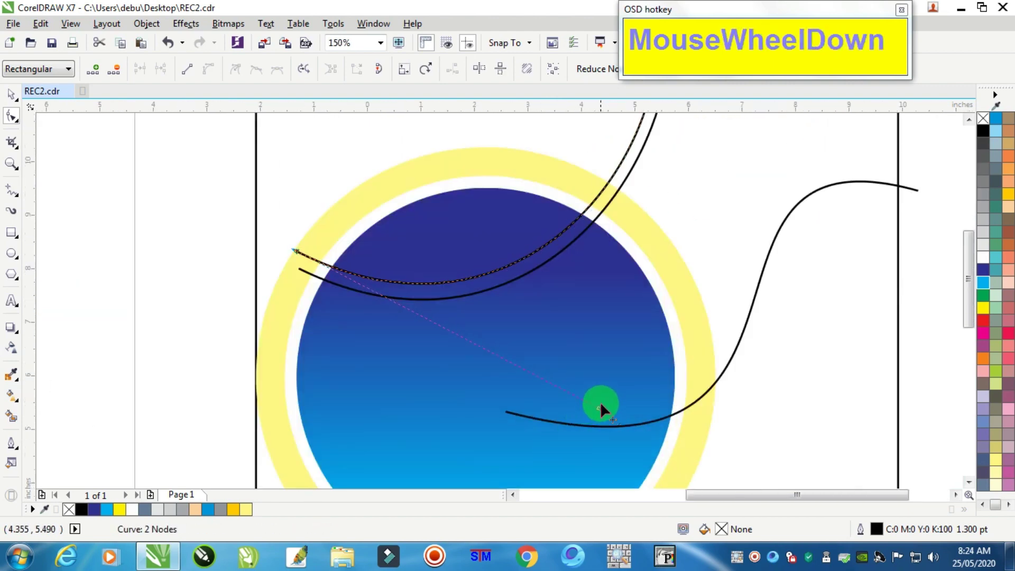
pyautogui.scroll(-2, 629, 301)
pyautogui.scroll(2, 630, 296)
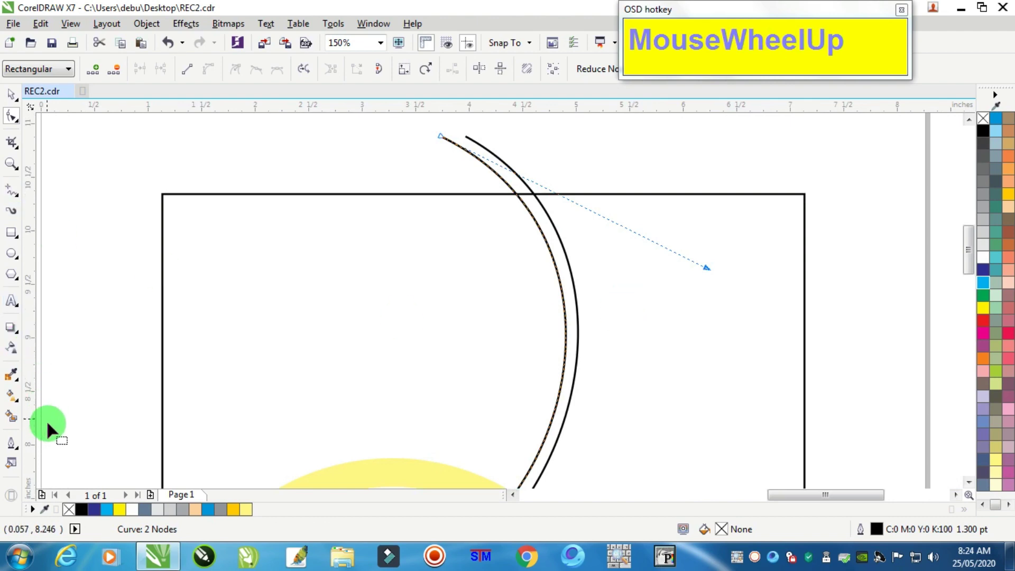
# - Smart Fill the strip between the arcs, the upper left area and the area below the S-curve in slate blue with 0.5 pt black outlines
pyautogui.click(11, 417)
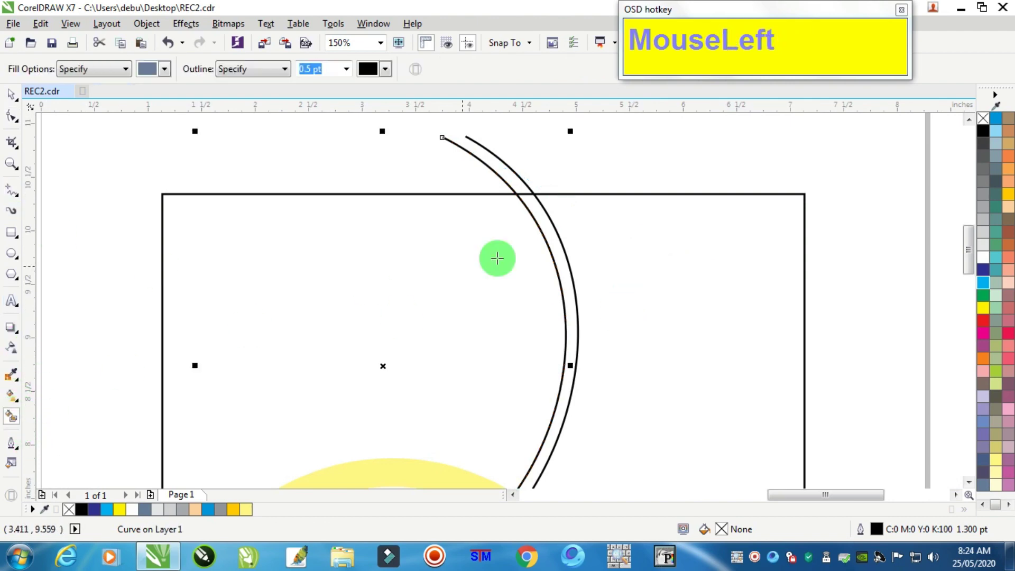
pyautogui.click(557, 243)
pyautogui.click(400, 271)
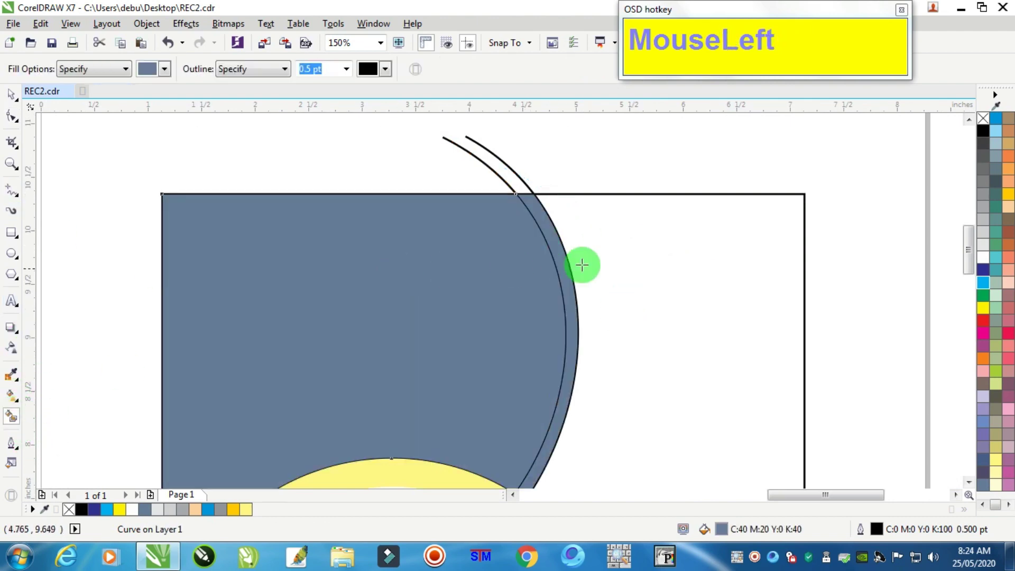
pyautogui.scroll(-3, 626, 308)
pyautogui.scroll(1, 593, 342)
pyautogui.click(594, 342)
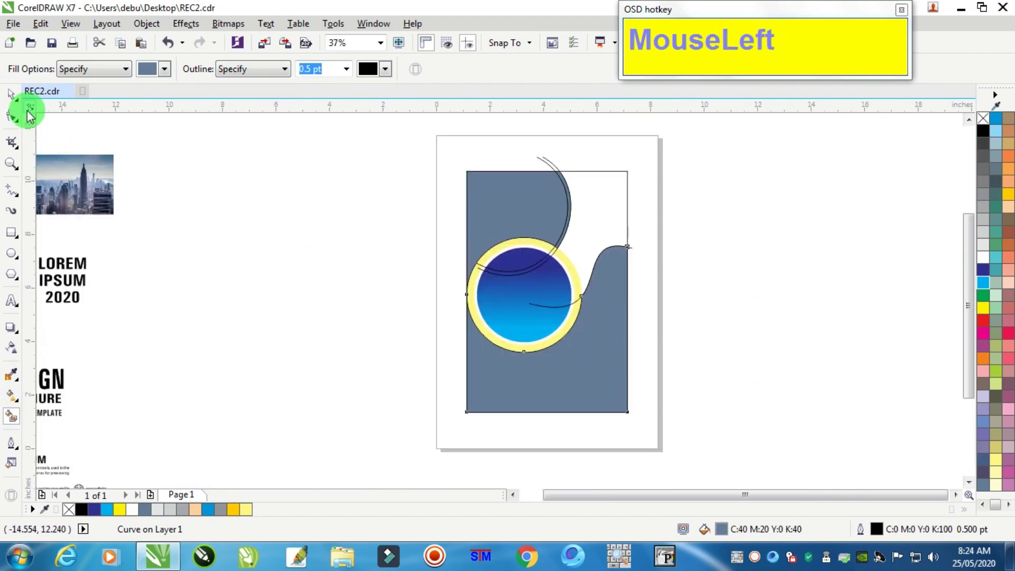
# - Delete the two C-shaped arcs and the S-curve that served as construction lines, keeping the filled shapes
pyautogui.click(13, 99)
pyautogui.click(730, 178)
pyautogui.click(528, 163)
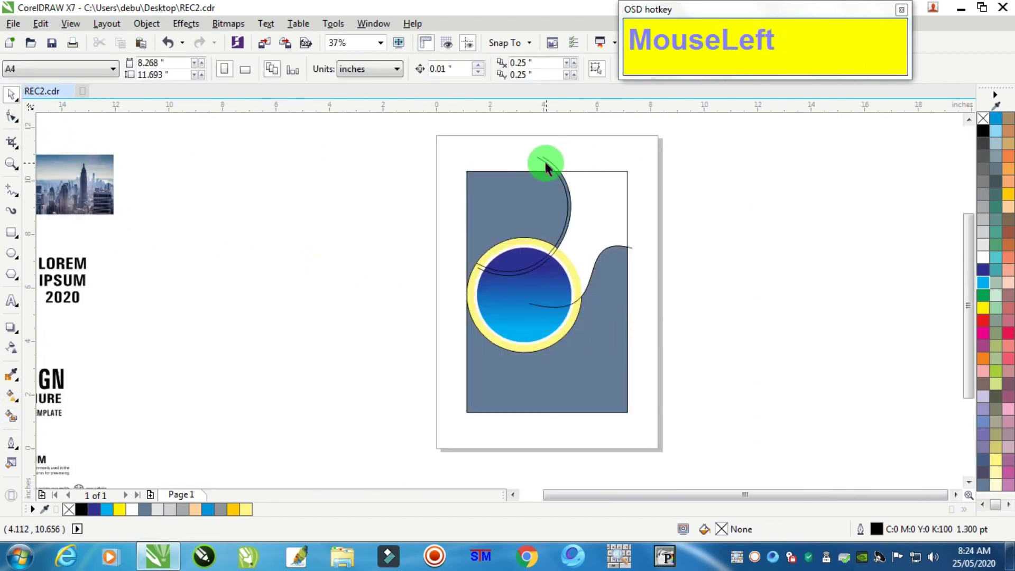
pyautogui.click(545, 162)
pyautogui.press('Delete')
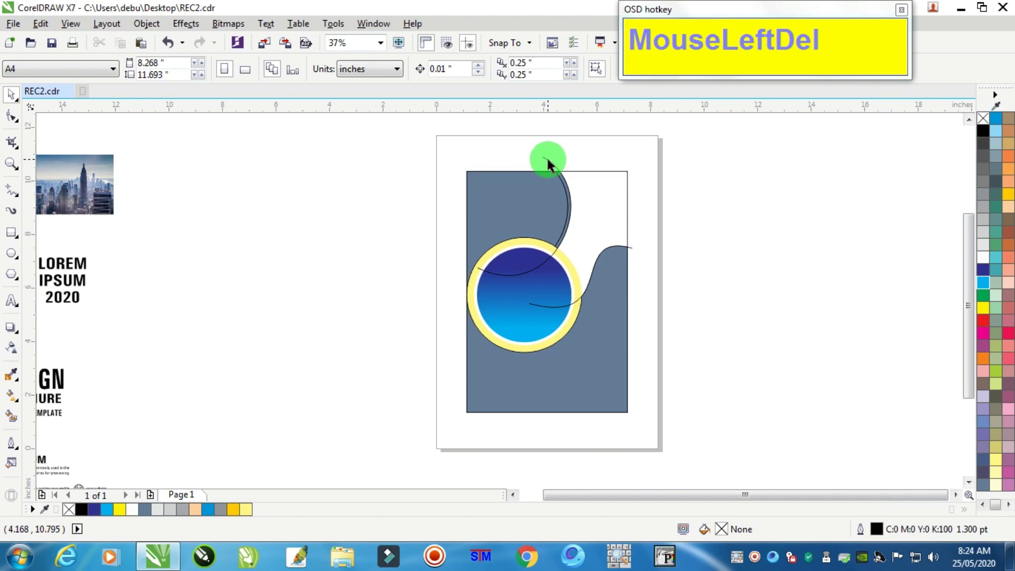
pyautogui.click(547, 156)
pyautogui.press('Delete')
pyautogui.click(544, 303)
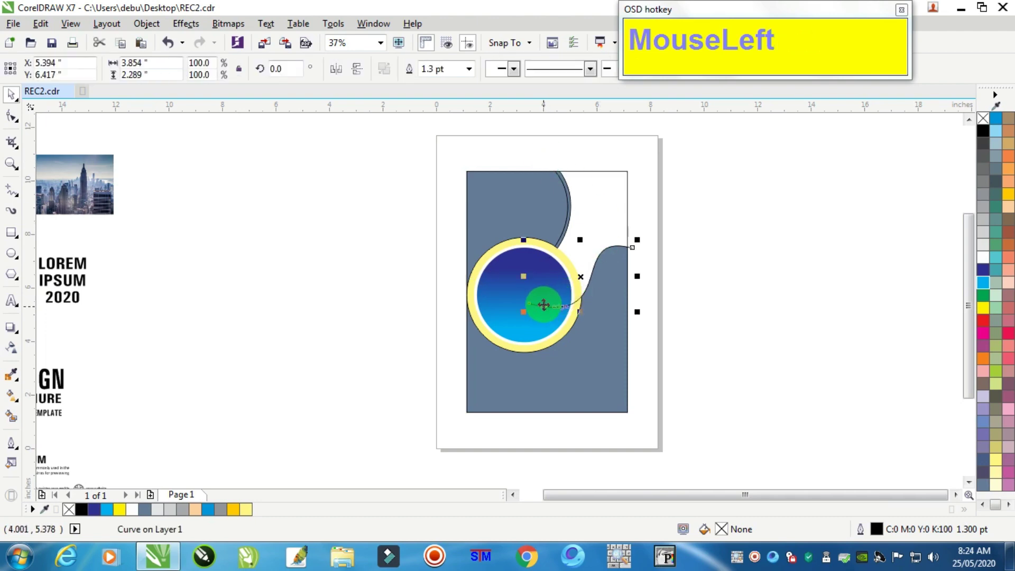
pyautogui.press('Delete')
pyautogui.click(711, 273)
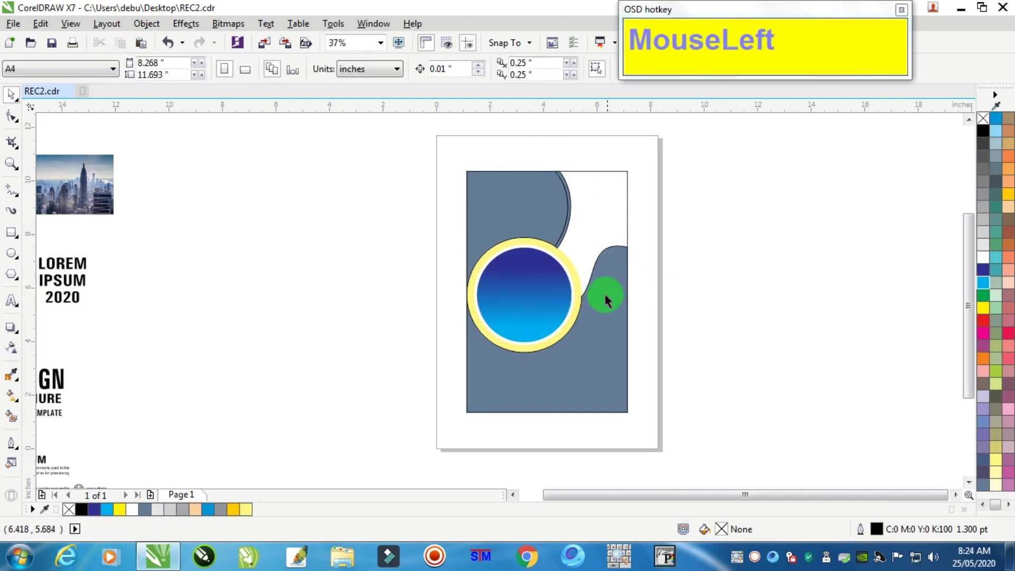
# - Remove the outline from the slate blue shape below the S-curve
pyautogui.scroll(3, 614, 296)
pyautogui.scroll(-1, 619, 301)
pyautogui.click(619, 300)
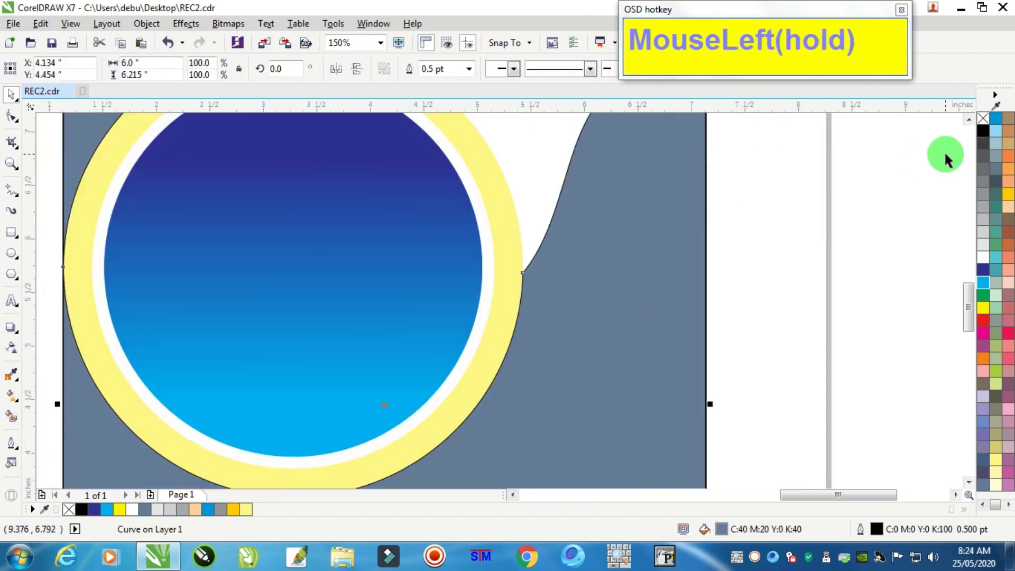
pyautogui.rightClick(718, 303)
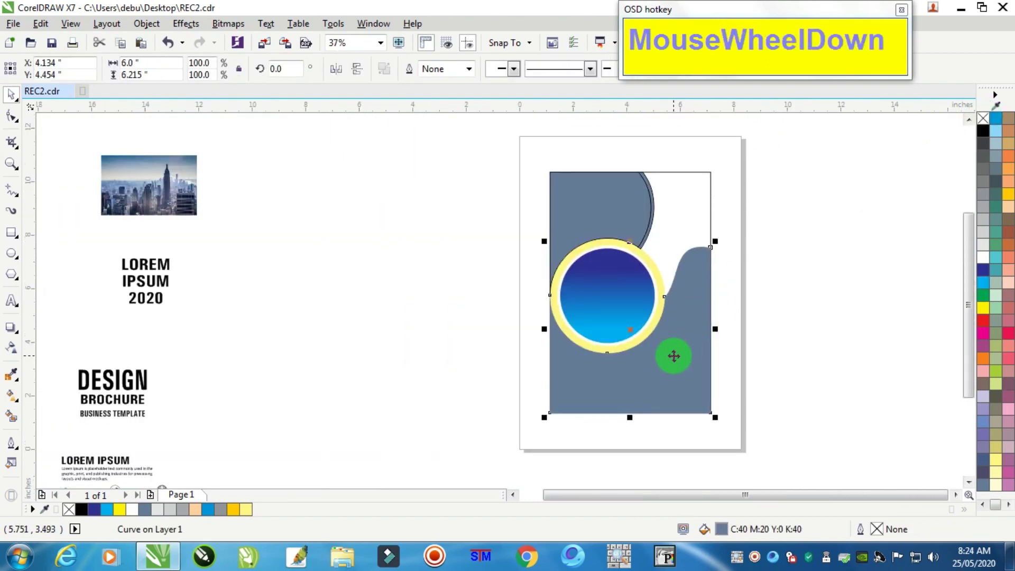
pyautogui.click(712, 343)
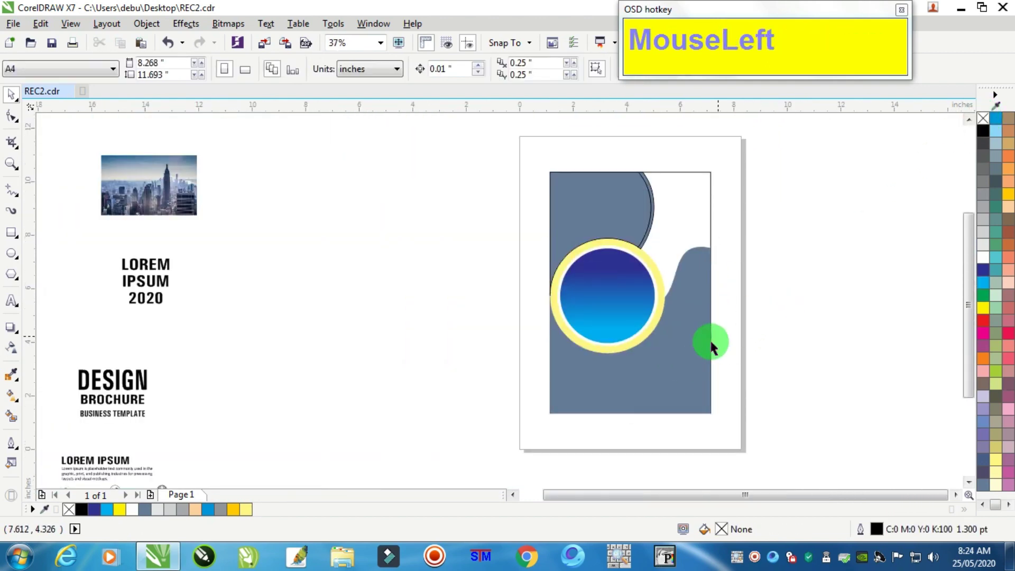
# - Copy the fill property of the circle's blue gradient onto the lower slate blue shape
pyautogui.click(656, 391)
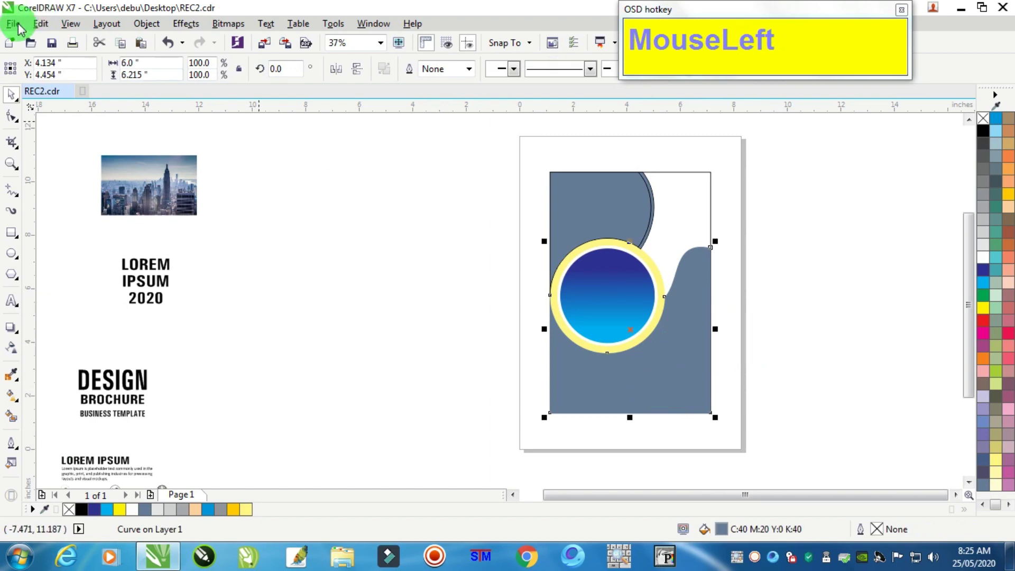
pyautogui.click(40, 26)
pyautogui.click(136, 230)
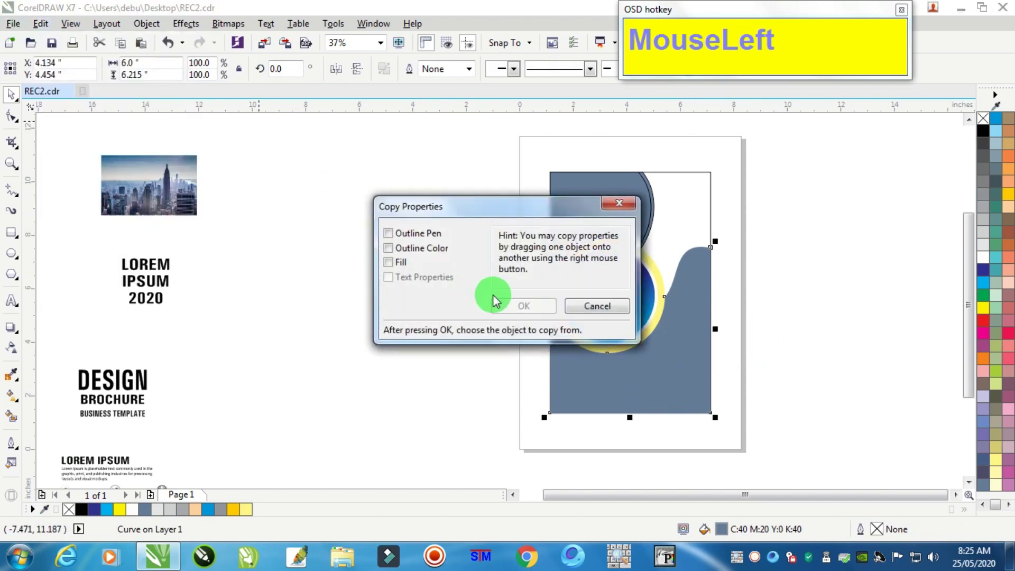
pyautogui.click(414, 268)
pyautogui.click(519, 313)
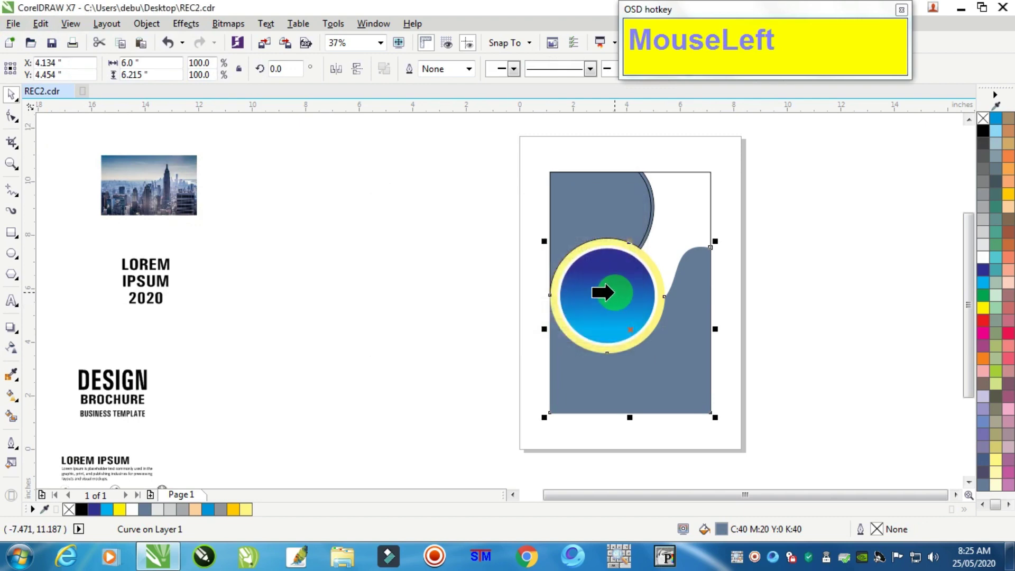
pyautogui.click(601, 290)
pyautogui.click(747, 358)
# - Shorten the lower shape's gradient so navy starts just beneath the circle emblem and cyan ends at the cover's bottom edge
pyautogui.click(688, 368)
pyautogui.click(12, 419)
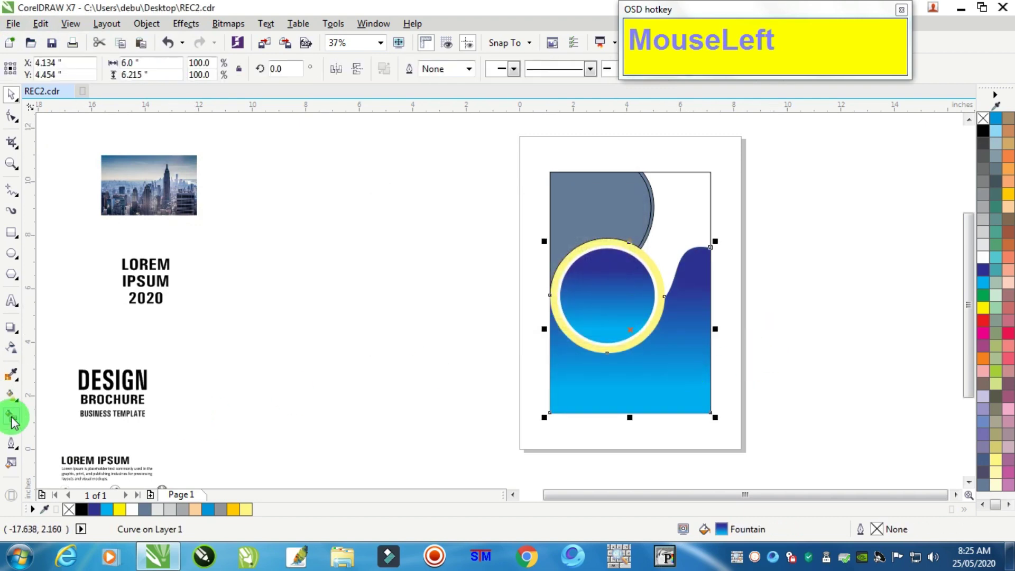
pyautogui.moveTo(635, 312); pyautogui.dragTo(630, 412)
pyautogui.moveTo(630, 281); pyautogui.dragTo(629, 348)
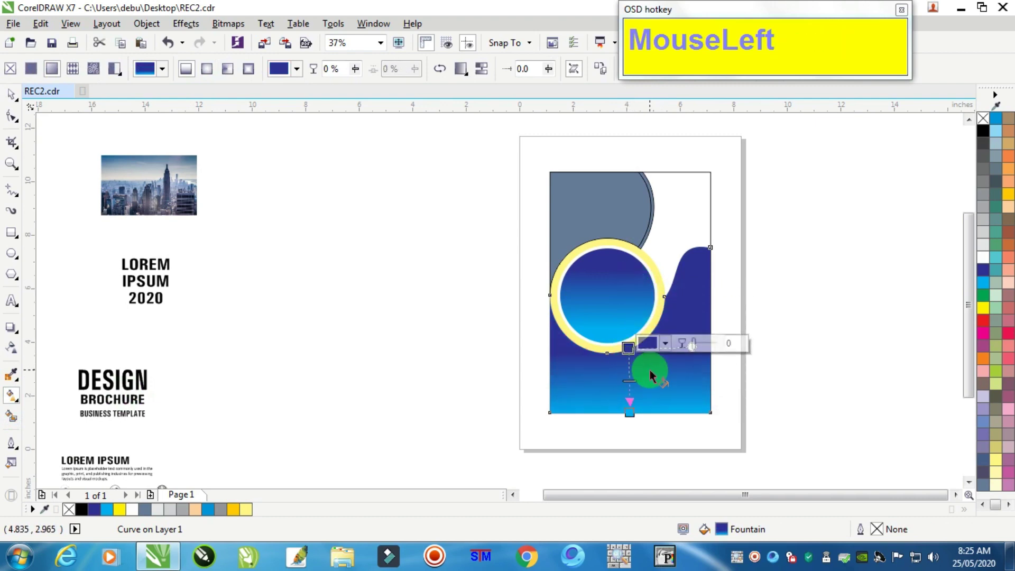
pyautogui.click(11, 97)
pyautogui.click(540, 232)
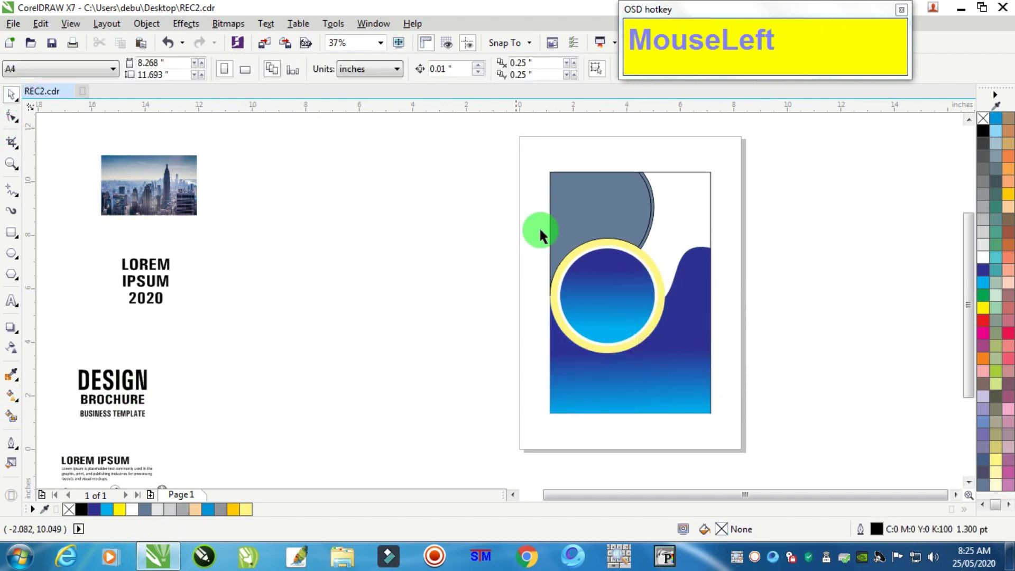
# - Copy the circle's blue gradient fill onto the slate blue shape in the cover's upper left area
pyautogui.click(585, 200)
pyautogui.click(41, 23)
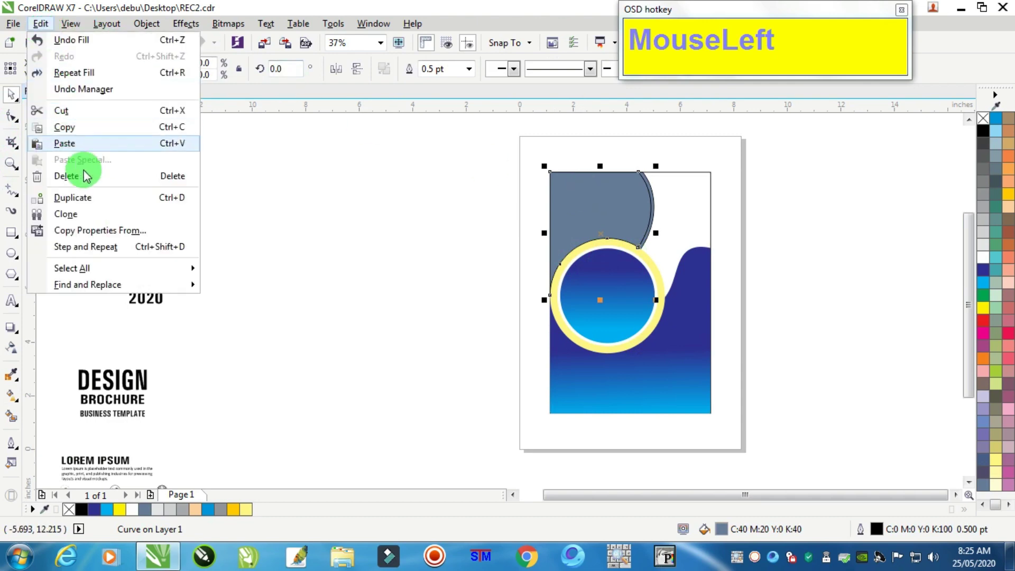
pyautogui.click(100, 230)
pyautogui.click(390, 260)
pyautogui.click(522, 303)
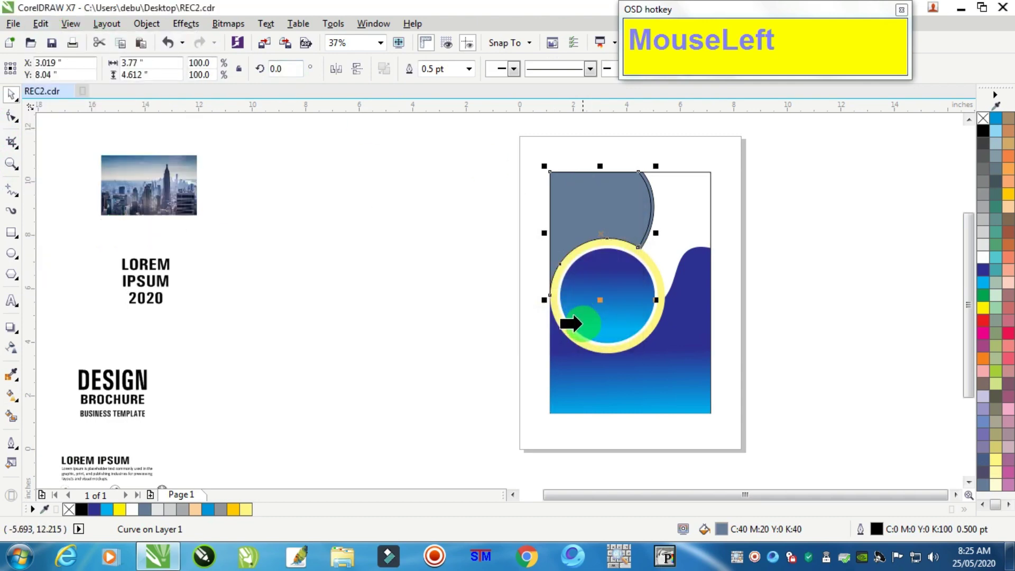
pyautogui.click(603, 317)
pyautogui.click(445, 233)
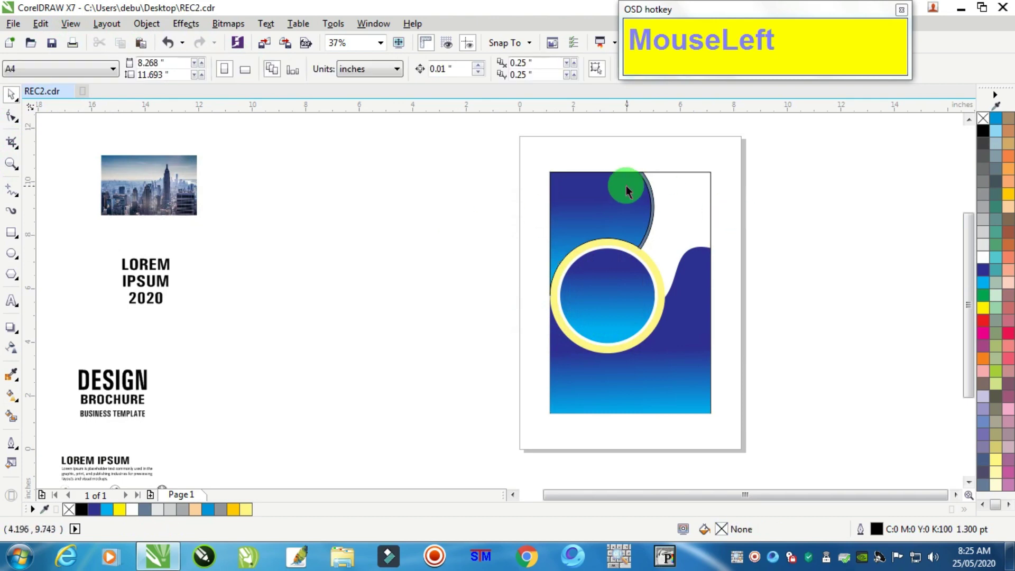
# - Remove the outline from the thin curved strip beside the upper shape and fill it with 20% black
pyautogui.scroll(2, 628, 192)
pyautogui.click(648, 180)
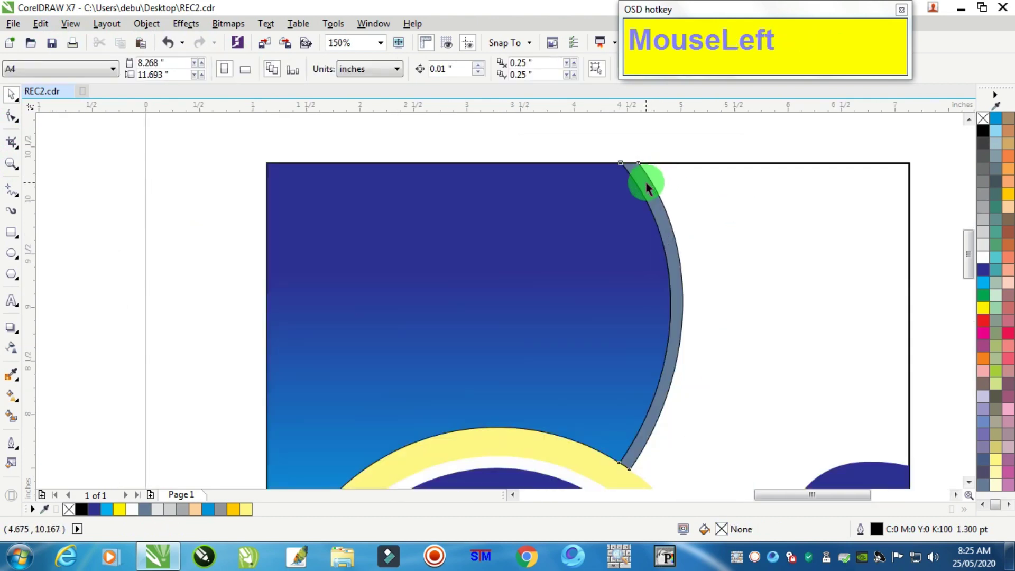
pyautogui.rightClick(982, 118)
pyautogui.click(982, 245)
pyautogui.scroll(-1, 555, 243)
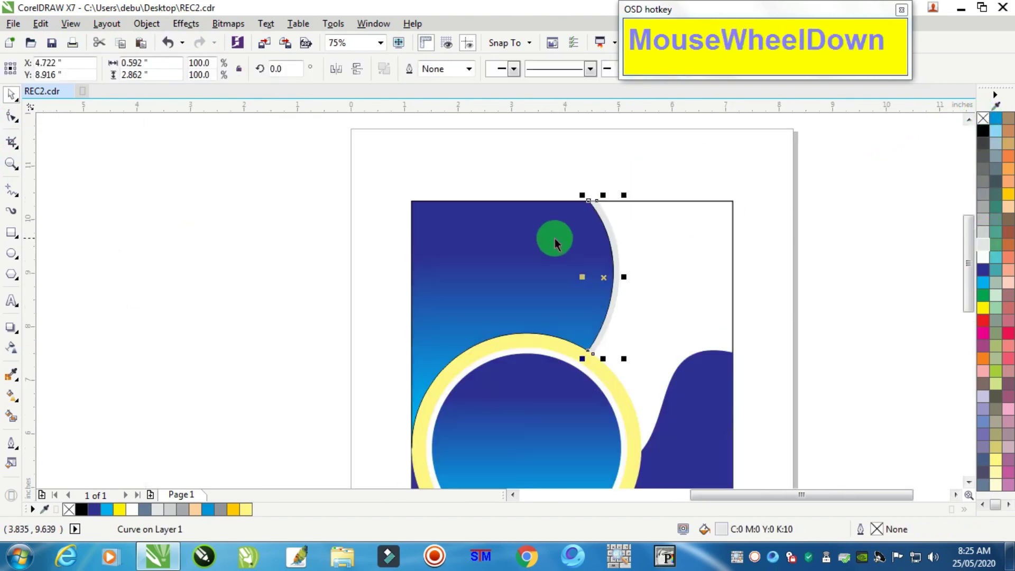
pyautogui.click(997, 232)
pyautogui.click(845, 199)
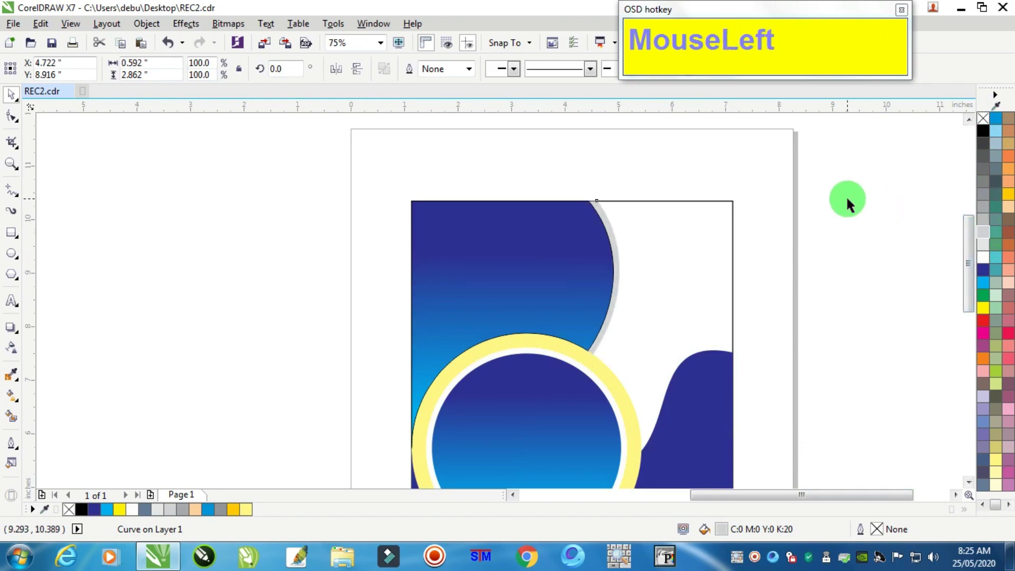
pyautogui.scroll(-2, 687, 198)
pyautogui.scroll(2, 768, 295)
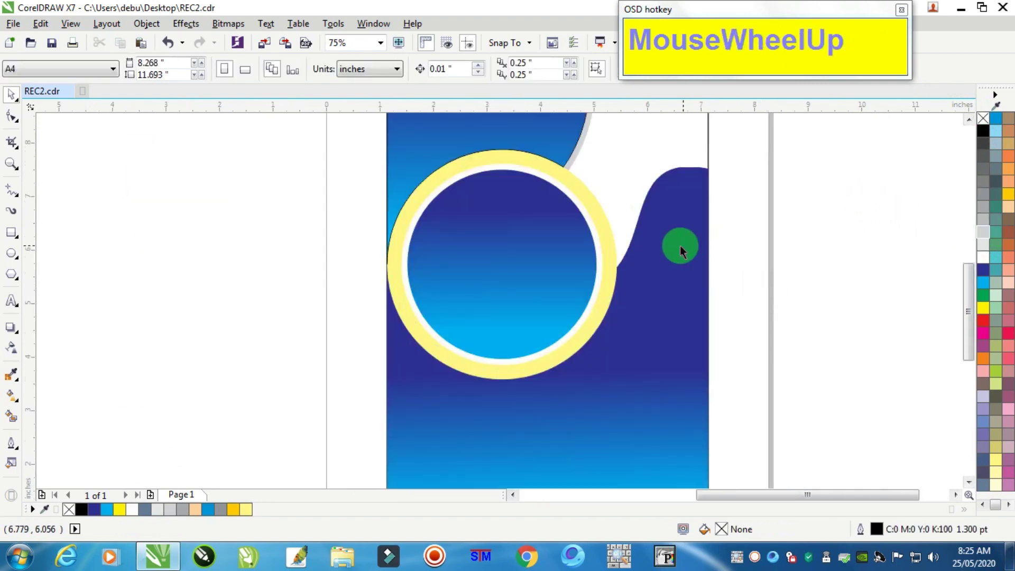
pyautogui.click(594, 212)
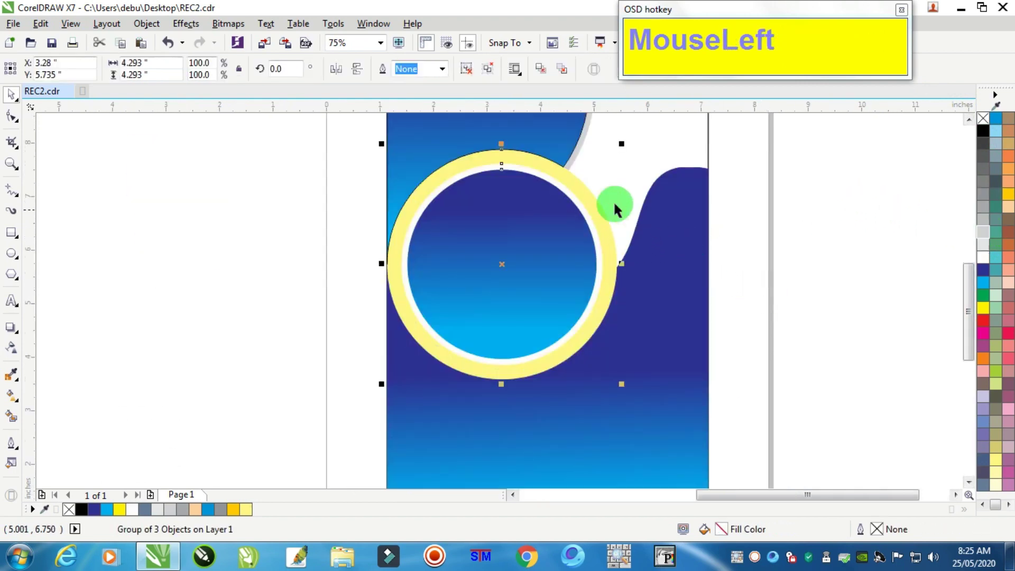
pyautogui.click(984, 257)
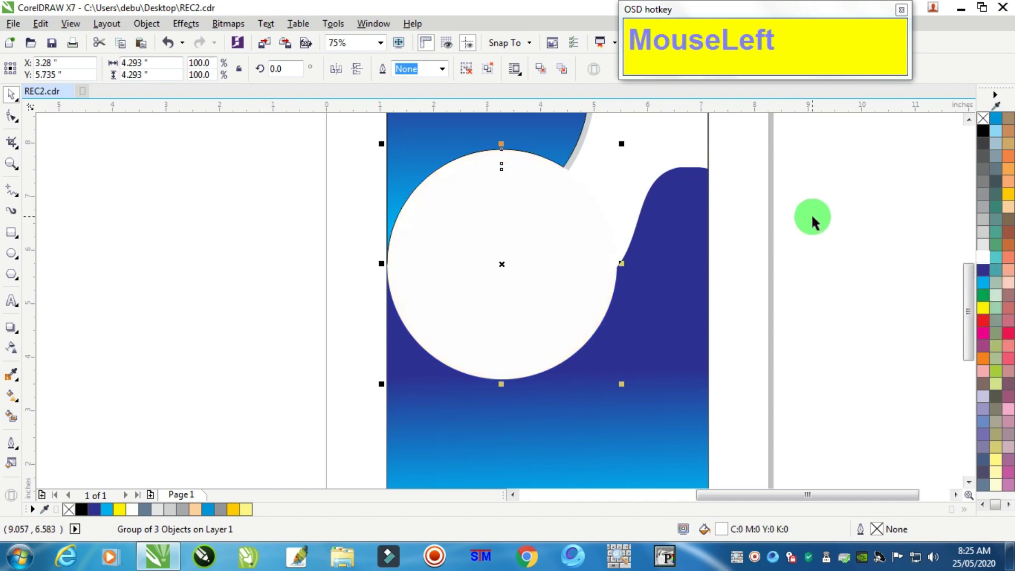
pyautogui.hotkey('ctrl', 'z')
pyautogui.click(843, 172)
pyautogui.moveTo(575, 237); pyautogui.dragTo(521, 251)
pyautogui.hotkey('ctrl', 'z')
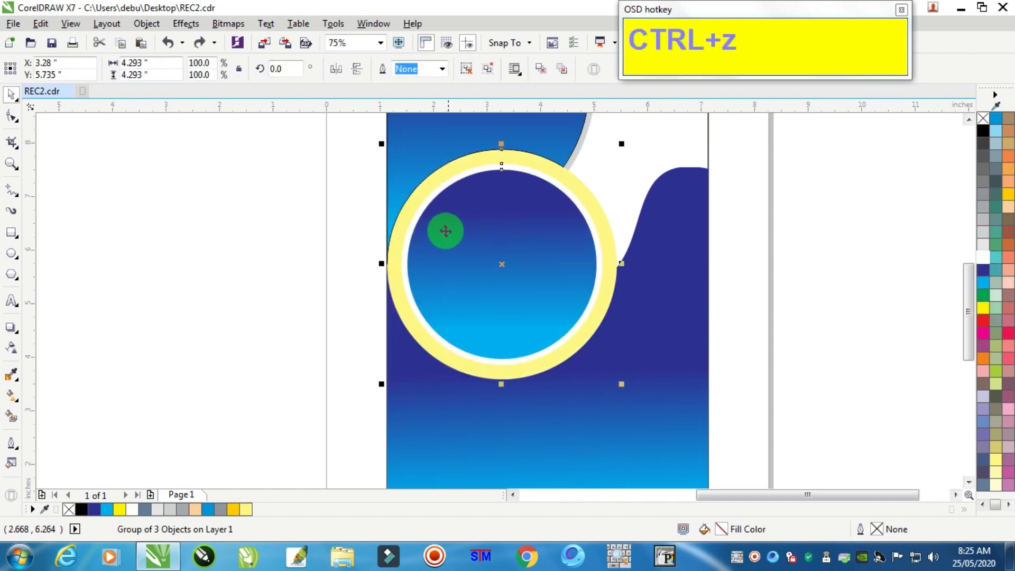
# - Ungroup the three concentric circles of the emblem
pyautogui.rightClick(446, 231)
pyautogui.click(558, 249)
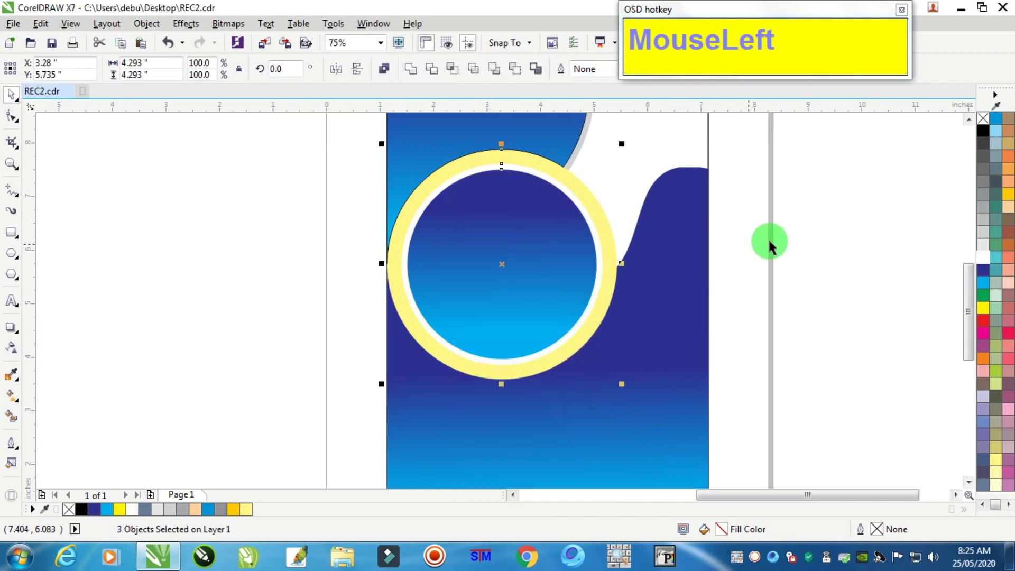
pyautogui.click(851, 190)
# - Give the emblem's middle white circle a black drop shadow at 270 degrees with opacity 50 and feather 7
pyautogui.scroll(1, 571, 199)
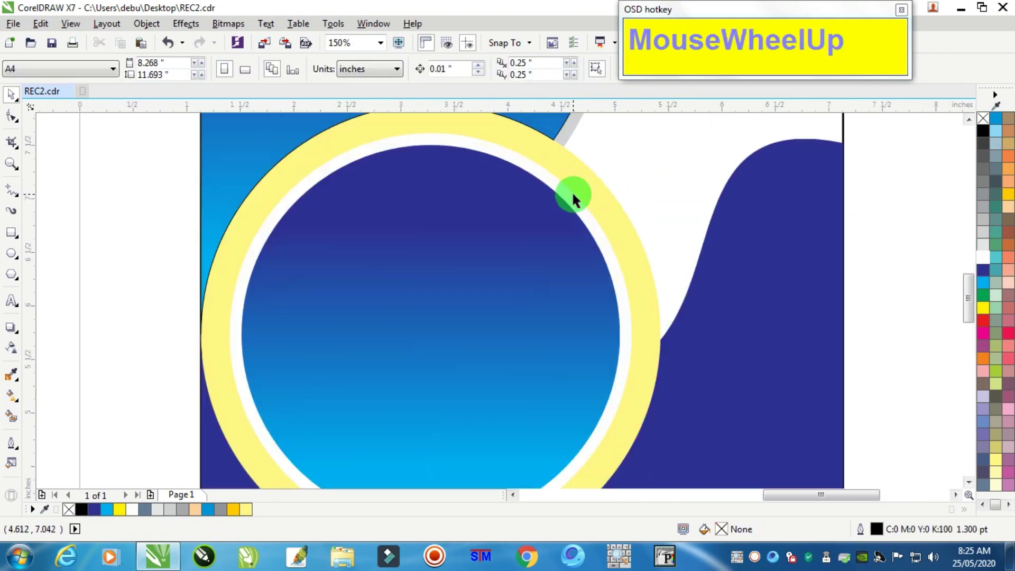
pyautogui.moveTo(572, 195); pyautogui.dragTo(638, 209)
pyautogui.hotkey('ctrl', 'z')
pyautogui.hotkey('ctrl', 'z')
pyautogui.scroll(-1, 627, 209)
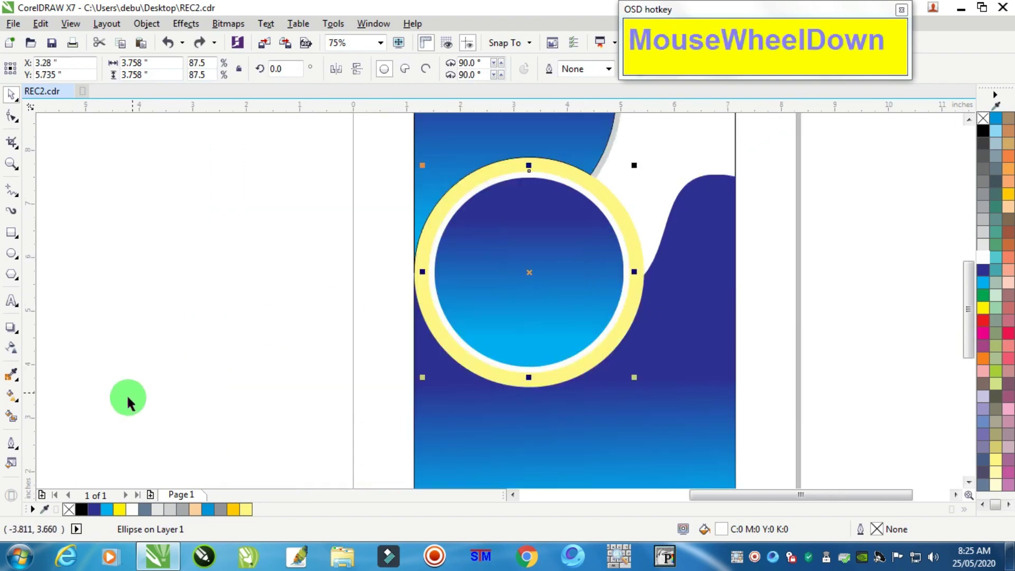
pyautogui.click(11, 327)
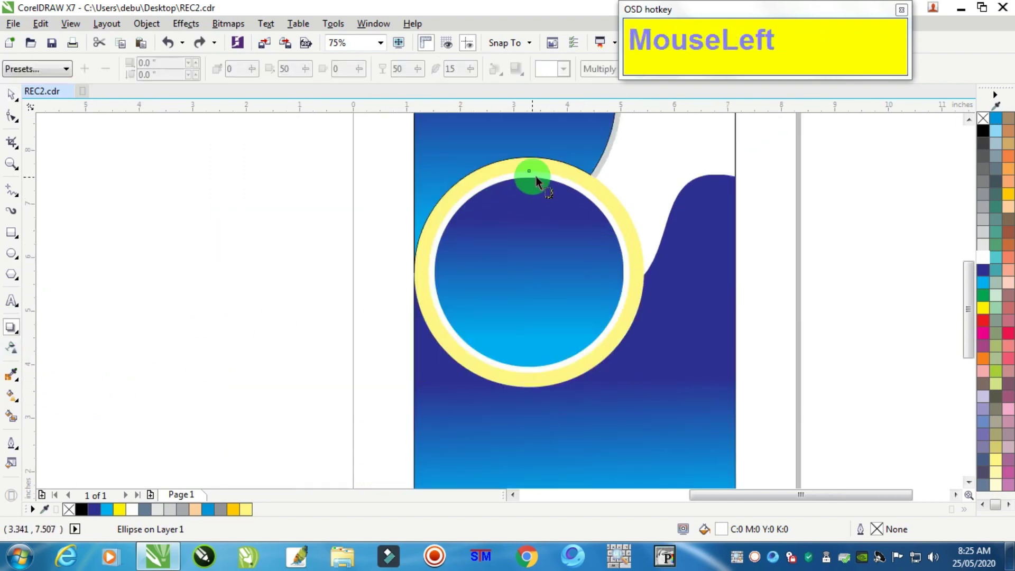
pyautogui.moveTo(530, 170); pyautogui.dragTo(529, 373)
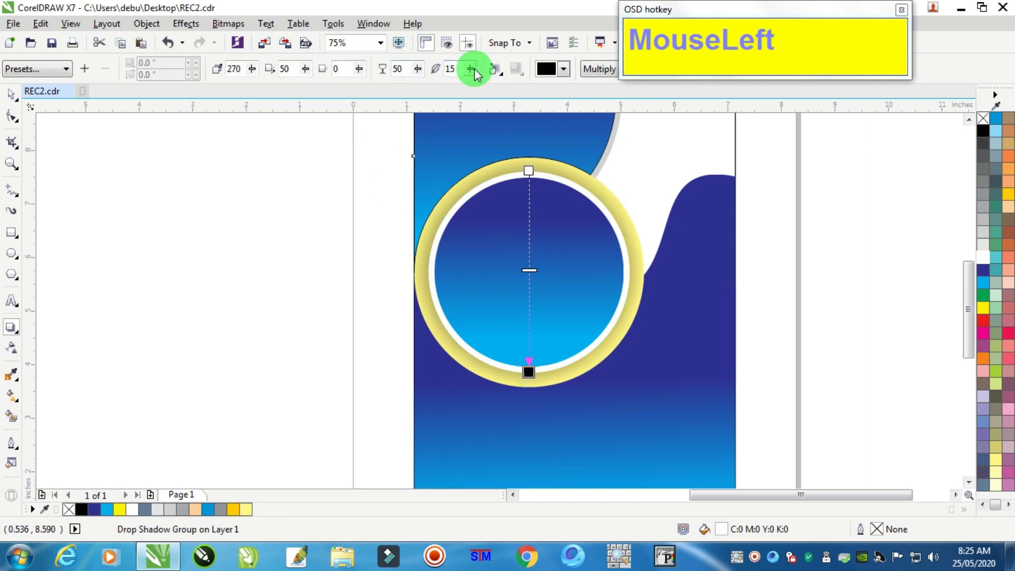
pyautogui.moveTo(474, 68); pyautogui.dragTo(469, 69)
pyautogui.click(10, 94)
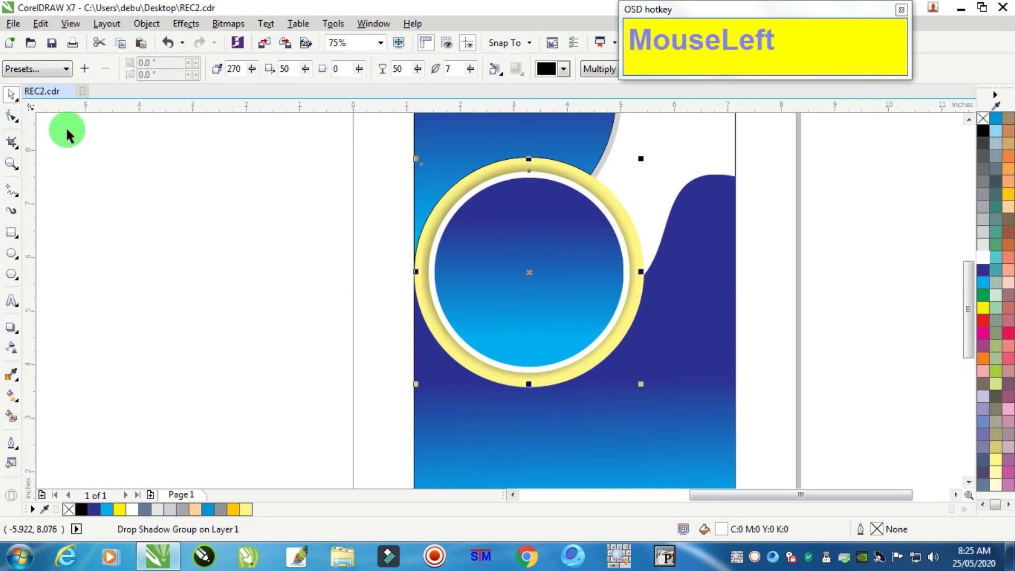
pyautogui.click(127, 152)
# - Fill the emblem's outer yellow circle with white
pyautogui.moveTo(598, 184); pyautogui.dragTo(664, 174)
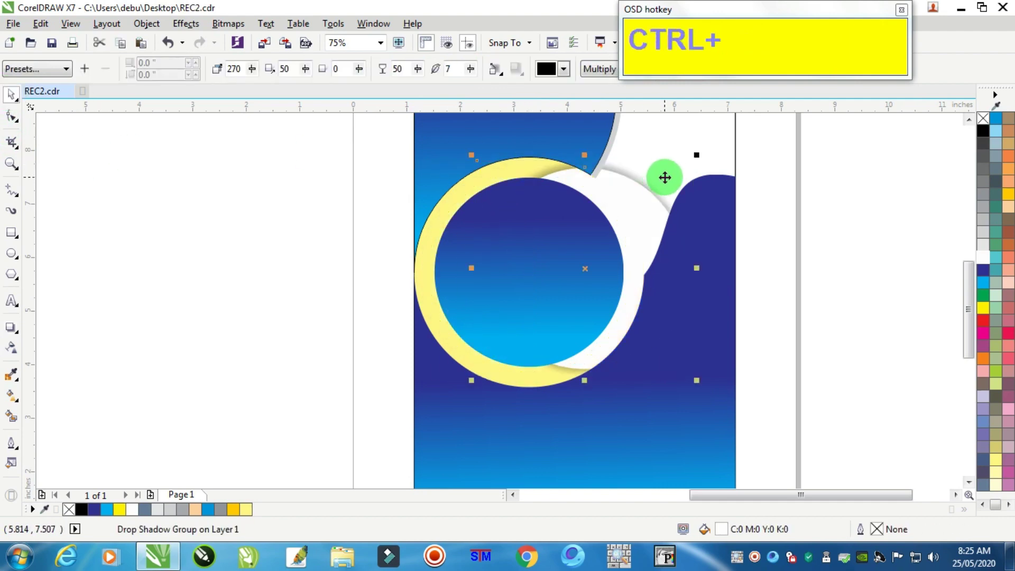
pyautogui.hotkey('ctrl', 'z')
pyautogui.keyDown('alt'); pyautogui.click(596, 189); pyautogui.keyUp('alt')
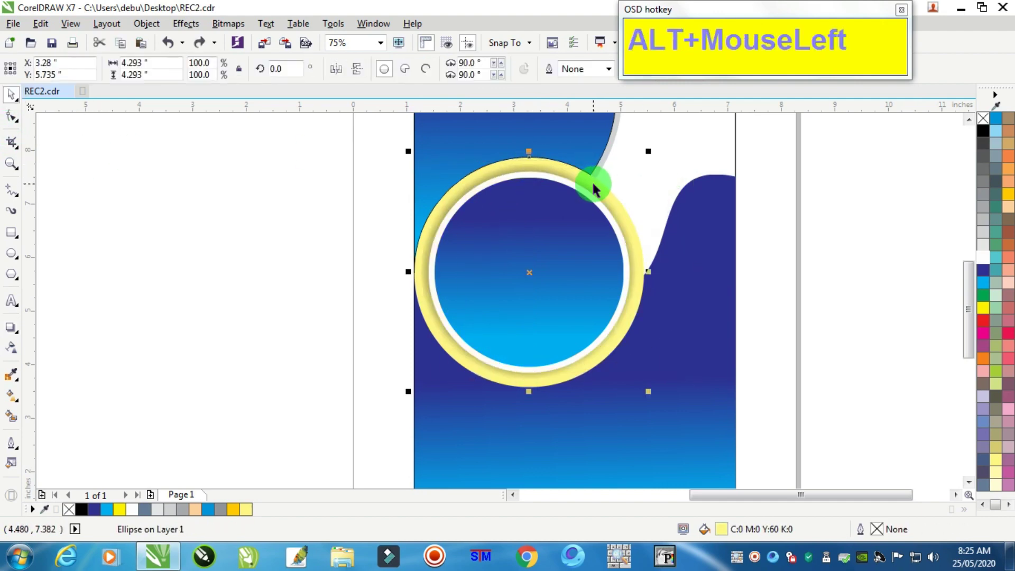
pyautogui.click(983, 258)
pyautogui.click(827, 219)
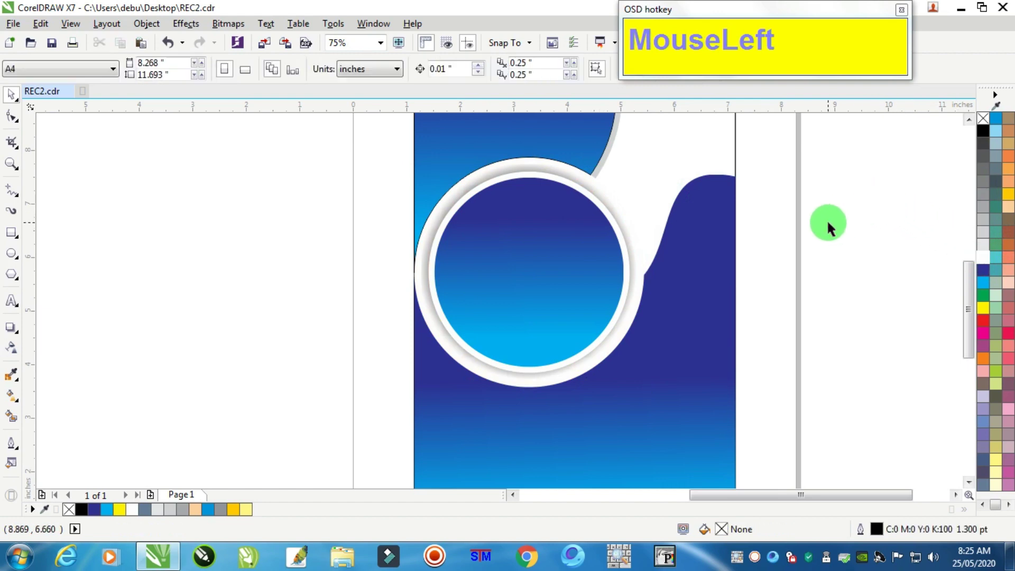
# - Remove the black outline from the gradient shape in the cover's upper left area
pyautogui.scroll(-1, 827, 217)
pyautogui.scroll(2, 729, 157)
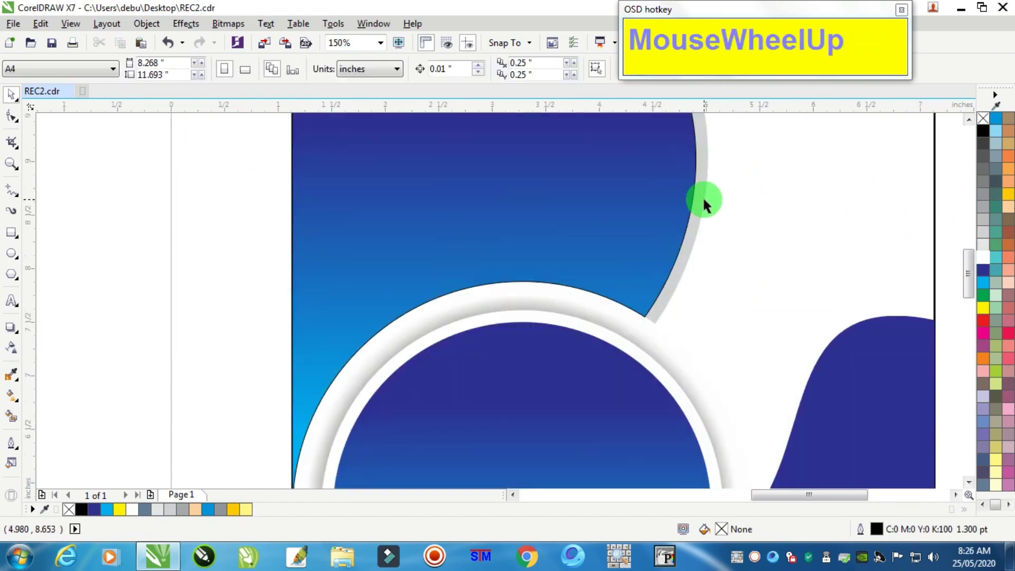
pyautogui.moveTo(627, 185); pyautogui.dragTo(616, 169)
pyautogui.hotkey('ctrl', 'z')
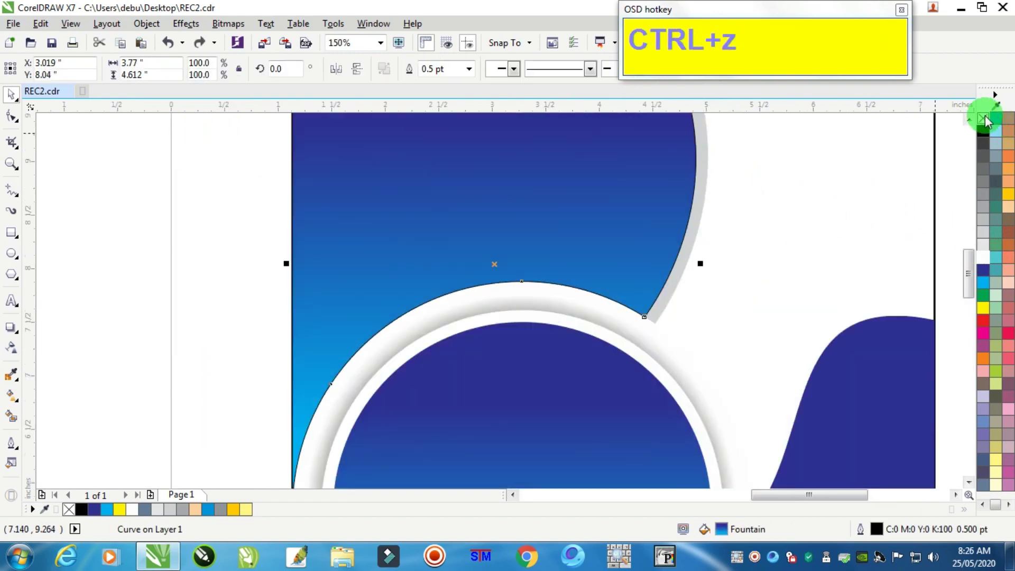
pyautogui.rightClick(653, 286)
pyautogui.scroll(-1, 716, 274)
pyautogui.click(776, 309)
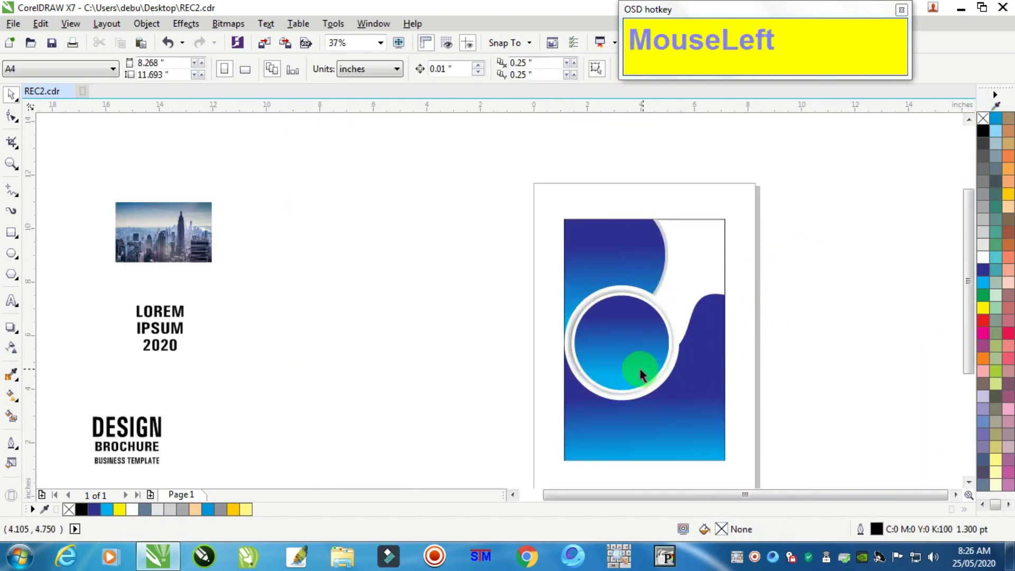
pyautogui.scroll(1, 620, 302)
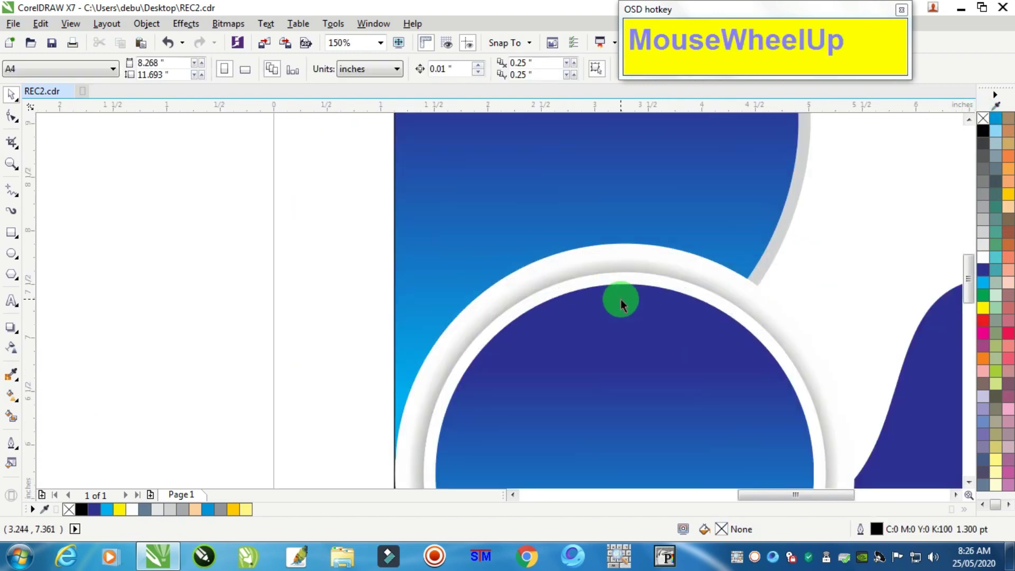
pyautogui.scroll(-2, 622, 304)
pyautogui.scroll(3, 622, 298)
pyautogui.click(643, 263)
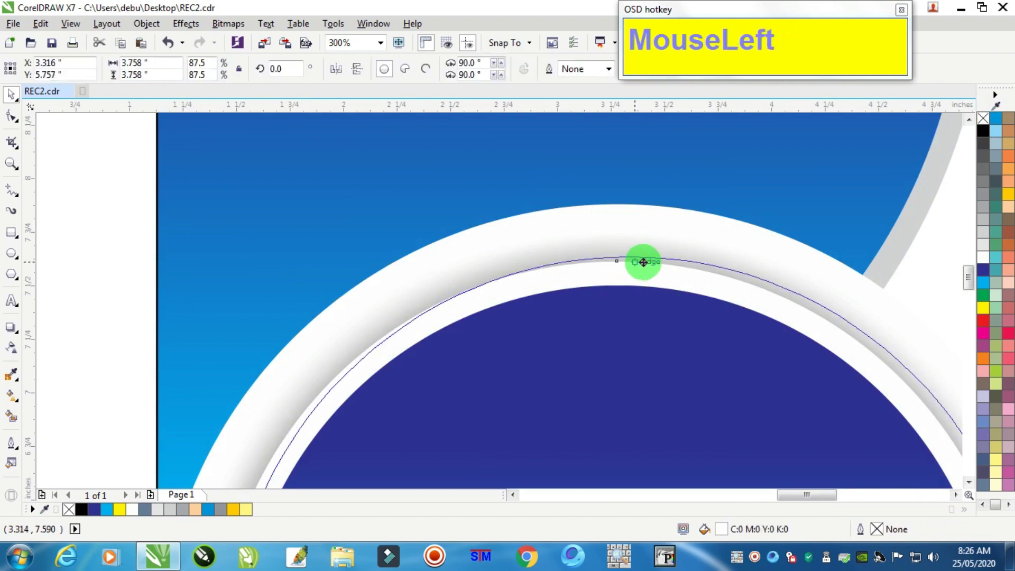
pyautogui.hotkey('ctrl', 'z')
pyautogui.scroll(-1, 50, 365)
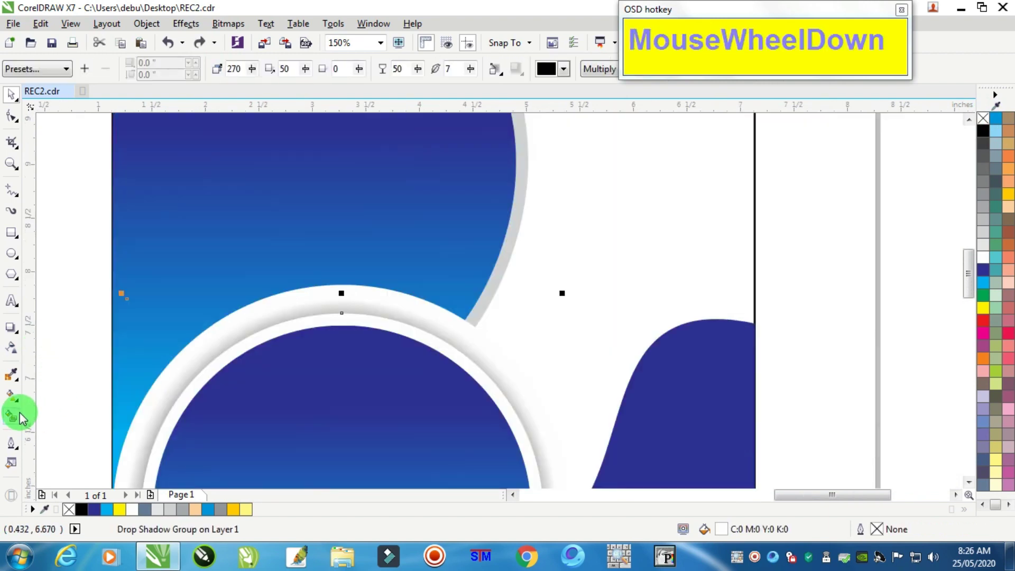
# - Set the feather of the emblem's middle white circle drop shadow to 4
pyautogui.moveTo(16, 400); pyautogui.dragTo(11, 350)
pyautogui.click(11, 329)
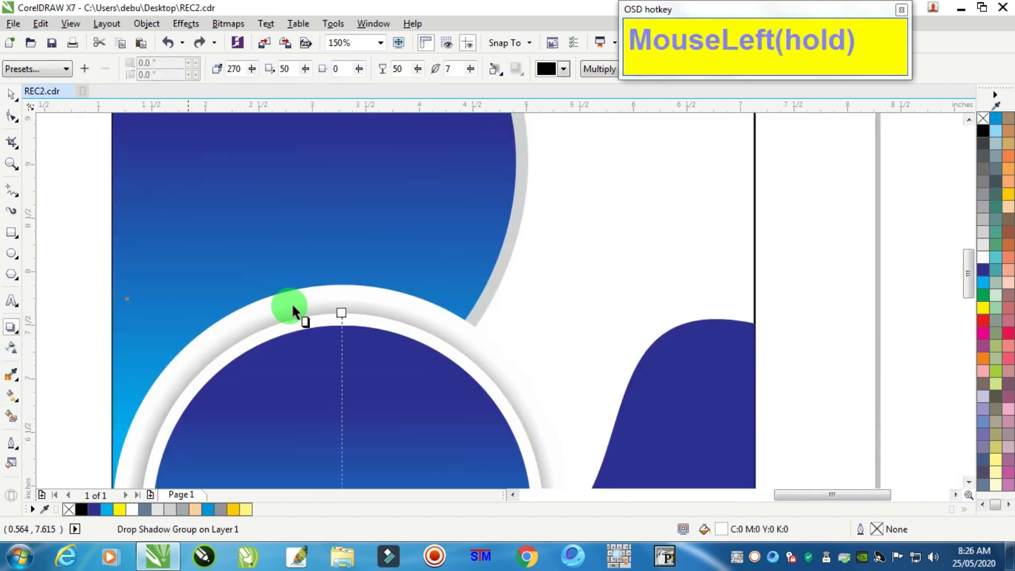
pyautogui.scroll(-2, 431, 315)
pyautogui.scroll(-1, 399, 417)
pyautogui.scroll(5, 402, 418)
pyautogui.scroll(2, 445, 409)
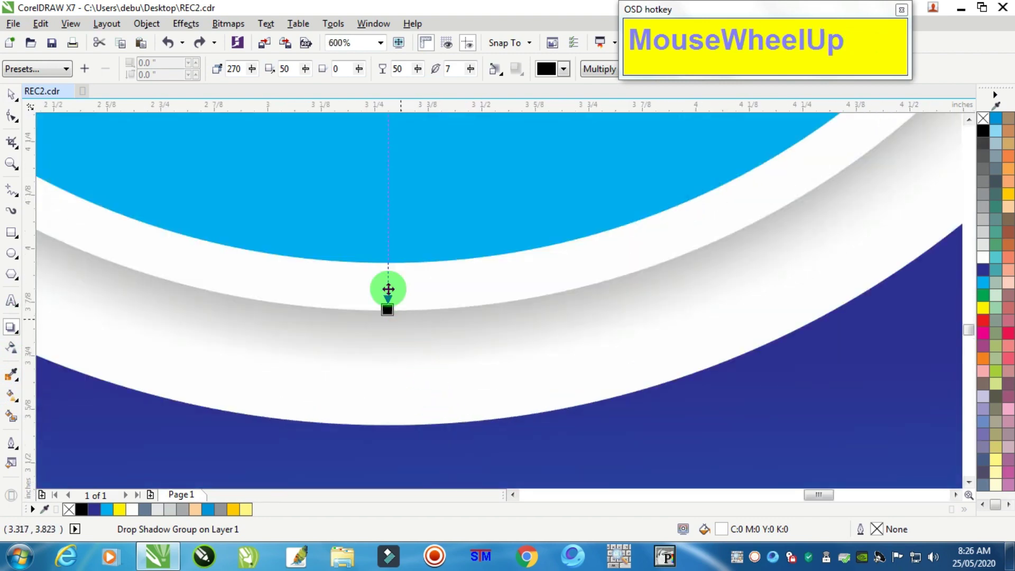
pyautogui.click(471, 69)
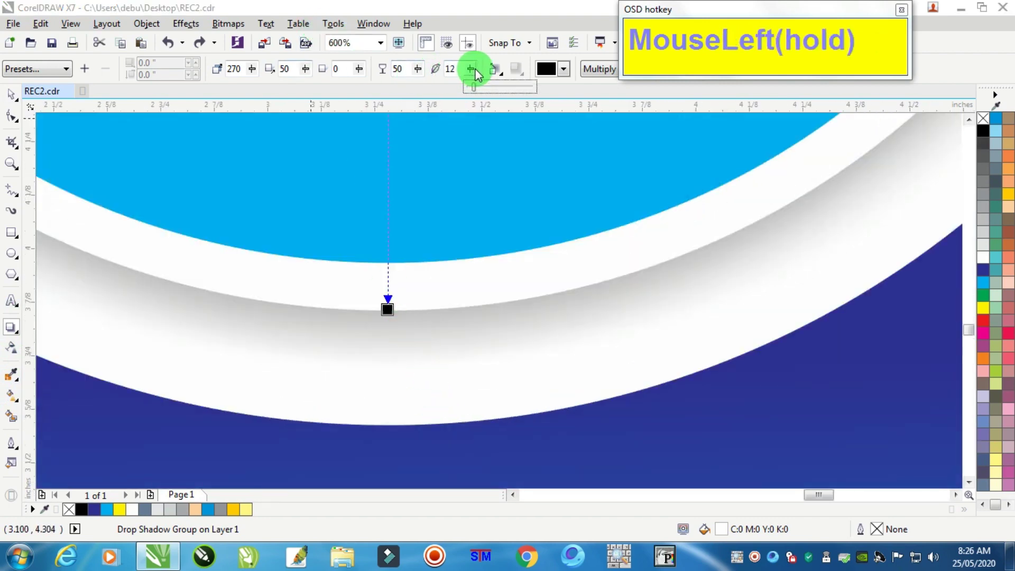
pyautogui.scroll(-2, 372, 239)
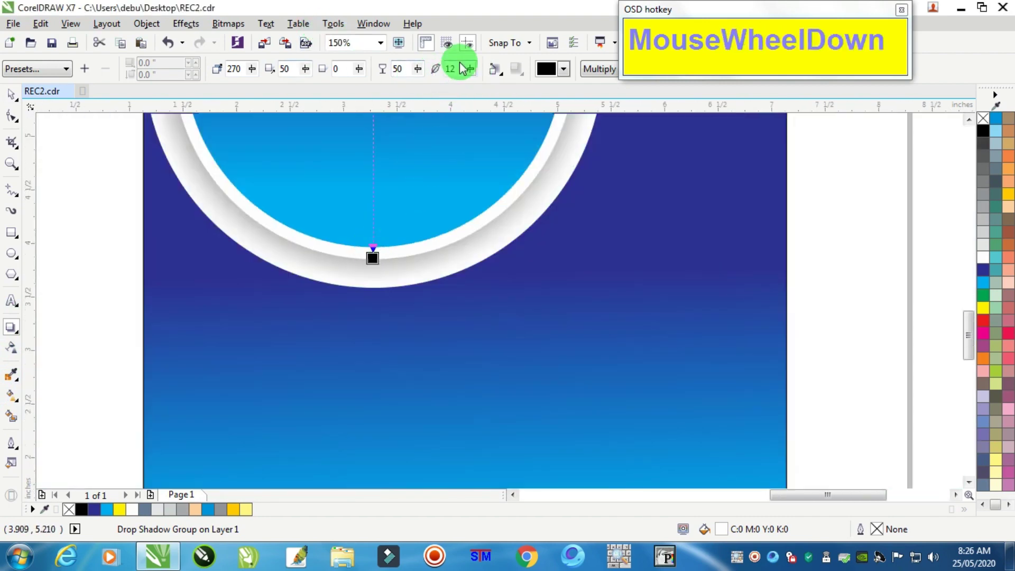
pyautogui.moveTo(472, 72); pyautogui.dragTo(467, 70)
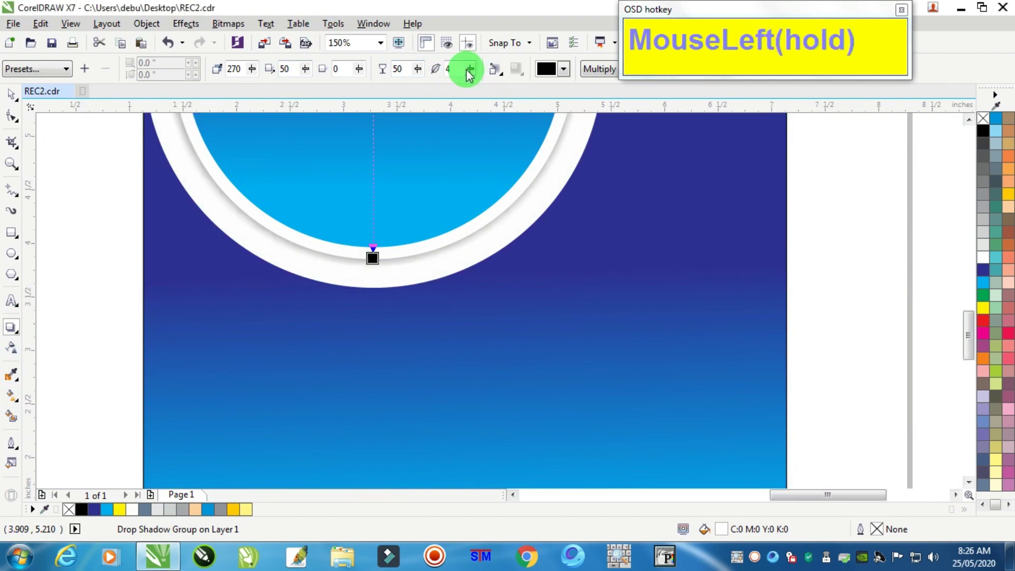
pyautogui.click(13, 95)
pyautogui.click(295, 281)
pyautogui.scroll(-2, 540, 242)
pyautogui.click(302, 166)
pyautogui.scroll(1, 296, 165)
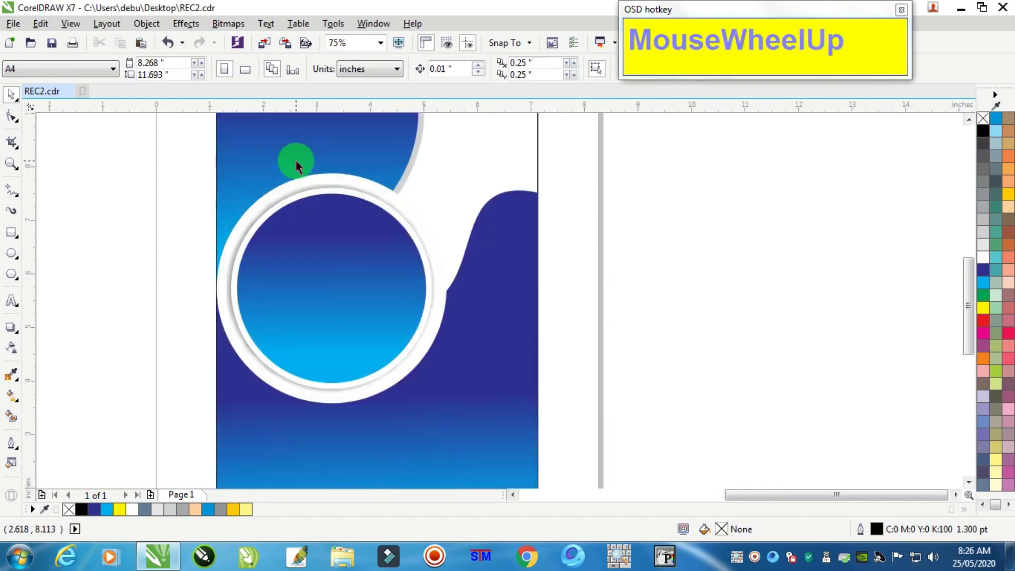
pyautogui.scroll(1, 354, 186)
pyautogui.scroll(-1, 358, 186)
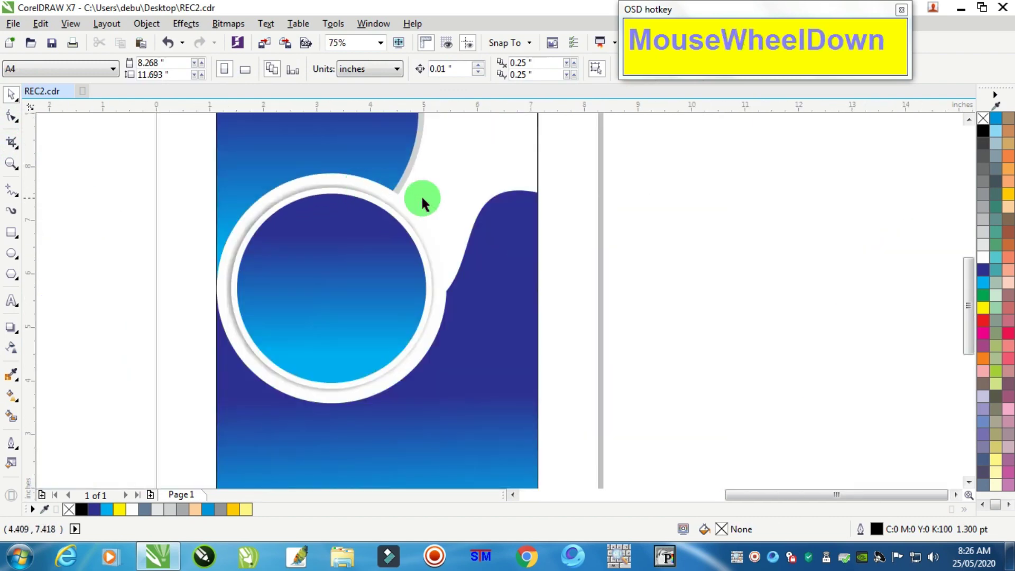
# - Smooth the node where the lower gradient shape's wavy edge meets the emblem's outer circle
pyautogui.scroll(-2, 616, 278)
pyautogui.scroll(1, 571, 275)
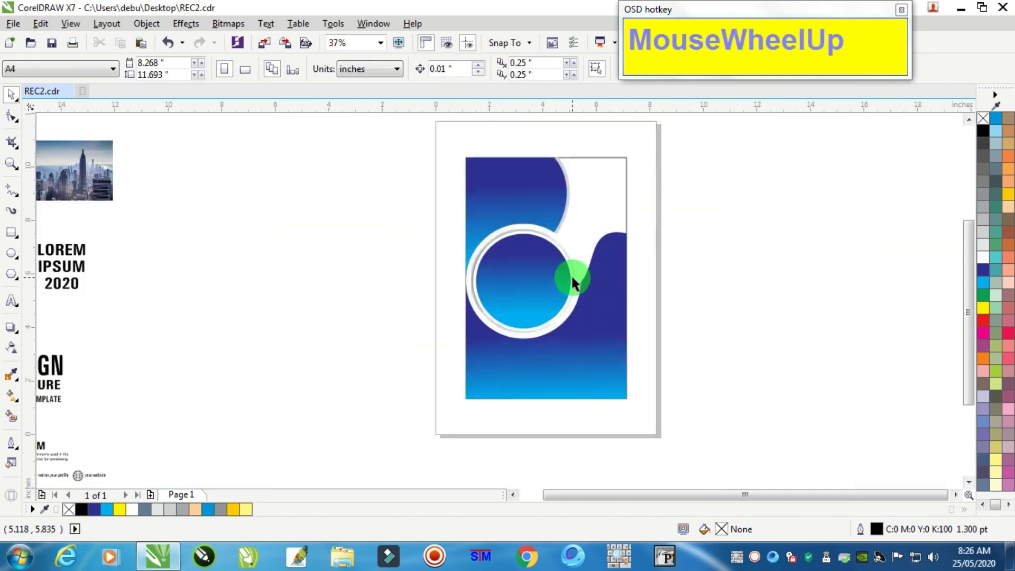
pyautogui.scroll(2, 603, 279)
pyautogui.click(671, 276)
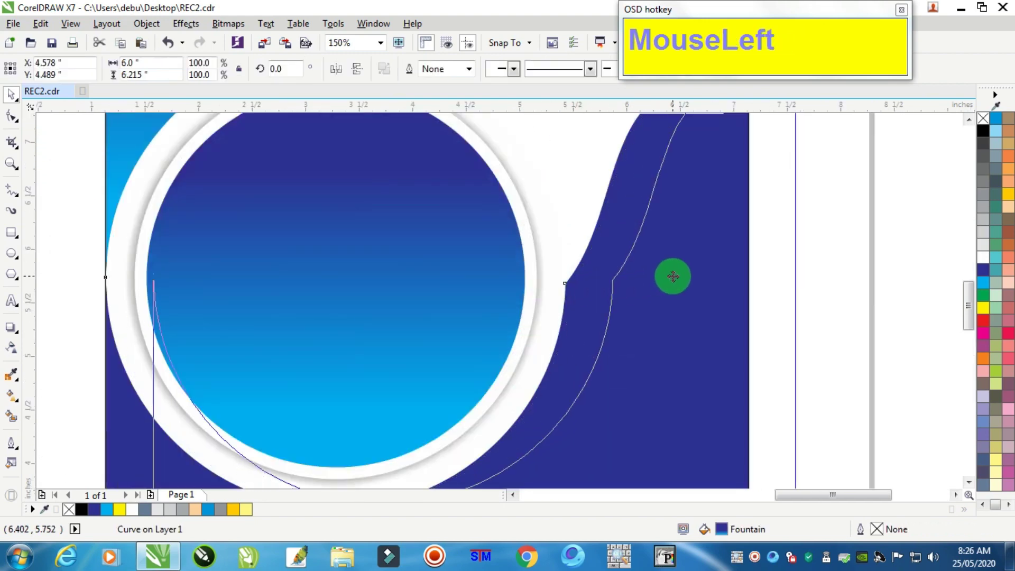
pyautogui.hotkey('ctrl', 'z')
pyautogui.scroll(2, 601, 290)
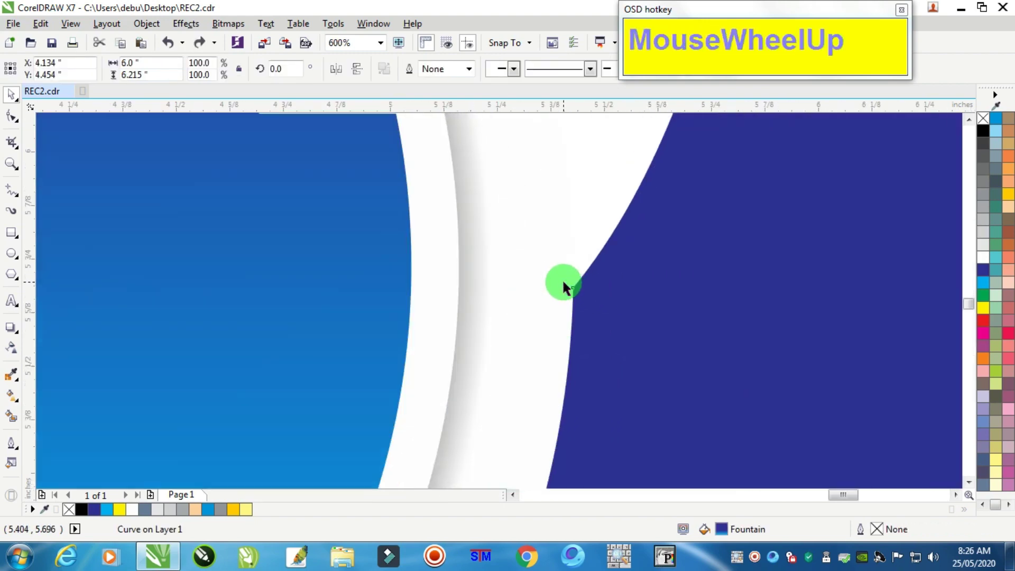
pyautogui.click(12, 116)
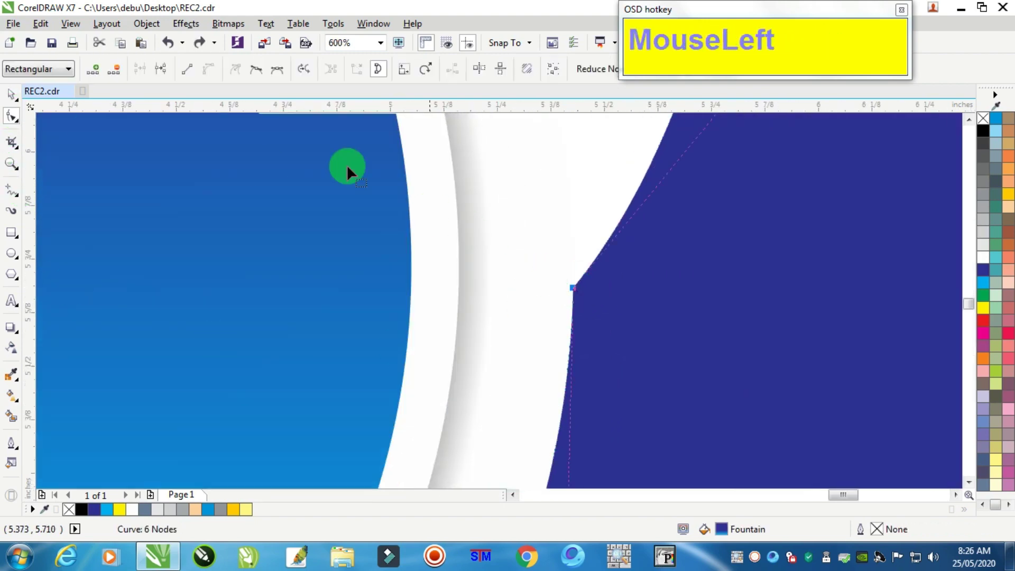
pyautogui.click(256, 68)
pyautogui.scroll(-3, 465, 273)
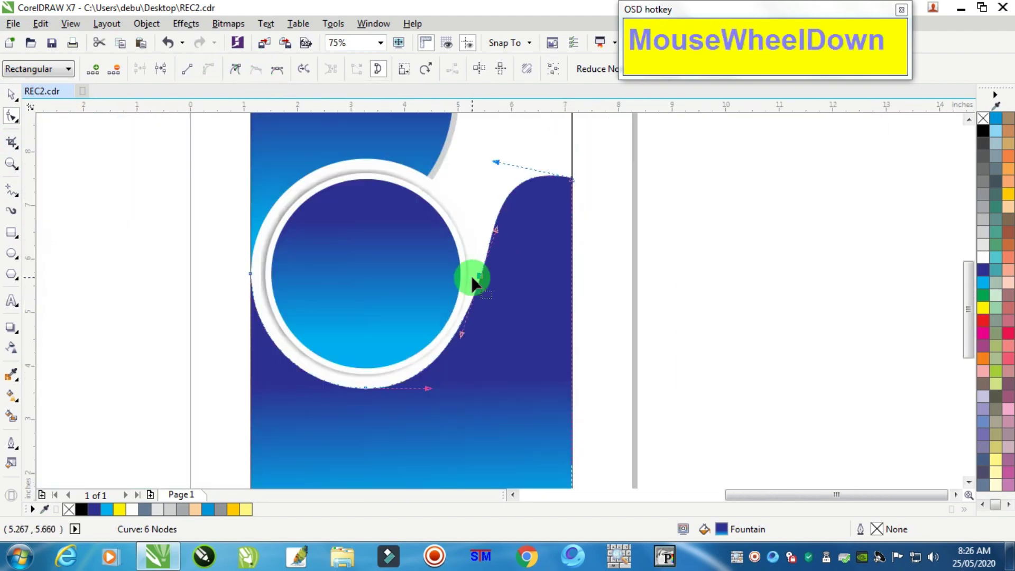
pyautogui.click(11, 94)
pyautogui.click(772, 292)
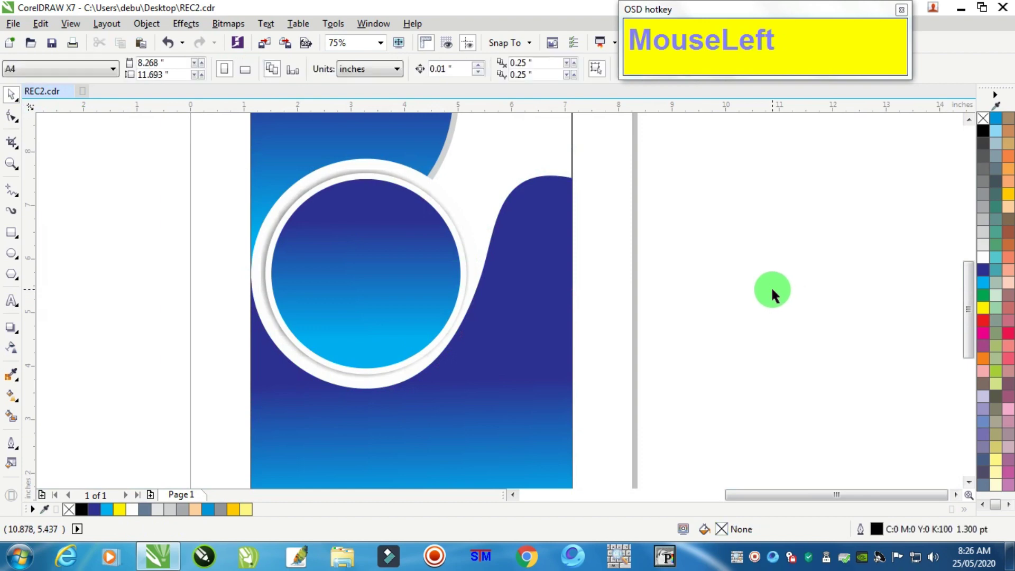
# - Reshape the lower gradient shape's edge to follow the emblem's outer circle, nudging the junction node slightly towards the circle
pyautogui.click(466, 346)
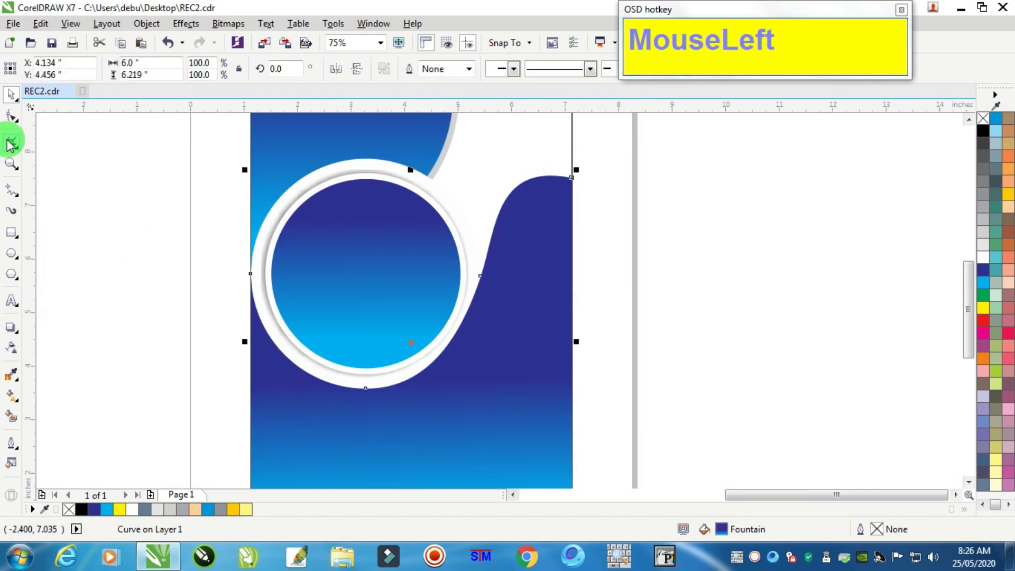
pyautogui.click(12, 118)
pyautogui.scroll(1, 472, 316)
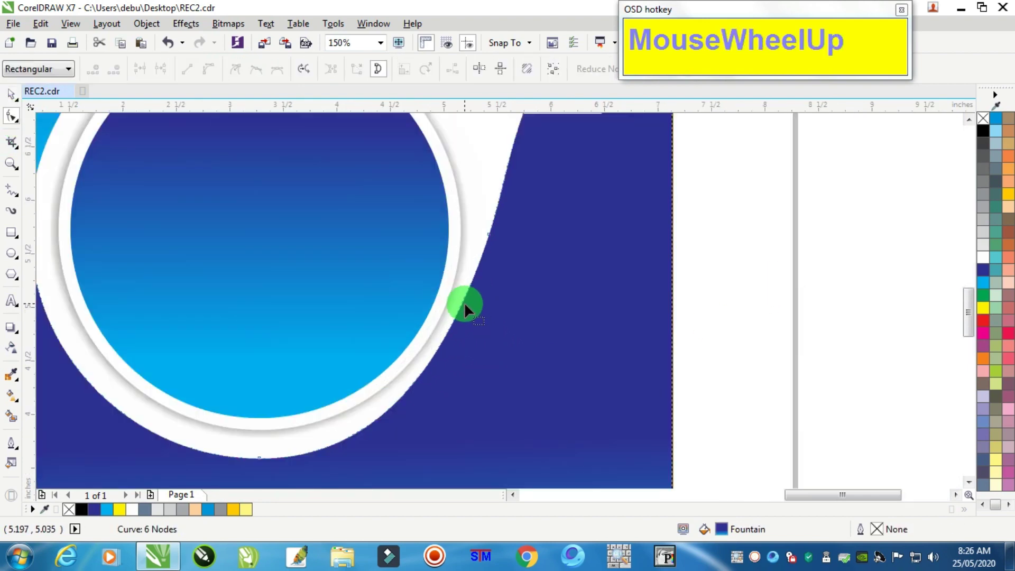
pyautogui.moveTo(465, 300); pyautogui.dragTo(509, 254)
pyautogui.scroll(-2, 498, 283)
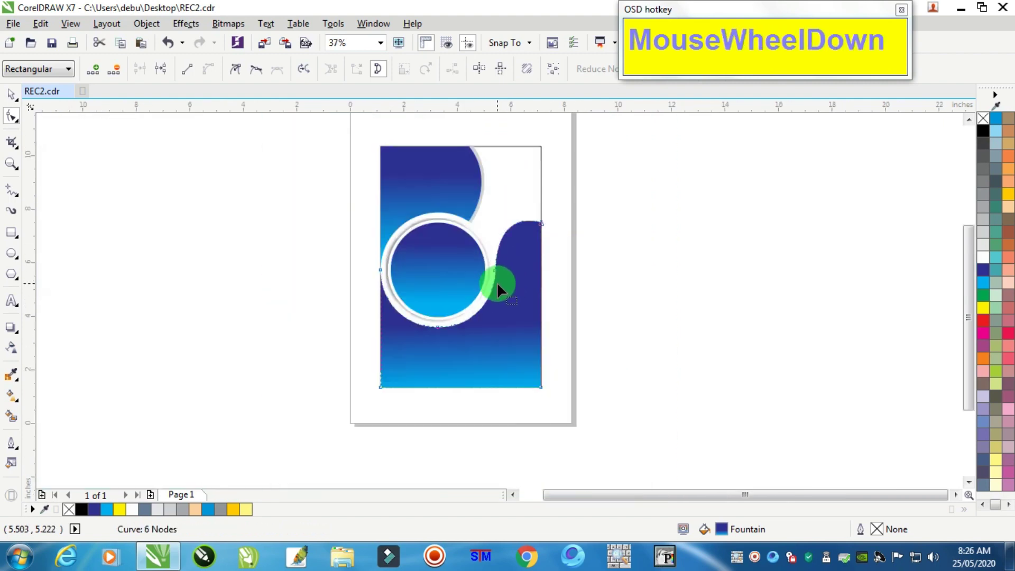
pyautogui.scroll(1, 496, 284)
pyautogui.scroll(2, 494, 281)
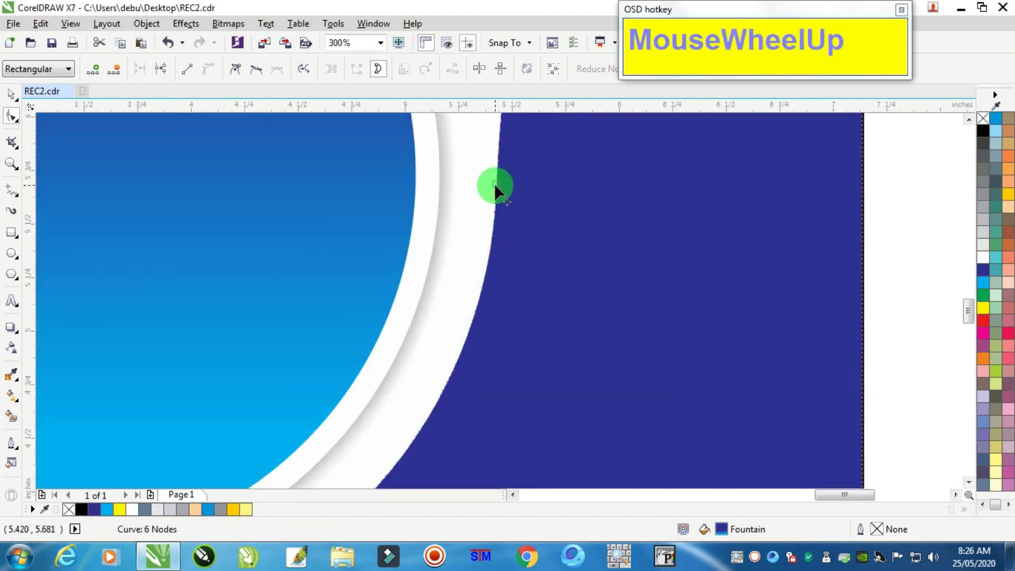
pyautogui.moveTo(494, 183); pyautogui.dragTo(490, 181)
pyautogui.scroll(-2, 503, 238)
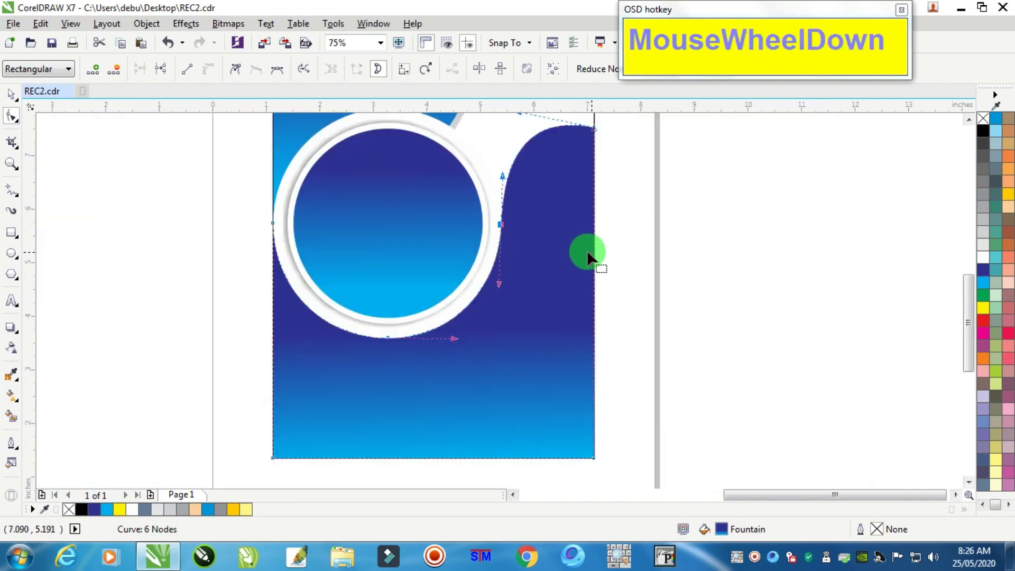
pyautogui.click(15, 93)
pyautogui.click(725, 244)
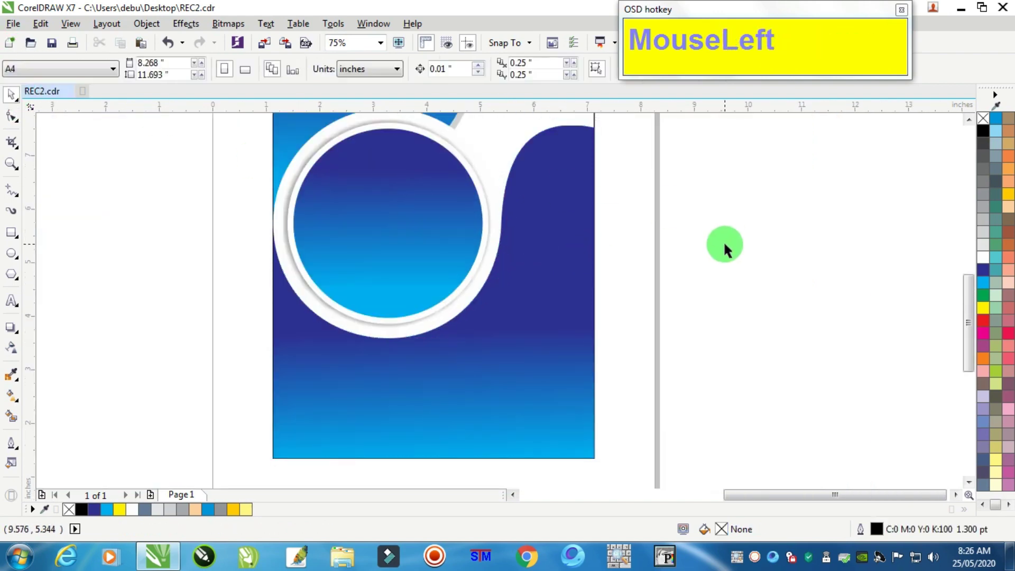
# - Draw a circle about 4.14 inches in diameter just outside the cover's right edge
pyautogui.scroll(-2, 729, 245)
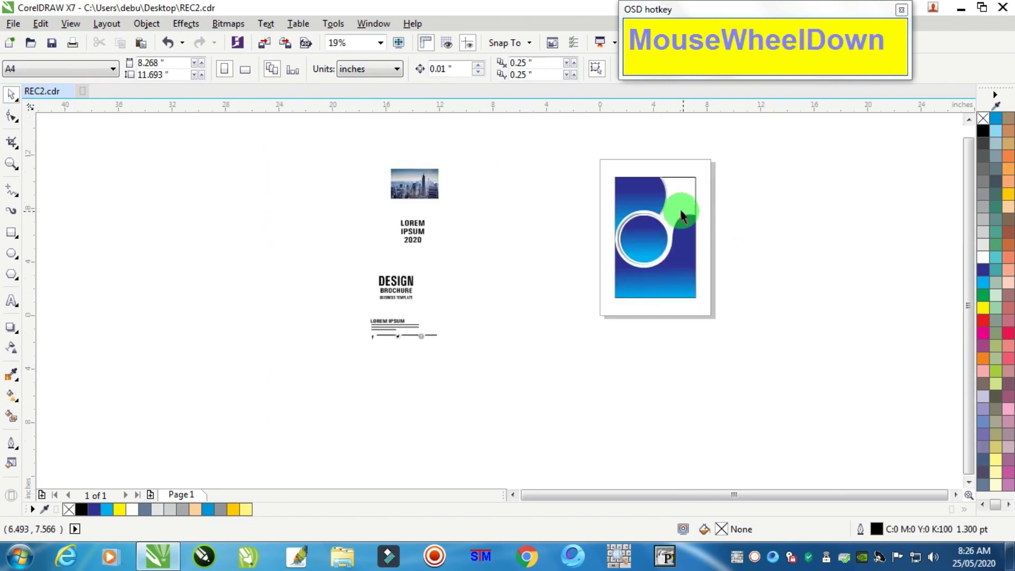
pyautogui.scroll(2, 671, 202)
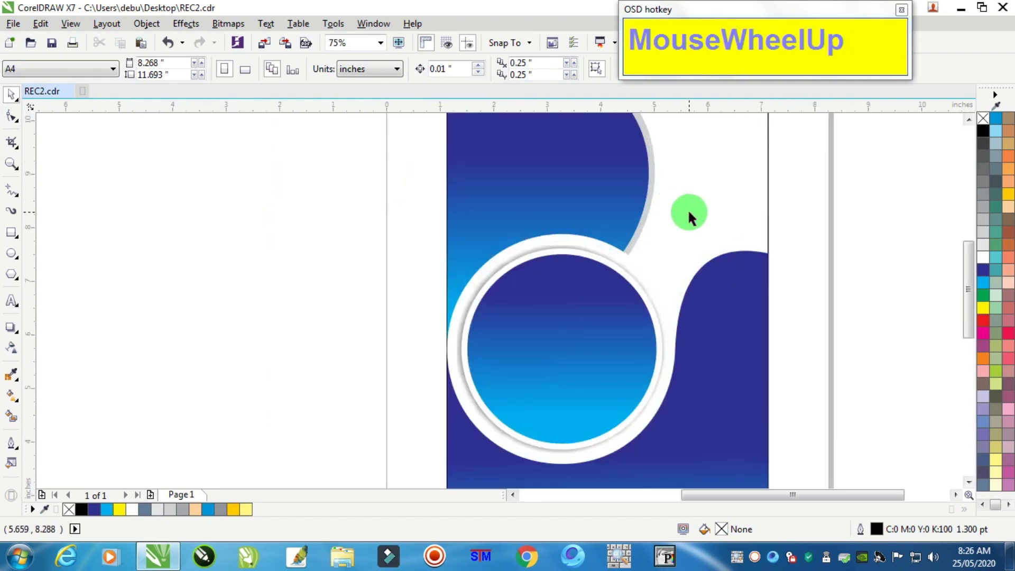
pyautogui.scroll(-1, 689, 213)
pyautogui.scroll(2, 676, 171)
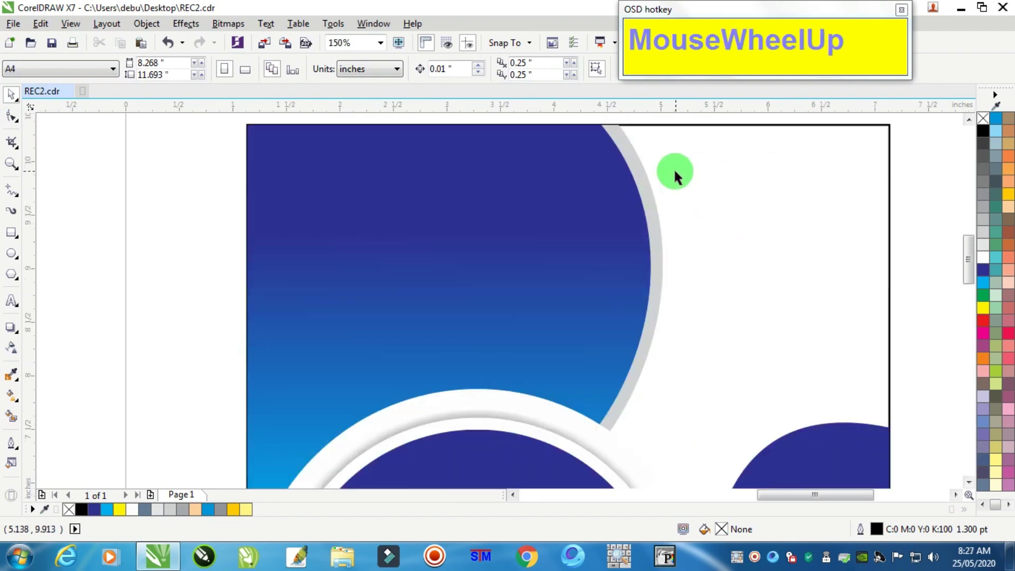
pyautogui.scroll(-2, 674, 175)
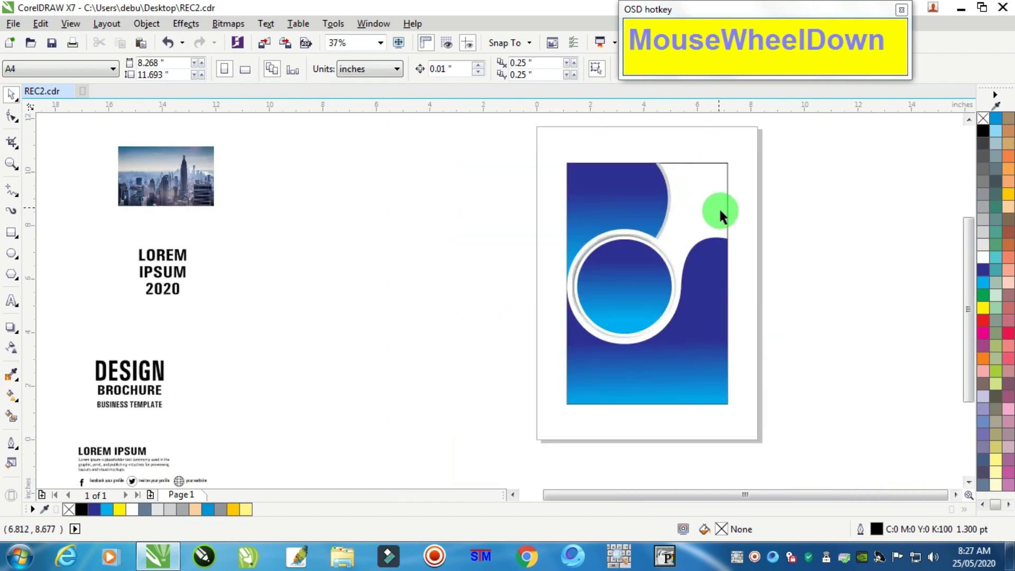
pyautogui.click(278, 273)
pyautogui.click(20, 248)
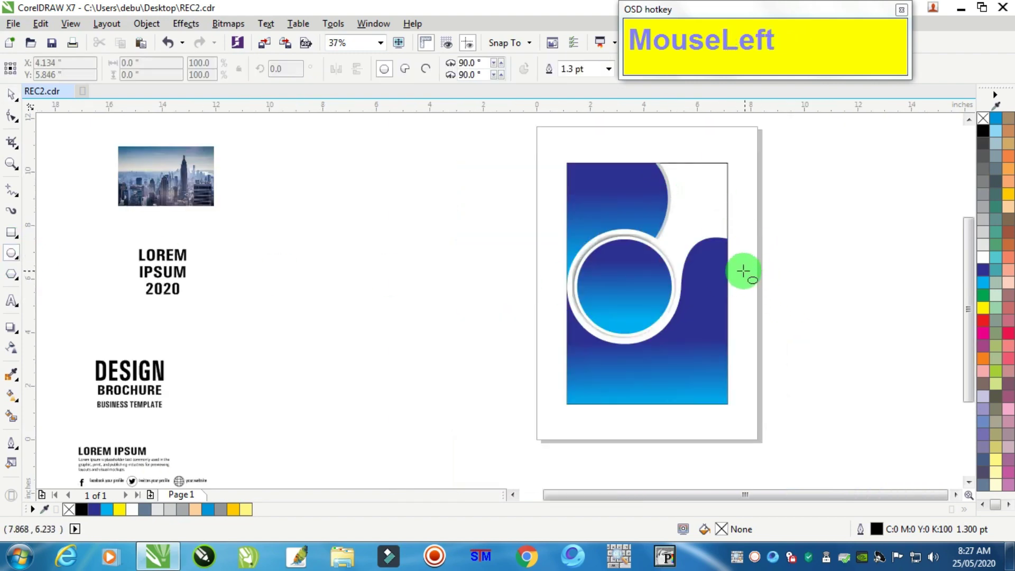
pyautogui.moveTo(732, 268); pyautogui.dragTo(844, 379)
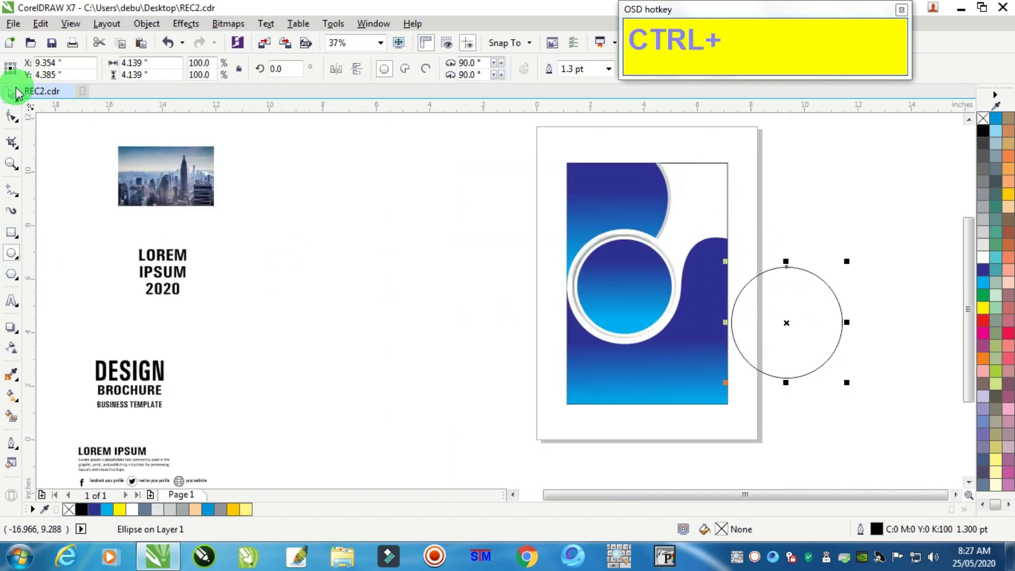
# - Copy the fill of the emblem's blue gradient circle onto the new circle and remove its outline
pyautogui.click(12, 93)
pyautogui.click(41, 24)
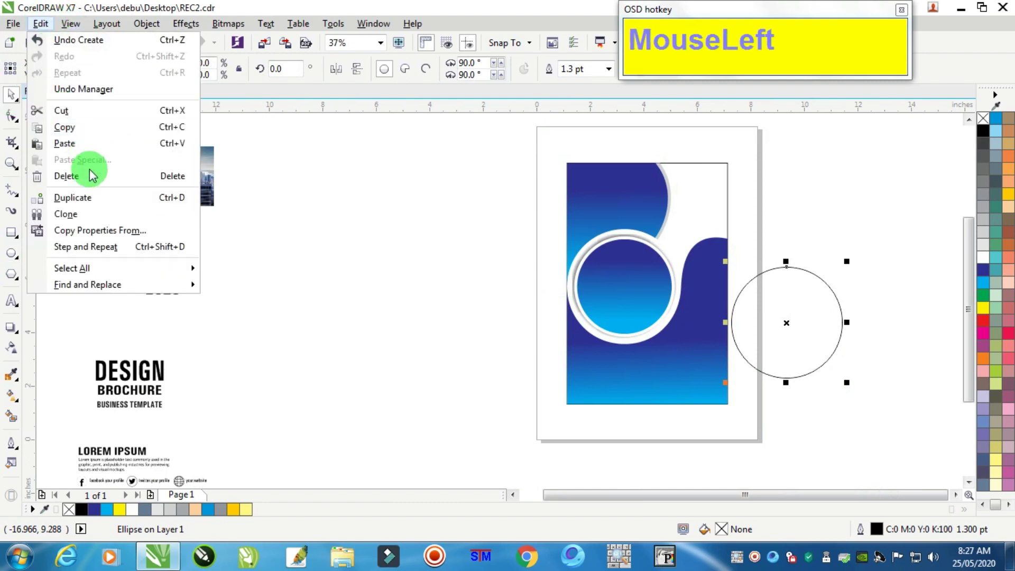
pyautogui.click(115, 230)
pyautogui.click(410, 264)
pyautogui.click(529, 303)
pyautogui.click(617, 291)
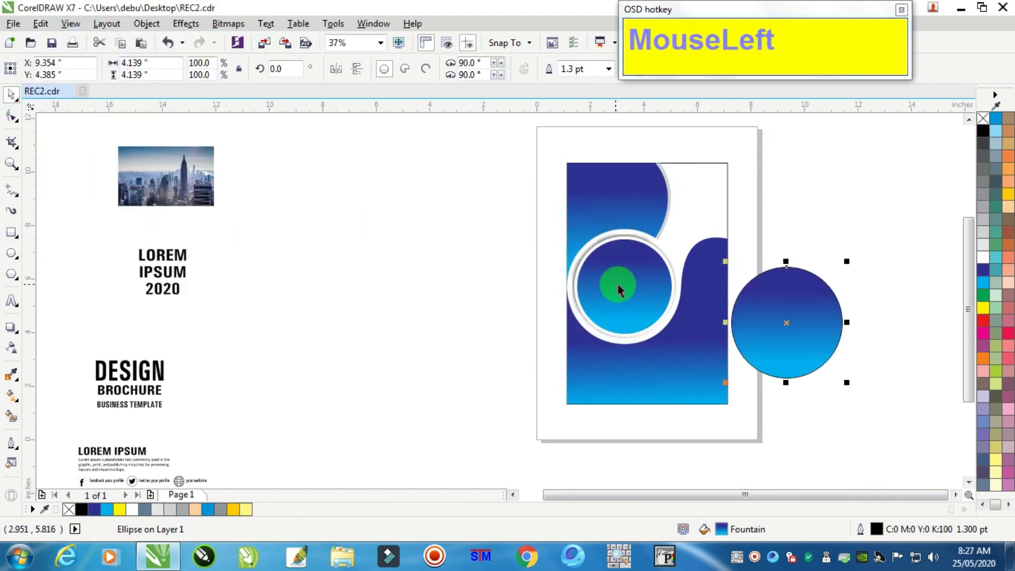
pyautogui.click(991, 116)
# - Make a concentric copy of the new circle scaled down to 3.75 inches and fill the larger circle with white
pyautogui.scroll(2, 805, 319)
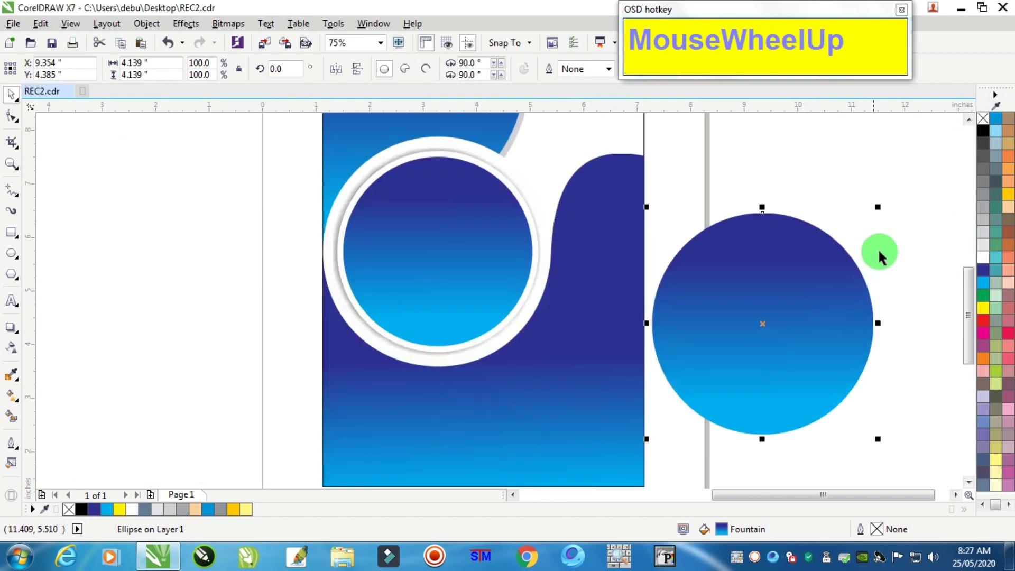
pyautogui.moveTo(878, 209); pyautogui.dragTo(868, 218)
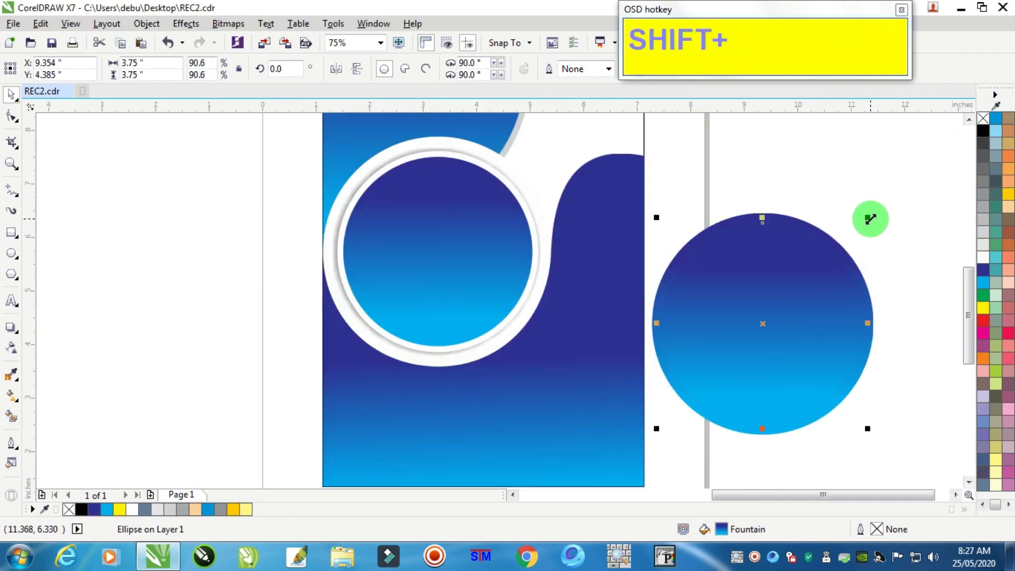
pyautogui.click(856, 258)
pyautogui.moveTo(855, 264); pyautogui.dragTo(891, 249)
pyautogui.hotkey('ctrl', 'z')
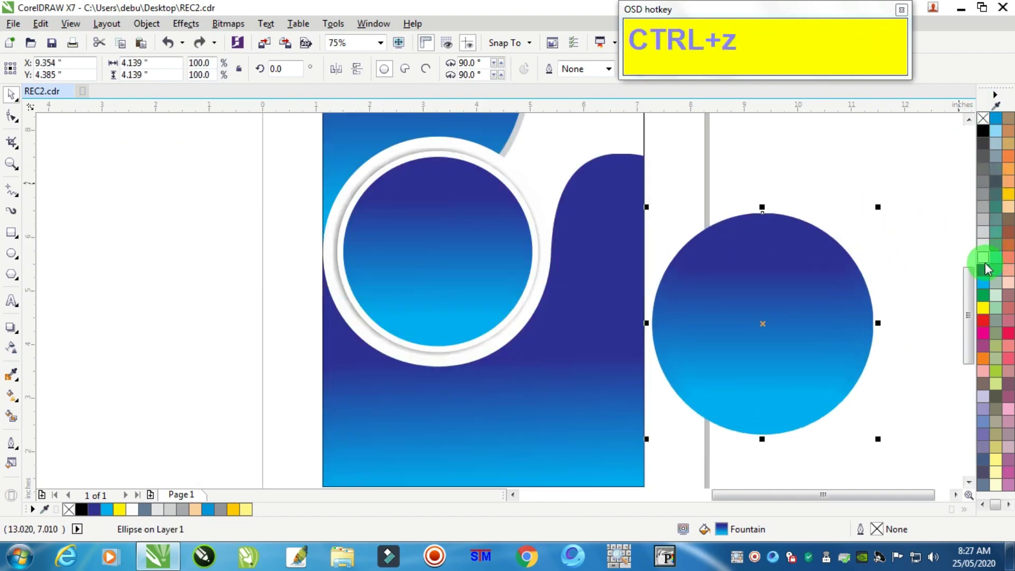
pyautogui.click(984, 258)
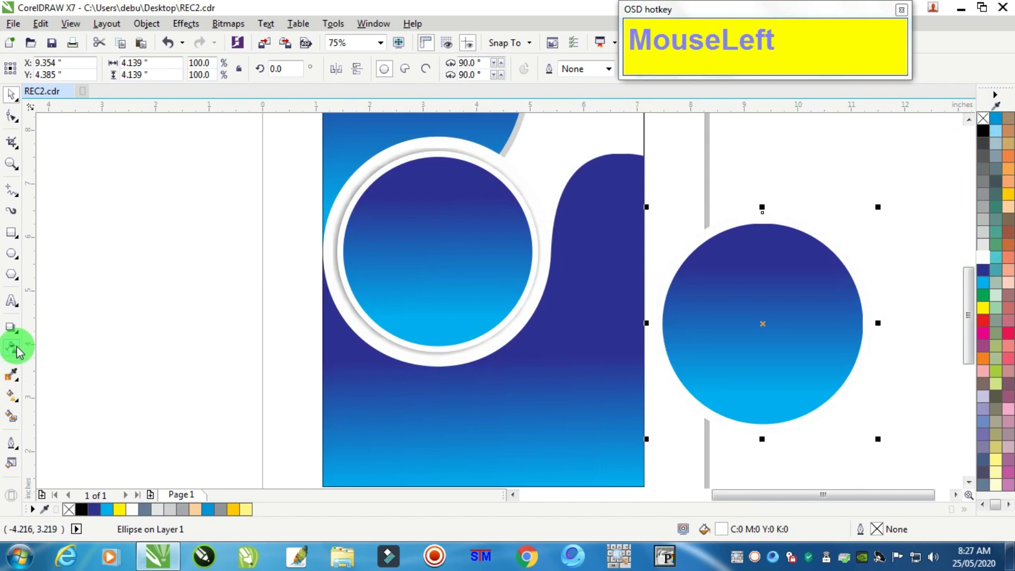
# - Add a horizontal drop shadow behind the new white circle, running from its right edge to its left, with a feather of 7
pyautogui.click(12, 329)
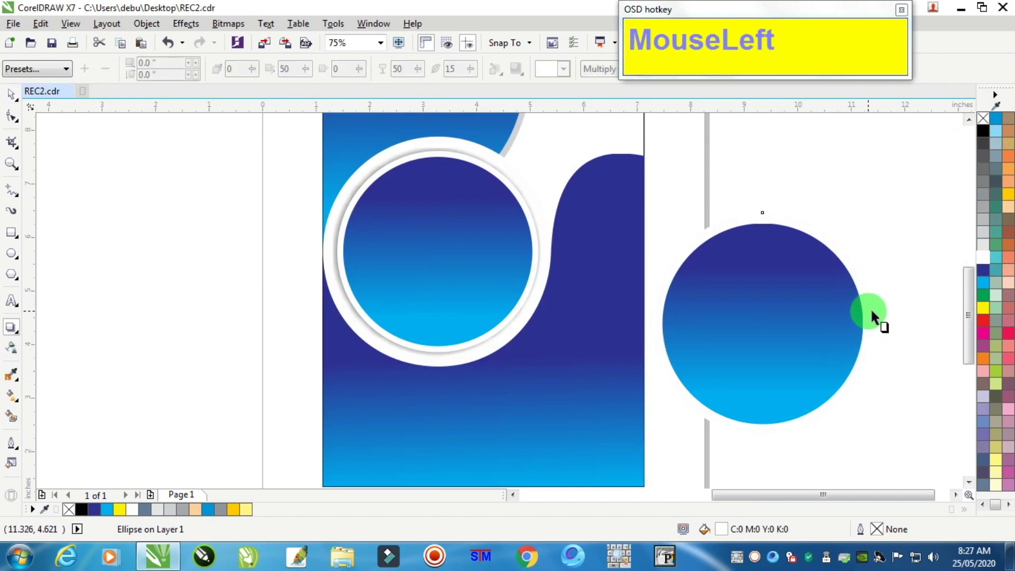
pyautogui.moveTo(868, 313); pyautogui.dragTo(665, 323)
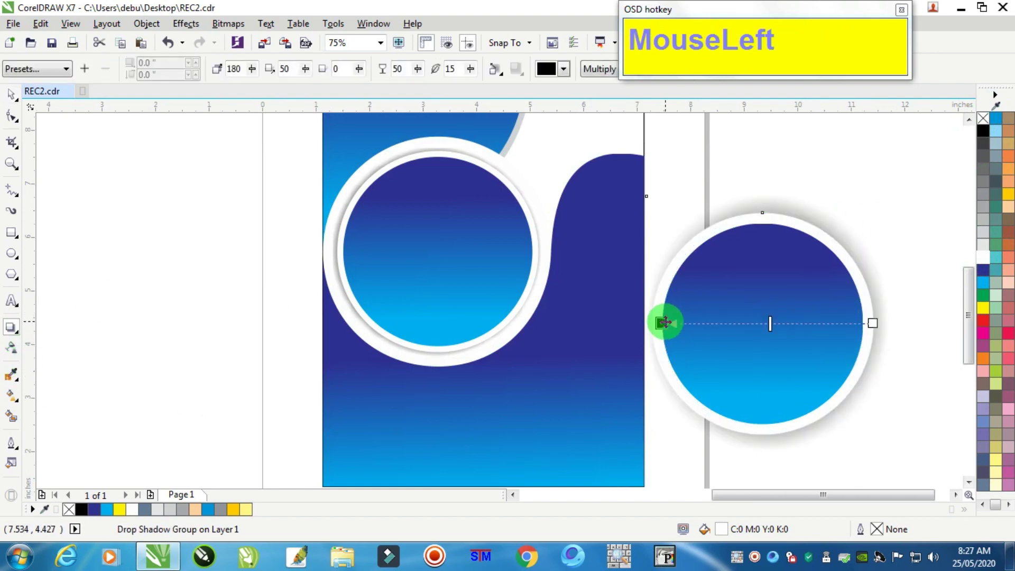
pyautogui.click(468, 73)
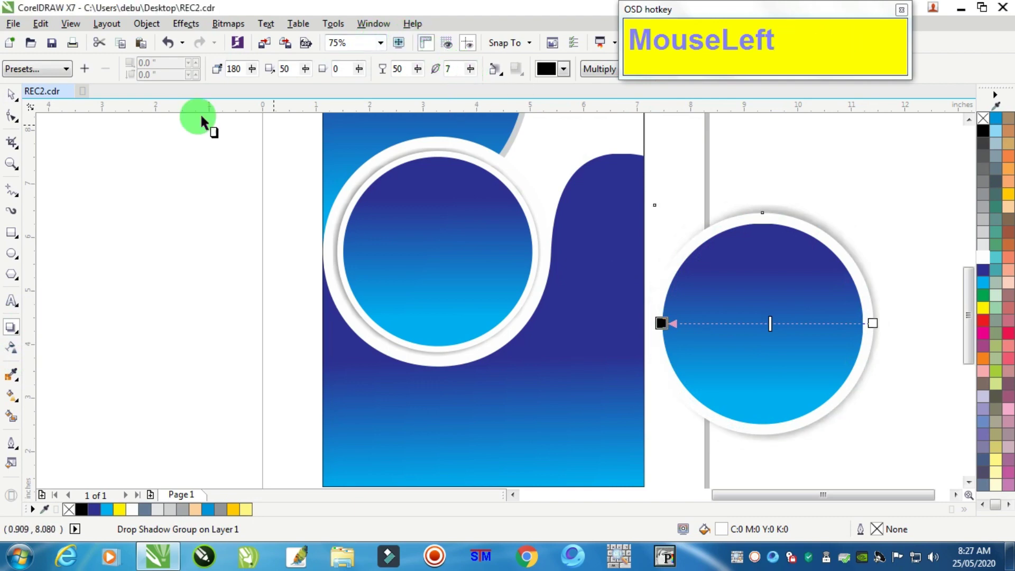
# - Group the new circles with their shadow, scale the group to about 3.51 inches wide and place it over the cover's right edge
pyautogui.click(13, 97)
pyautogui.click(868, 180)
pyautogui.moveTo(927, 172); pyautogui.dragTo(644, 438)
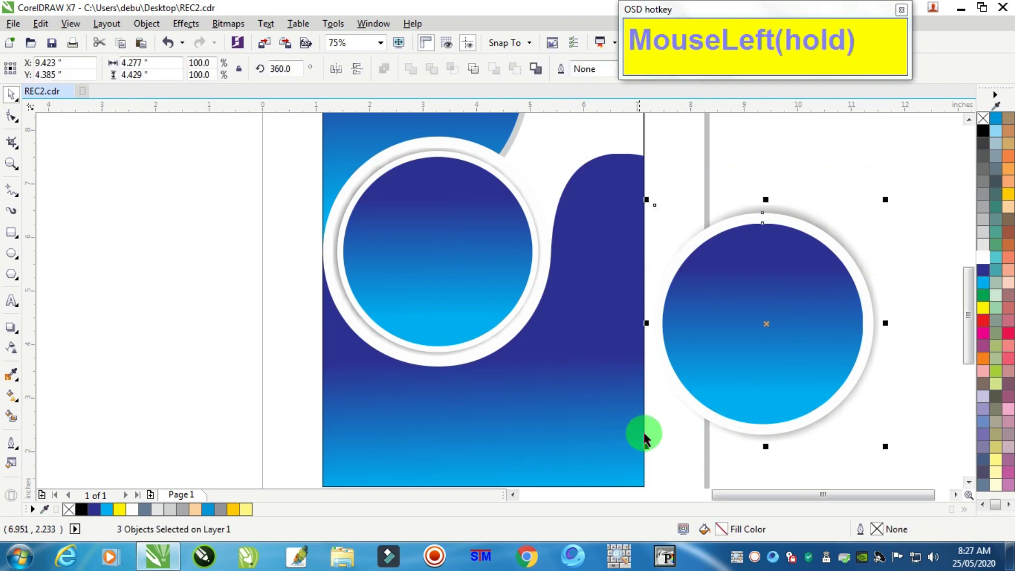
pyautogui.hotkey('ctrl', 'g')
pyautogui.moveTo(773, 328); pyautogui.dragTo(707, 349)
pyautogui.scroll(-1, 661, 418)
pyautogui.scroll(1, 682, 407)
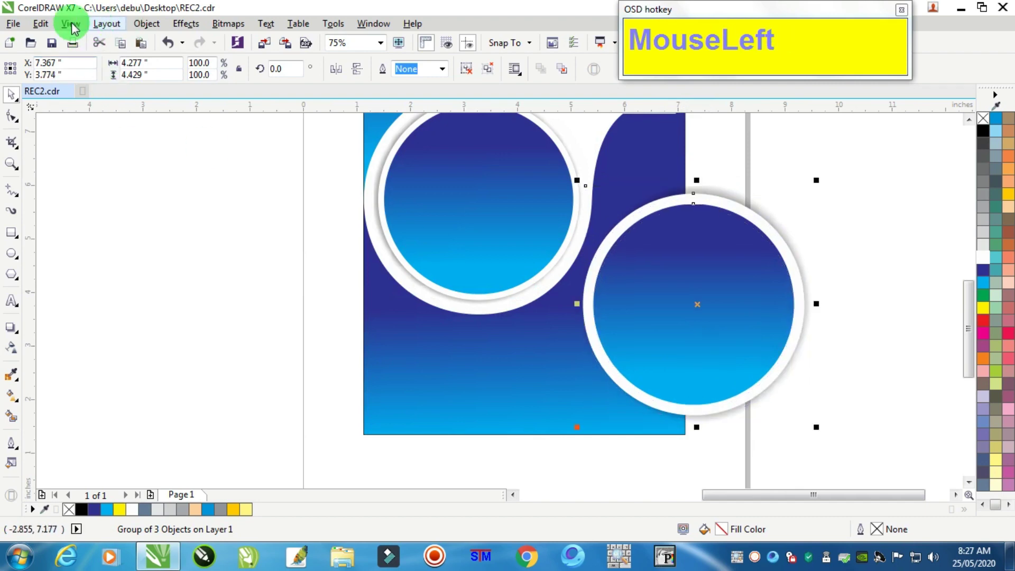
pyautogui.keyDown('shift'); pyautogui.moveTo(818, 429); pyautogui.dragTo(795, 408); pyautogui.keyUp('shift')
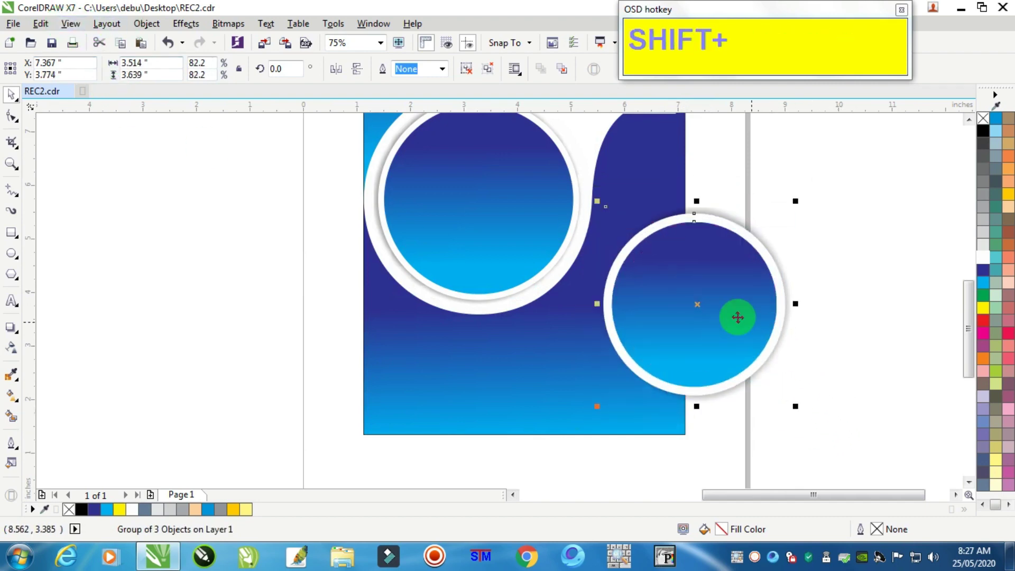
pyautogui.moveTo(736, 315); pyautogui.dragTo(717, 317)
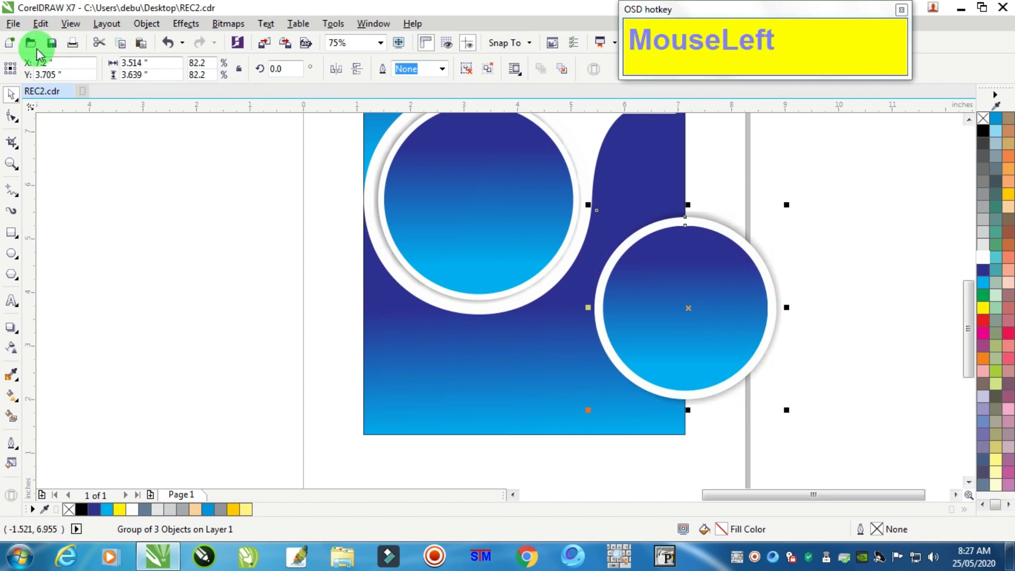
# - Try to PowerClip the small circle group inside the lower gradient shape, then undo it
pyautogui.click(41, 24)
pyautogui.moveTo(147, 24)
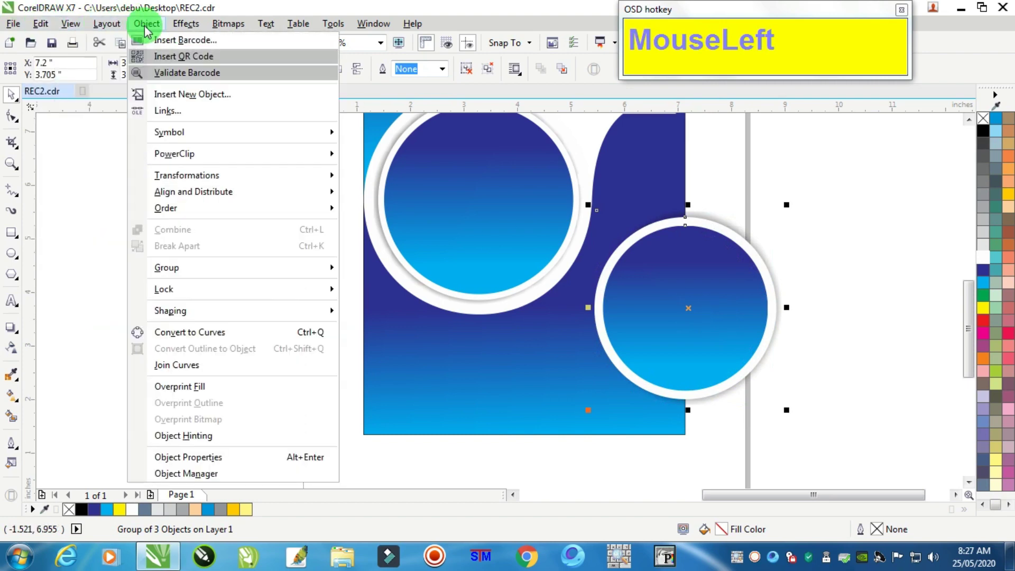
pyautogui.moveTo(196, 155)
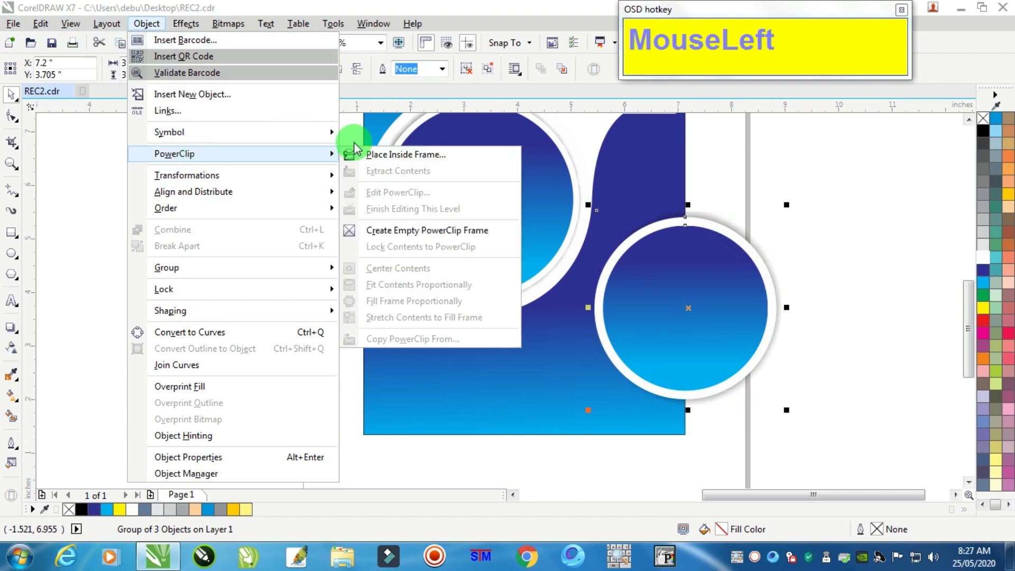
pyautogui.click(389, 153)
pyautogui.click(585, 367)
pyautogui.click(828, 287)
pyautogui.scroll(2, 656, 289)
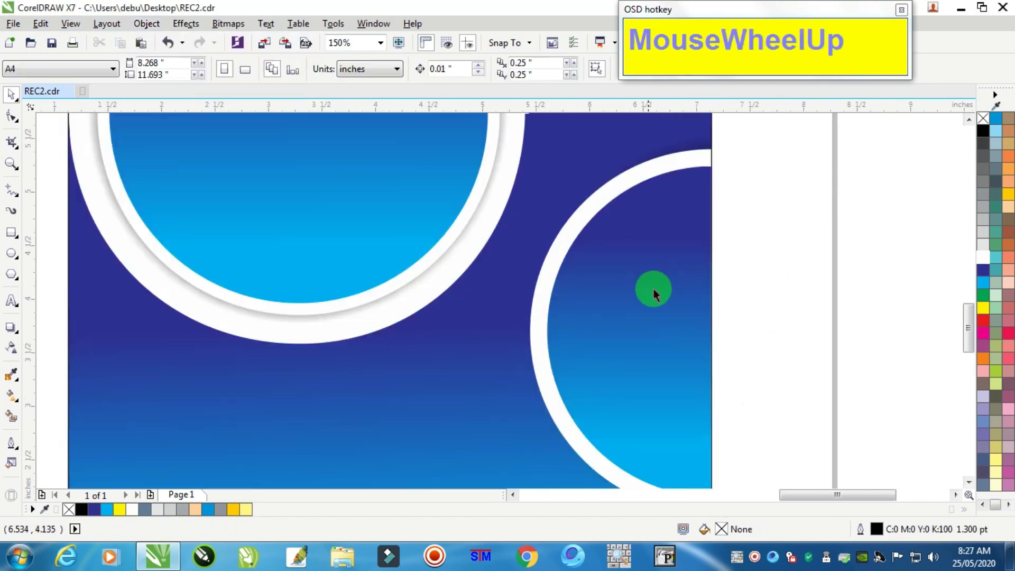
pyautogui.scroll(-2, 654, 289)
pyautogui.hotkey('ctrl', 'z')
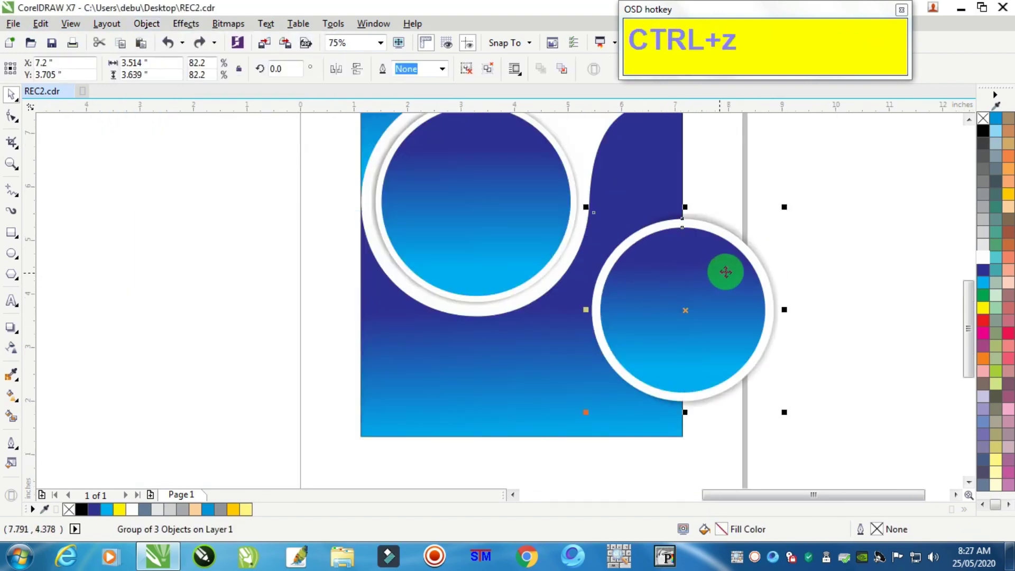
pyautogui.click(874, 193)
pyautogui.moveTo(893, 183); pyautogui.dragTo(567, 419)
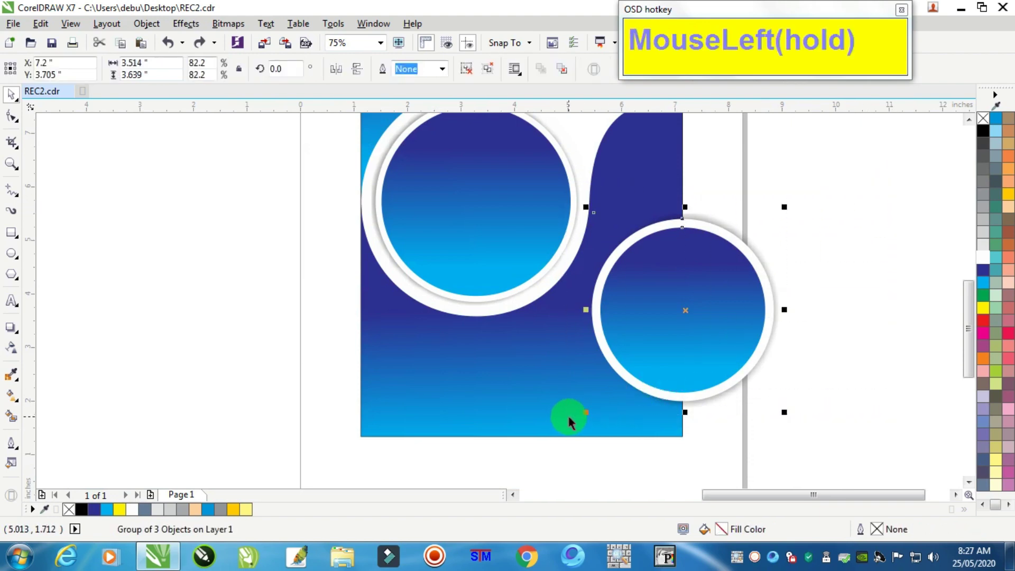
pyautogui.moveTo(685, 310); pyautogui.dragTo(772, 317)
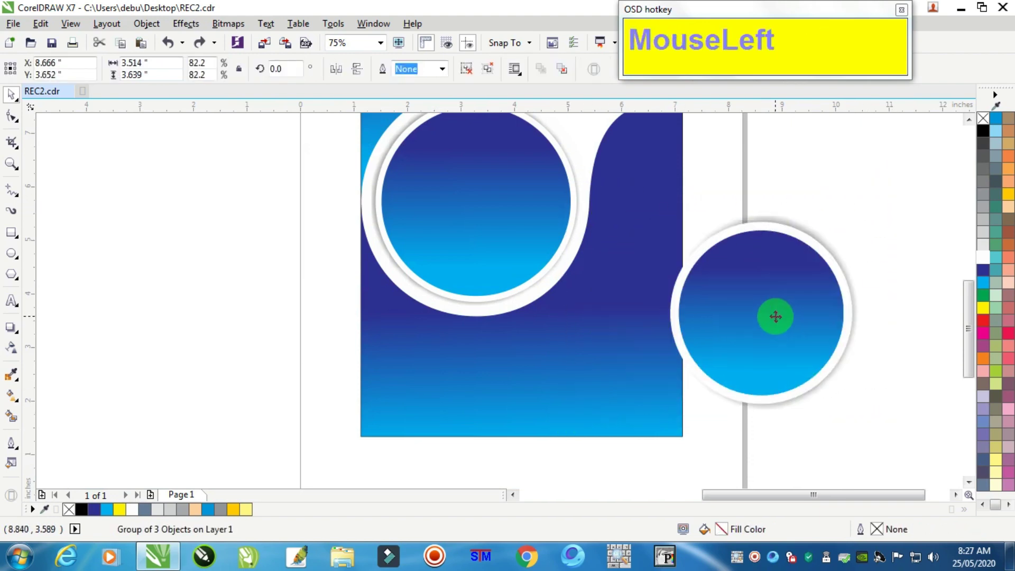
pyautogui.hotkey('ctrl', 'z')
pyautogui.rightClick(691, 292)
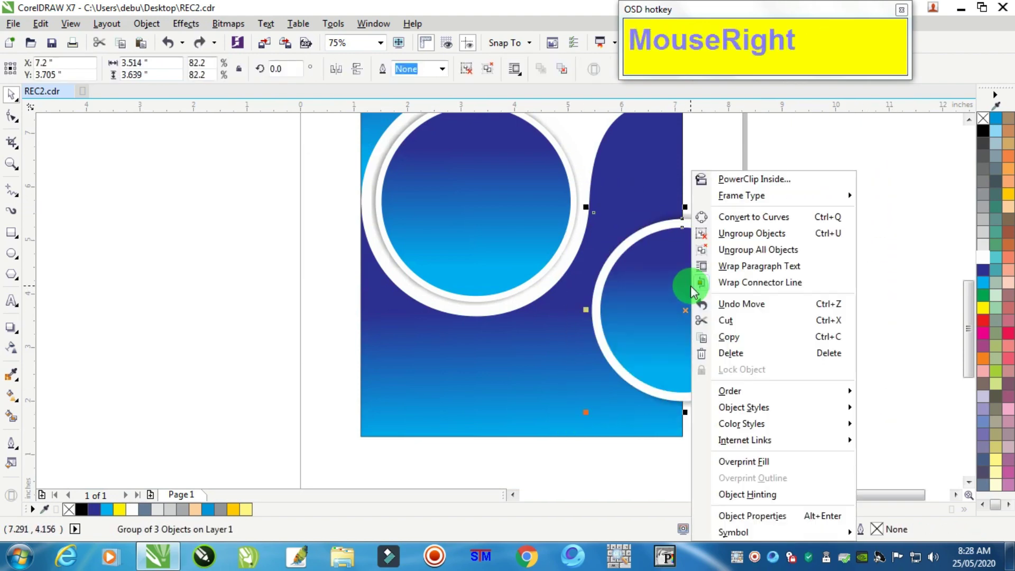
pyautogui.click(738, 391)
pyautogui.click(901, 216)
pyautogui.click(886, 191)
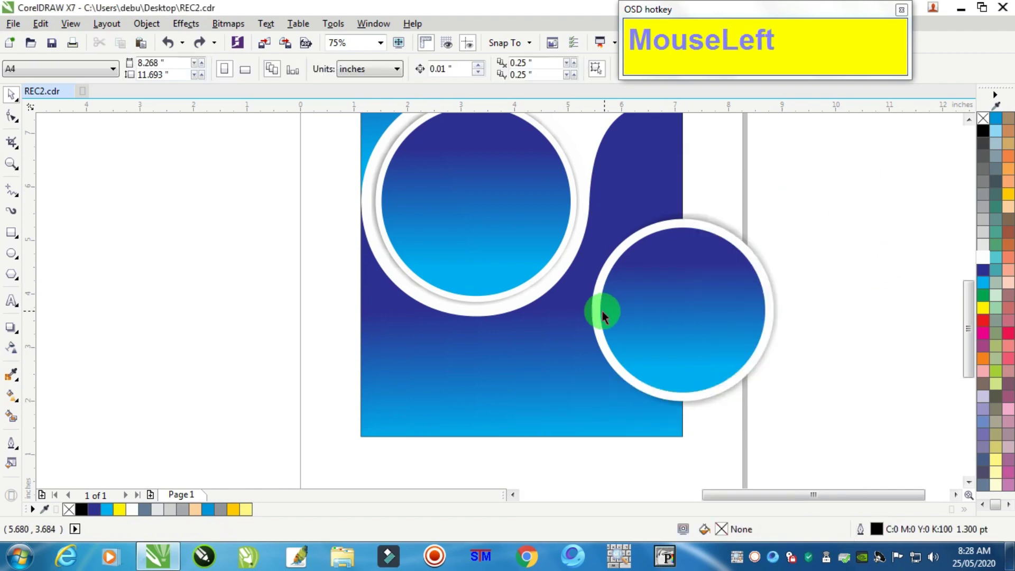
pyautogui.scroll(2, 589, 299)
pyautogui.scroll(-2, 612, 296)
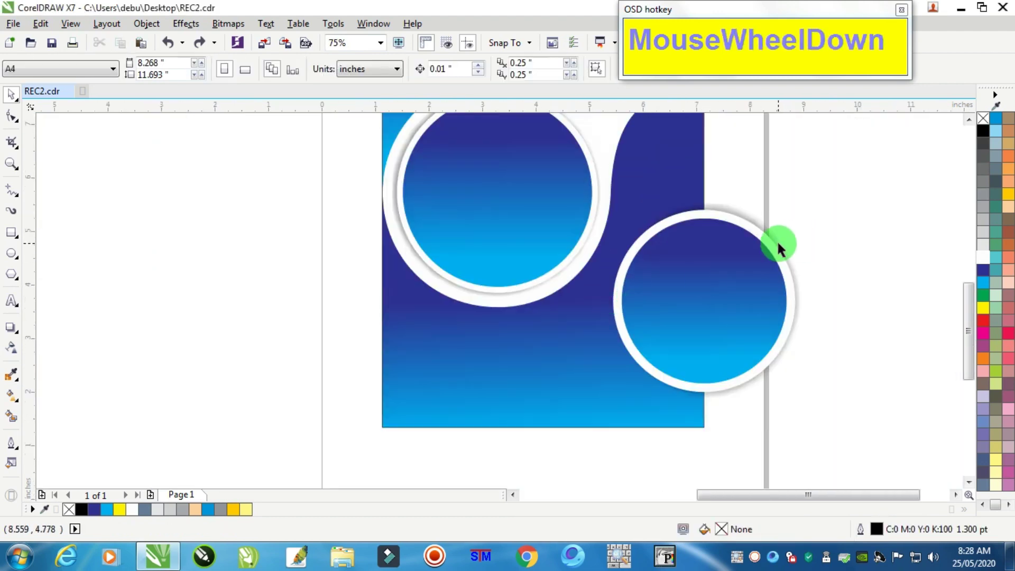
# - Move the small circle group slightly lower along the cover's right edge and ungroup it
pyautogui.moveTo(777, 243); pyautogui.dragTo(759, 315)
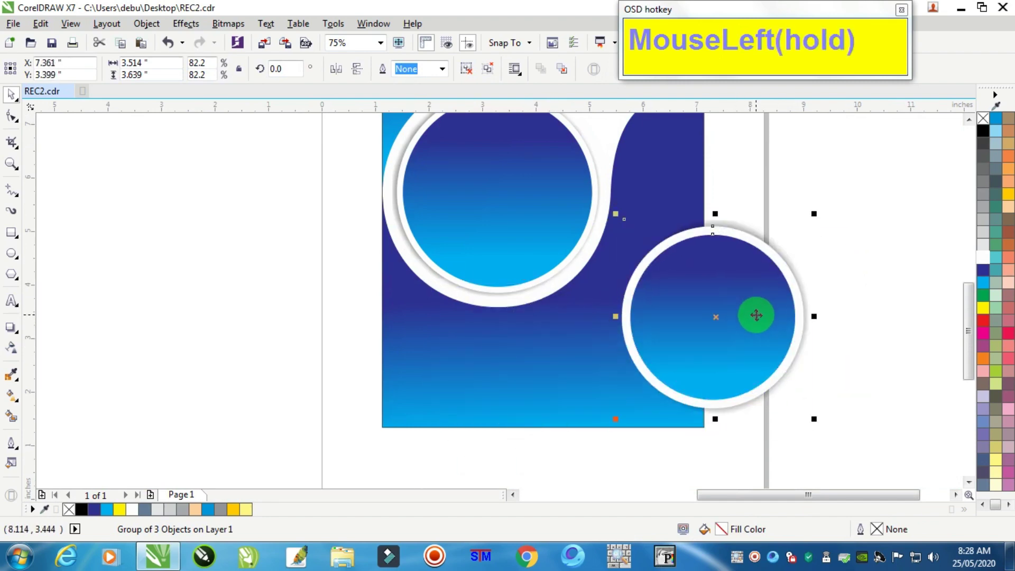
pyautogui.click(19, 405)
pyautogui.click(11, 329)
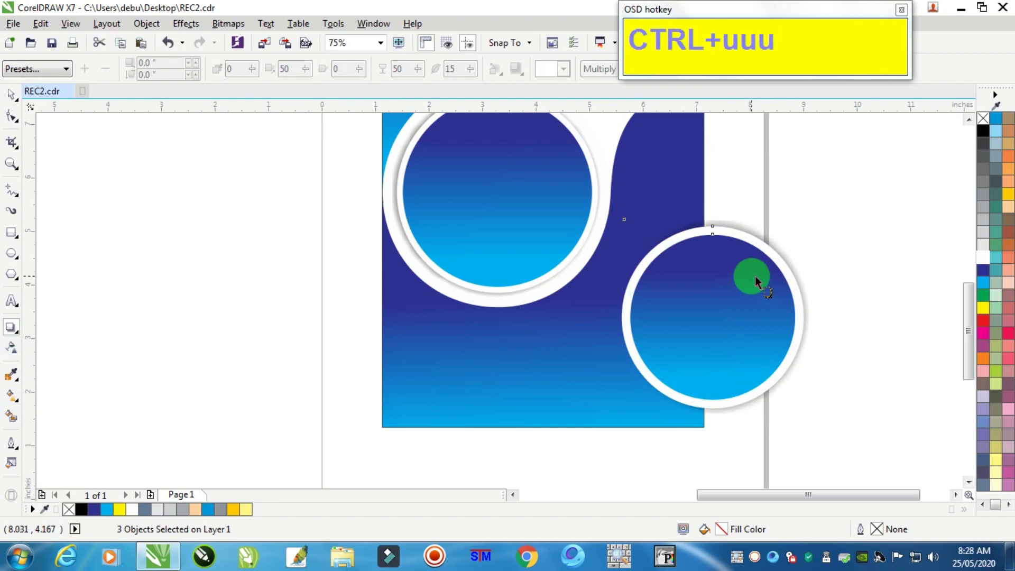
pyautogui.click(11, 94)
pyautogui.click(812, 263)
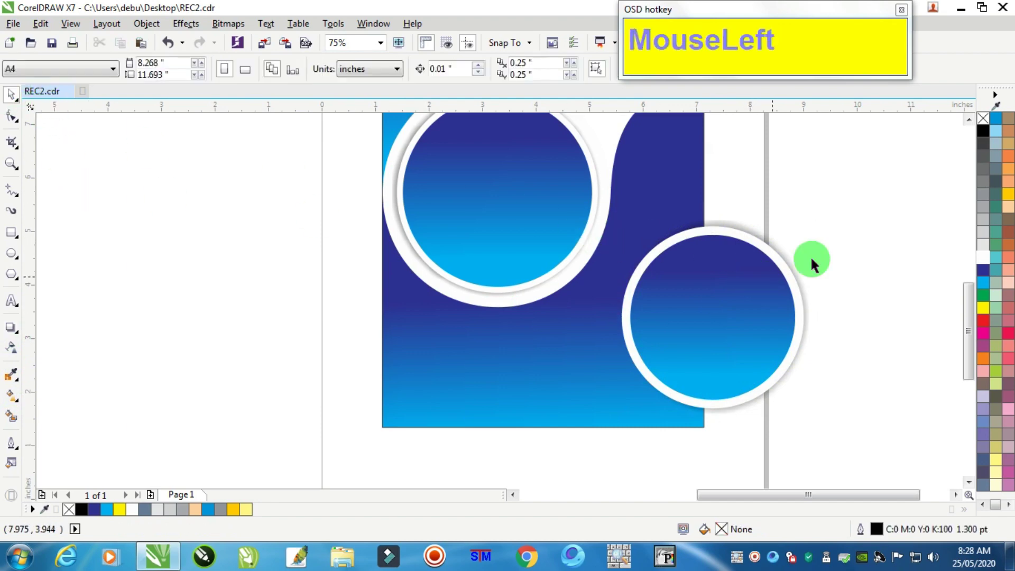
# - Extend the small white circle's drop shadow horizontally so it falls beyond the circle's left edge
pyautogui.moveTo(728, 308); pyautogui.dragTo(790, 295)
pyautogui.moveTo(798, 246); pyautogui.dragTo(751, 233)
pyautogui.click(12, 338)
pyautogui.moveTo(713, 317); pyautogui.dragTo(611, 322)
pyautogui.scroll(2, 626, 314)
pyautogui.scroll(-2, 533, 328)
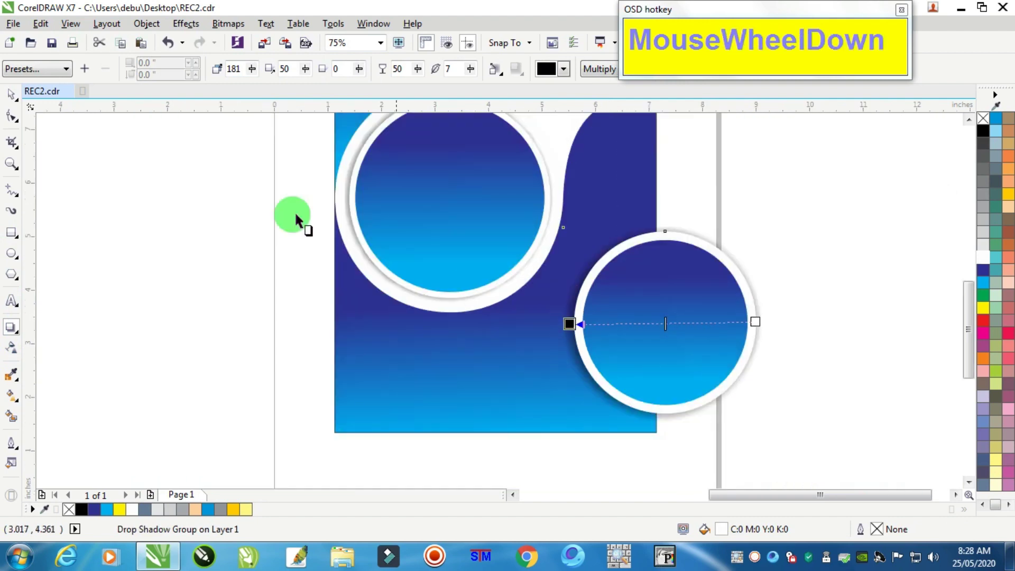
# - Scale the small circles and their shadow down to about 3.54 by 3.51 inches and shift them further onto the cover
pyautogui.click(845, 219)
pyautogui.moveTo(804, 200); pyautogui.dragTo(533, 430)
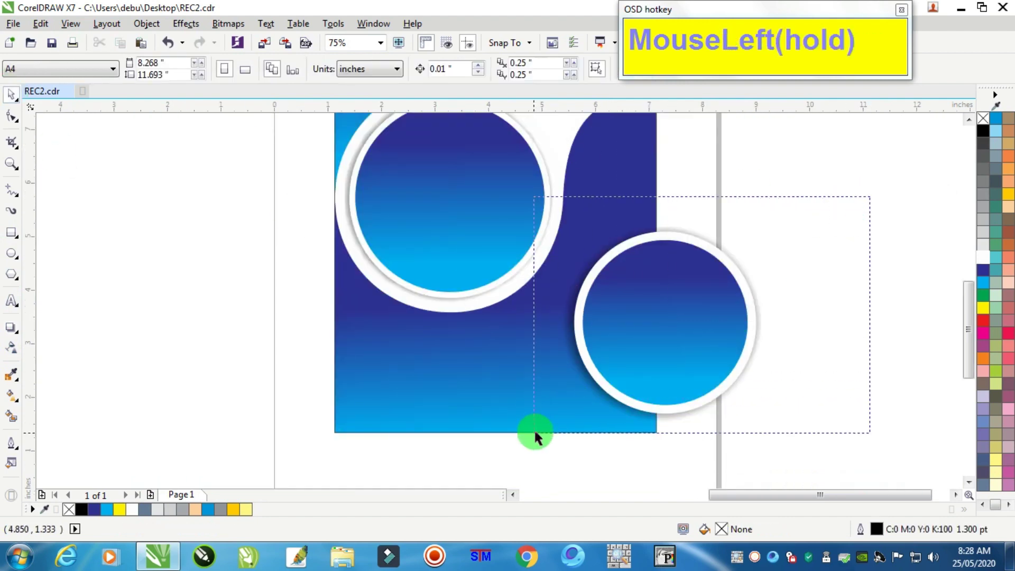
pyautogui.moveTo(765, 426); pyautogui.dragTo(758, 418)
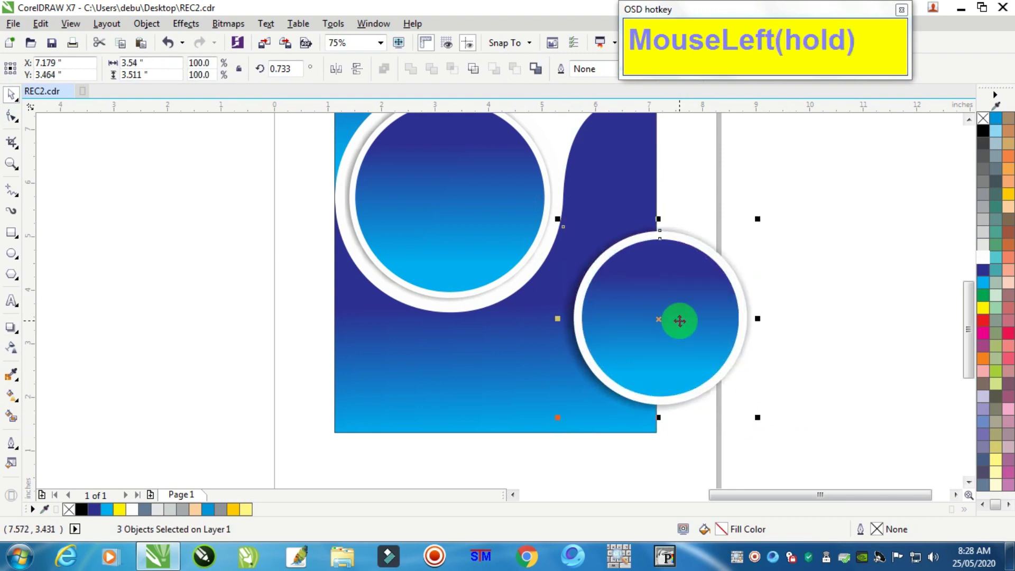
pyautogui.moveTo(680, 319)
pyautogui.mouseDown()
pyautogui.moveTo(662, 328)
pyautogui.moveTo(670, 317)
pyautogui.mouseUp()
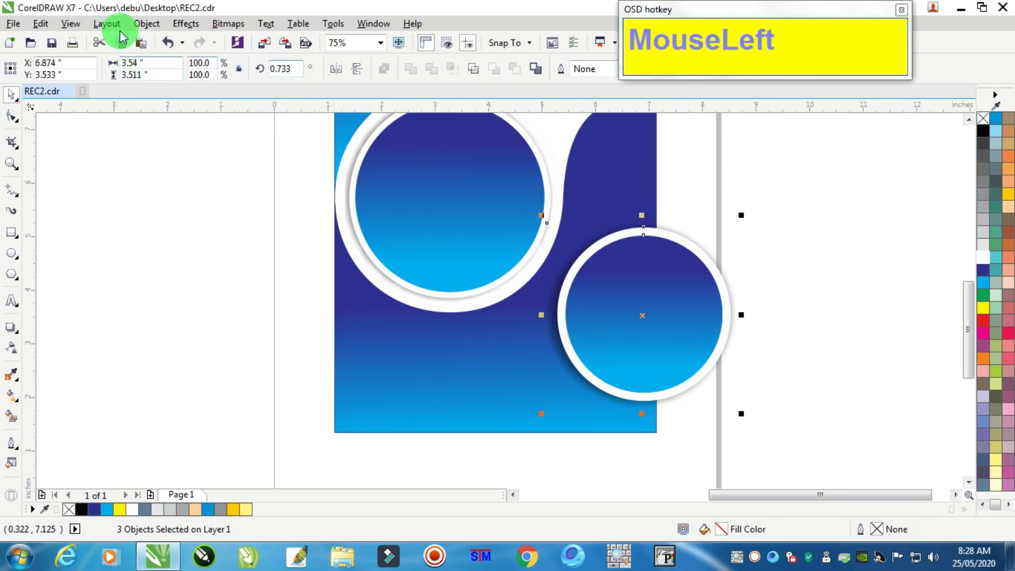
# - PowerClip the small circles and their shadow inside the lower gradient shape
pyautogui.click(149, 23)
pyautogui.moveTo(190, 154)
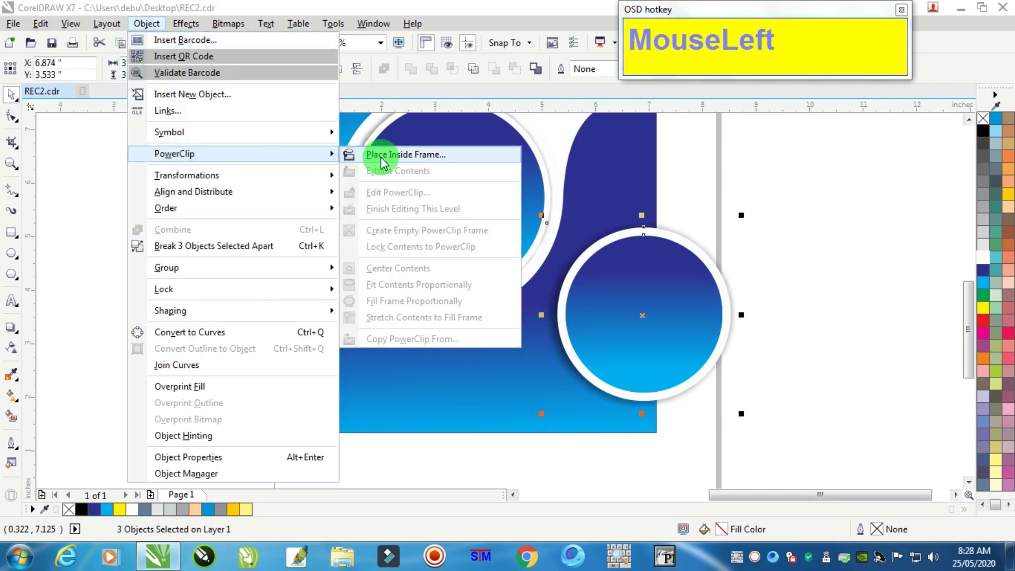
pyautogui.click(371, 154)
pyautogui.click(422, 389)
pyautogui.scroll(-4, 260, 285)
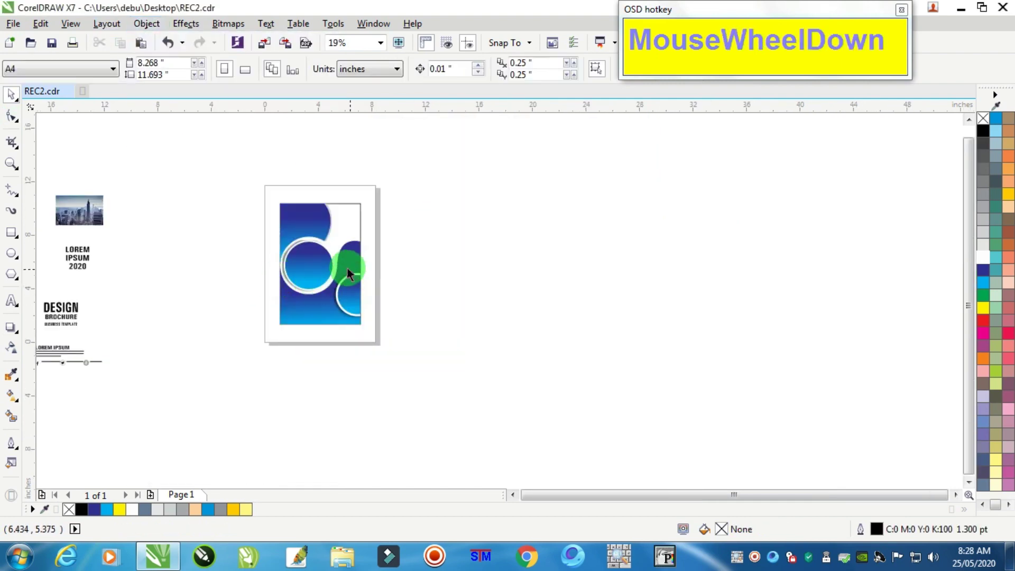
pyautogui.scroll(1, 290, 255)
pyautogui.scroll(3, 311, 250)
pyautogui.scroll(-3, 416, 247)
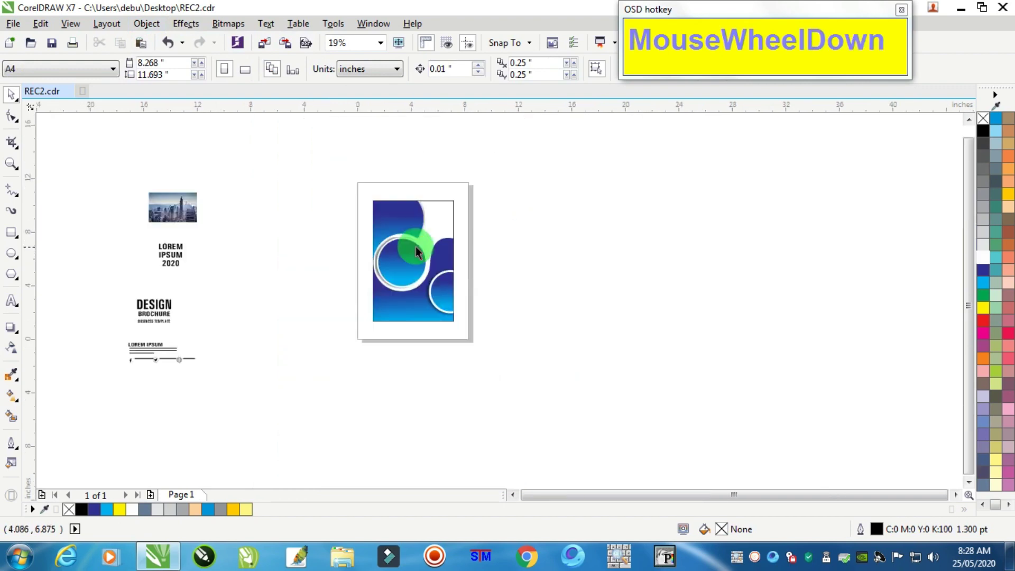
# - Fill the grey crescent along the upper gradient shape's curved edge with 10% Black
pyautogui.scroll(2, 418, 204)
pyautogui.scroll(3, 418, 204)
pyautogui.click(429, 205)
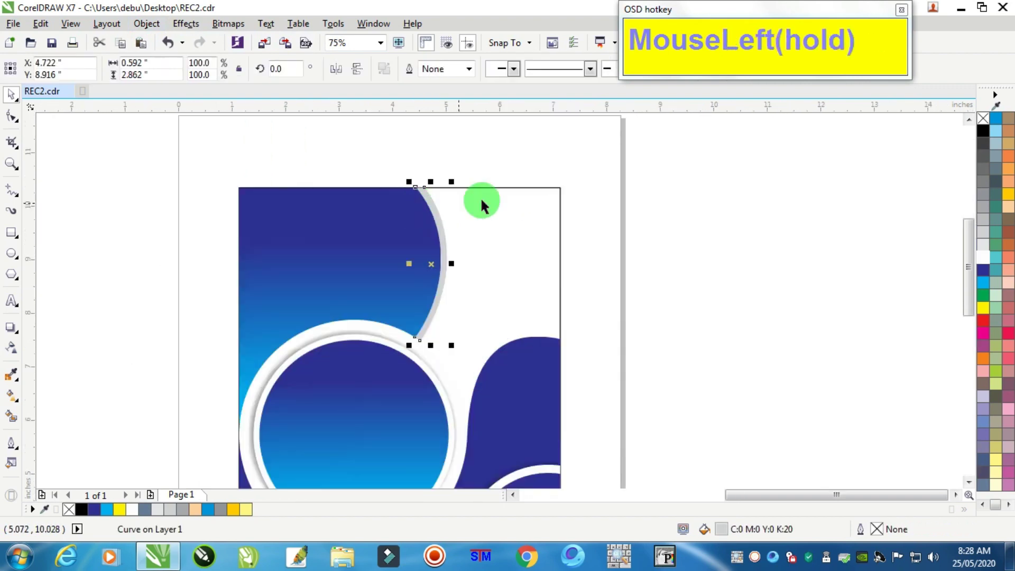
pyautogui.click(982, 247)
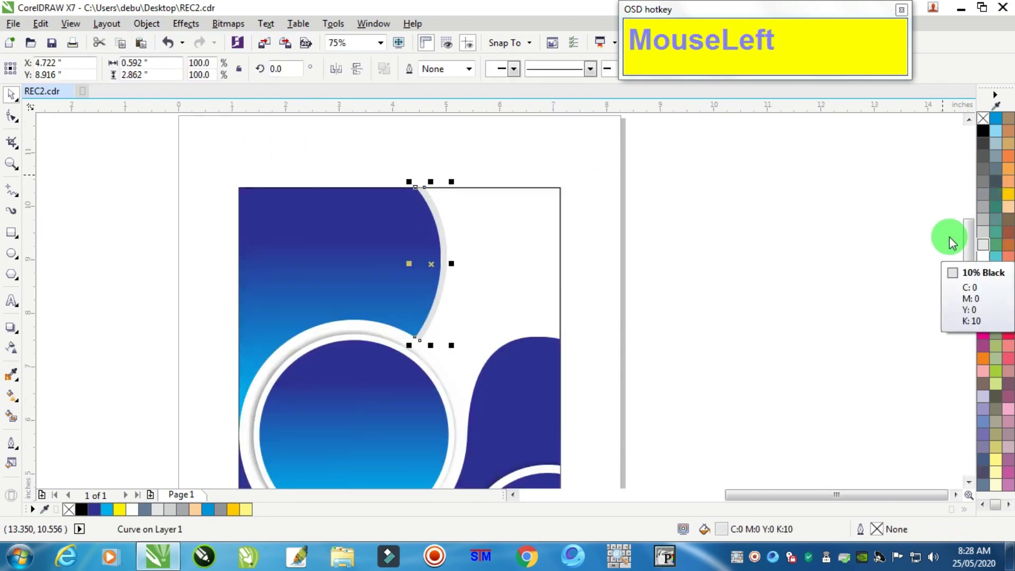
pyautogui.click(507, 247)
pyautogui.scroll(1, 417, 287)
pyautogui.scroll(-3, 417, 287)
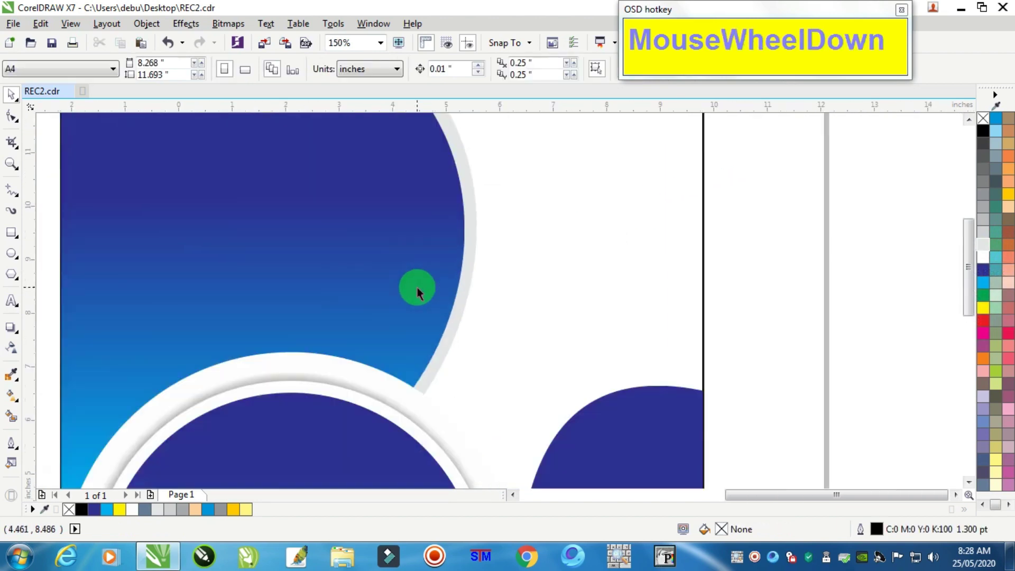
pyautogui.scroll(1, 423, 265)
pyautogui.scroll(1, 423, 262)
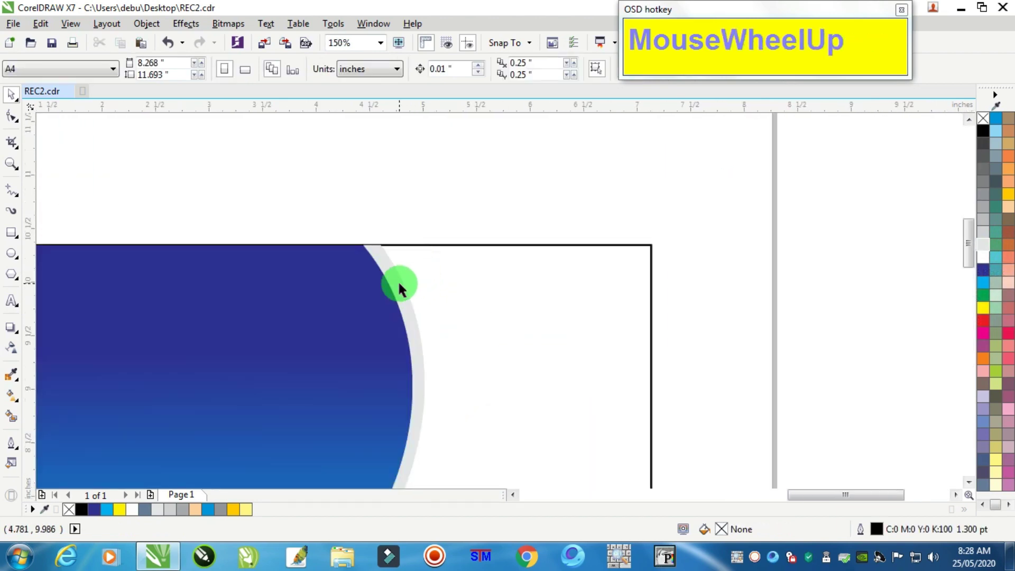
pyautogui.scroll(-3, 399, 281)
pyautogui.scroll(1, 349, 336)
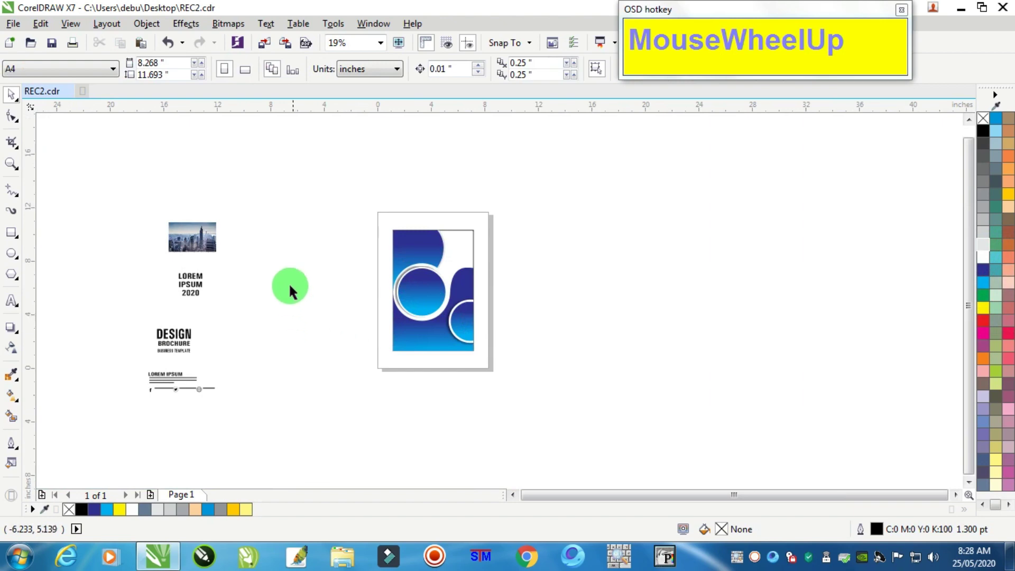
# - Enlarge the city skyline picture to about 7.74 by 4.84 inches and PowerClip it inside the upper gradient shape
pyautogui.click(209, 229)
pyautogui.moveTo(218, 254); pyautogui.dragTo(277, 292)
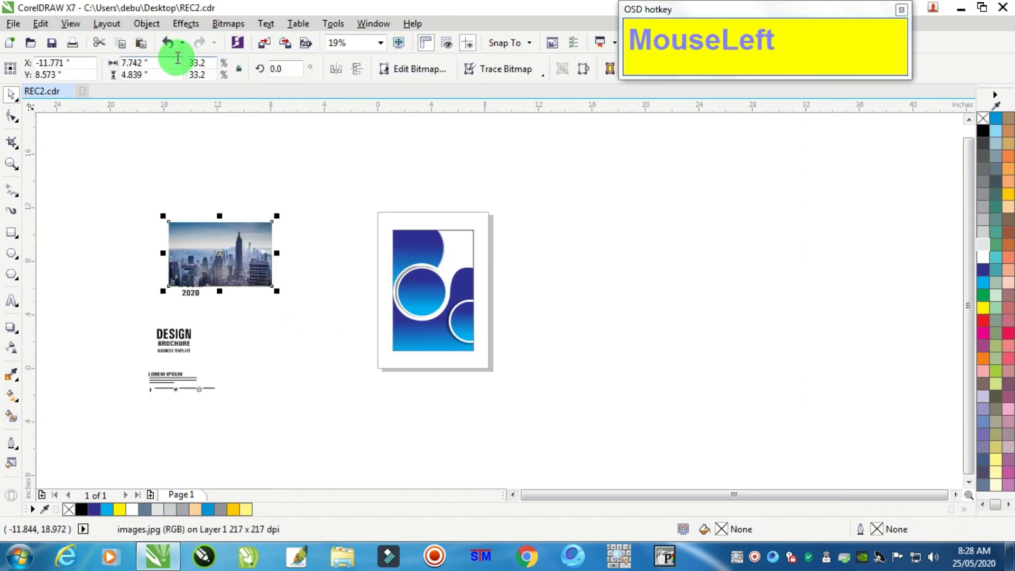
pyautogui.click(146, 24)
pyautogui.moveTo(317, 153)
pyautogui.click(394, 154)
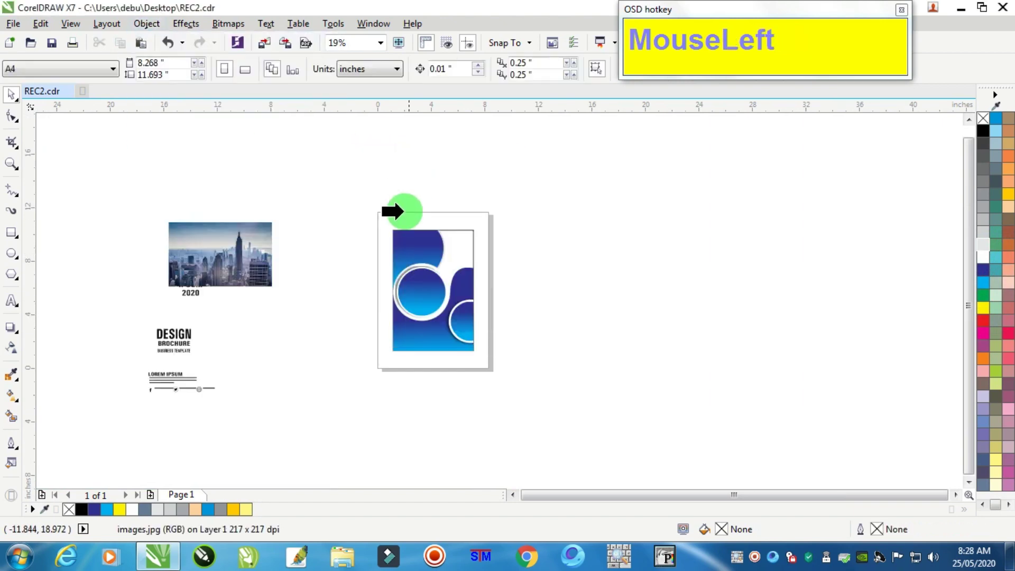
pyautogui.click(424, 245)
# - Narrow the skyline picture inside its PowerClip to about 4.17 by 4.84 inches around the upper curved shape
pyautogui.scroll(2, 424, 247)
pyautogui.keyDown('ctrl'); pyautogui.click(426, 246); pyautogui.keyUp('ctrl')
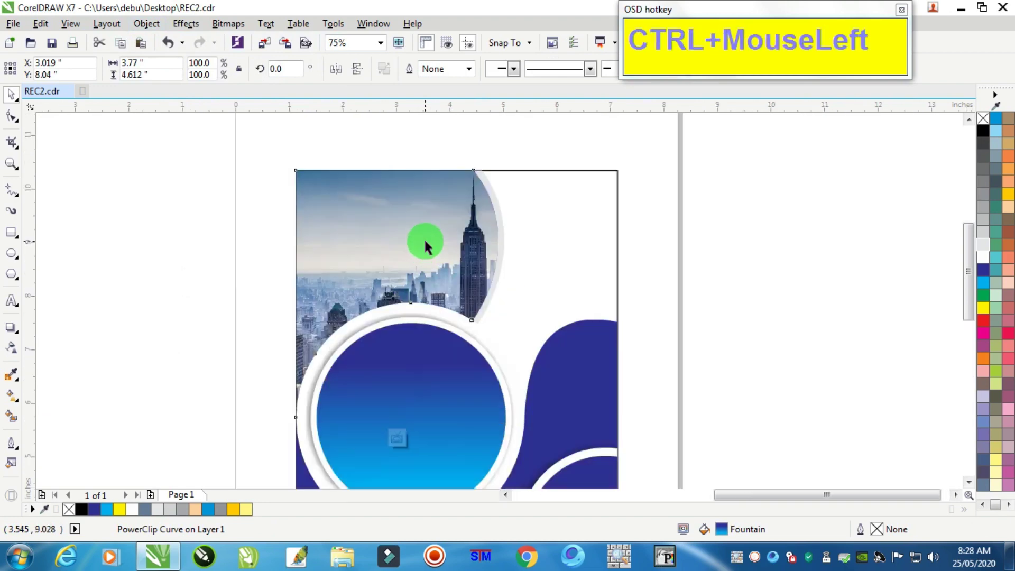
pyautogui.click(597, 339)
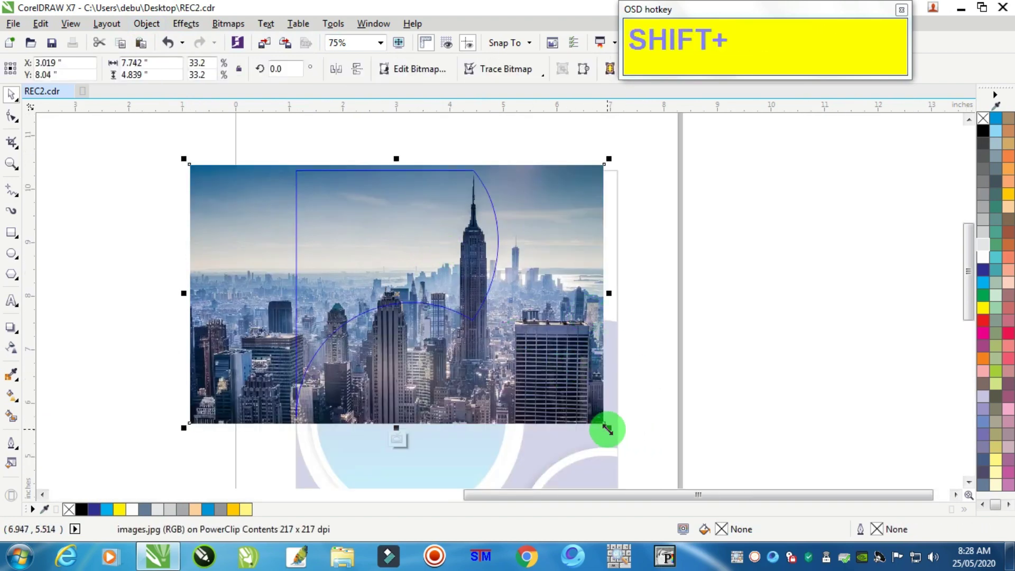
pyautogui.moveTo(609, 293); pyautogui.dragTo(499, 290)
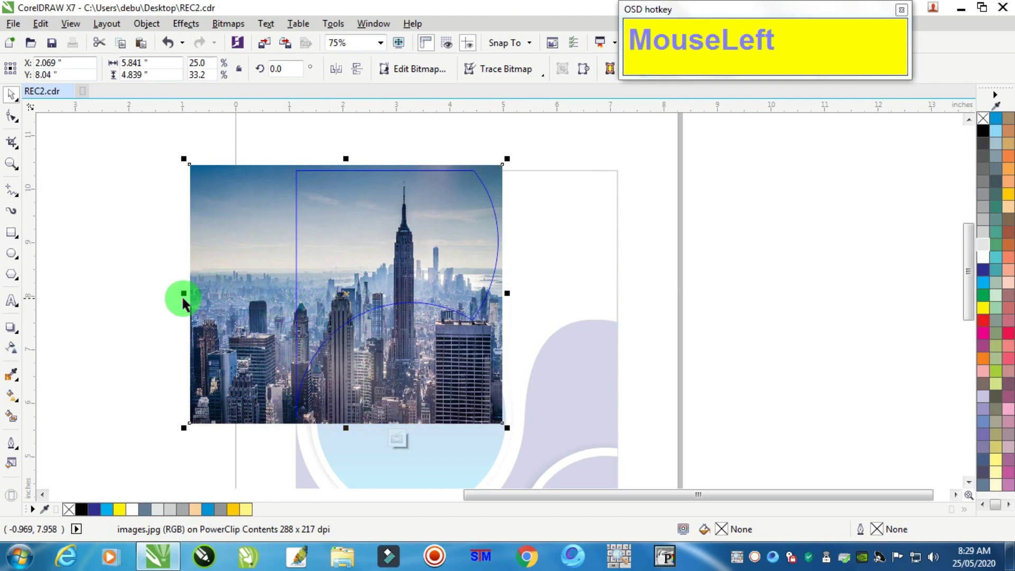
pyautogui.moveTo(185, 296); pyautogui.dragTo(277, 300)
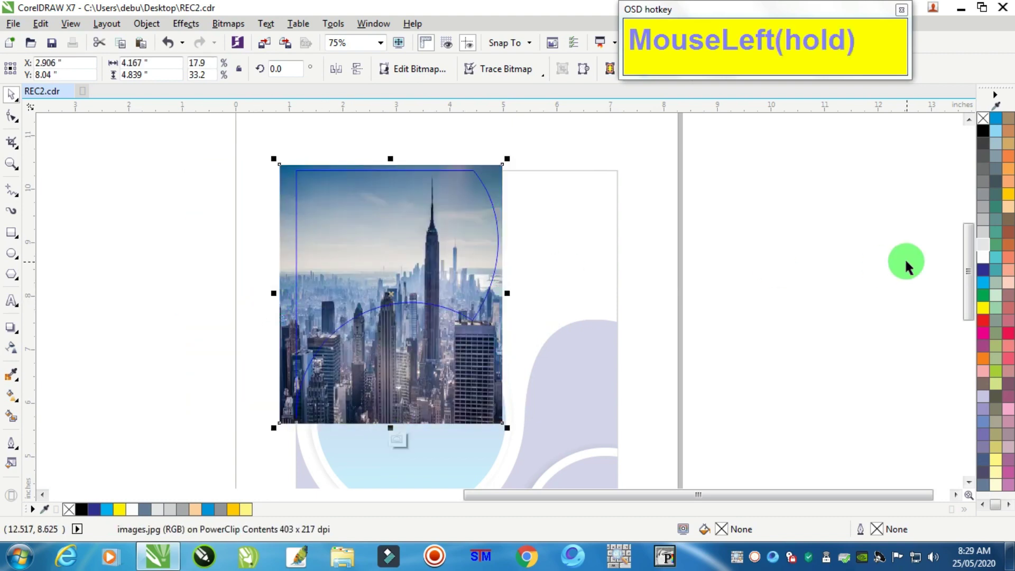
pyautogui.keyDown('ctrl'); pyautogui.click(826, 265); pyautogui.keyUp('ctrl')
pyautogui.click(825, 263)
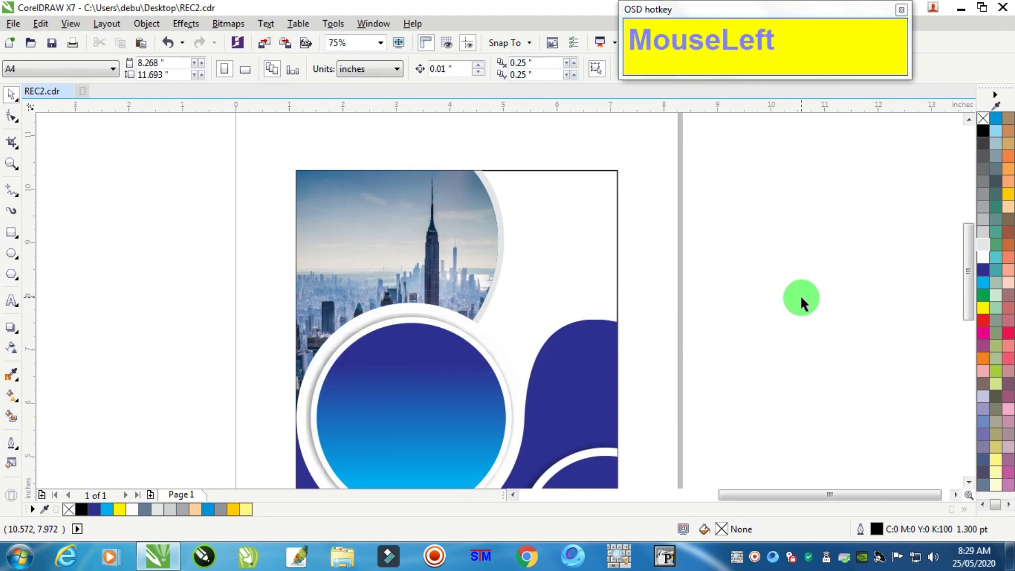
# - Shift the skyline picture slightly upward inside its PowerClip frame
pyautogui.keyDown('ctrl'); pyautogui.click(473, 256); pyautogui.keyUp('ctrl')
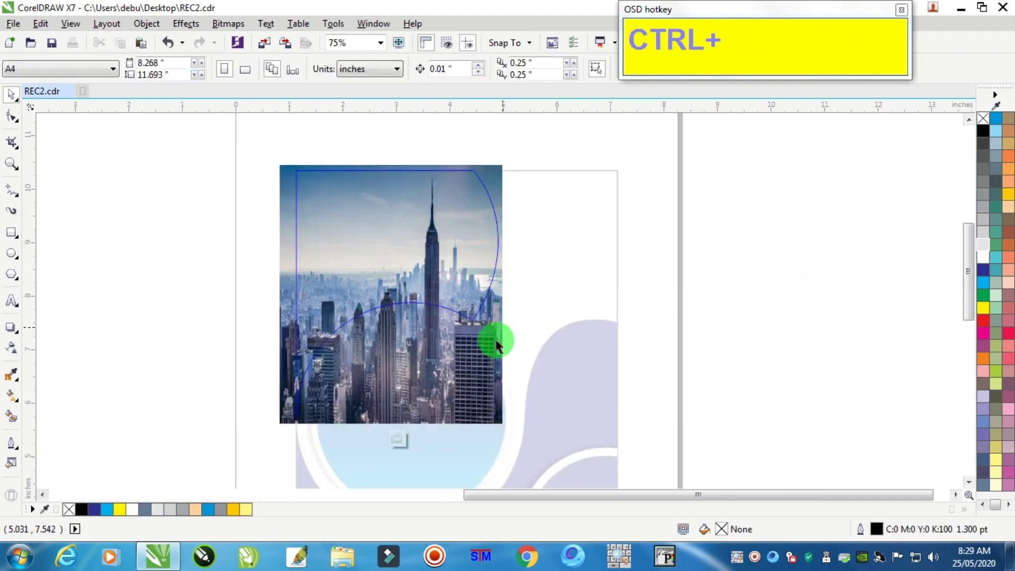
pyautogui.click(436, 402)
pyautogui.moveTo(436, 401); pyautogui.dragTo(411, 389)
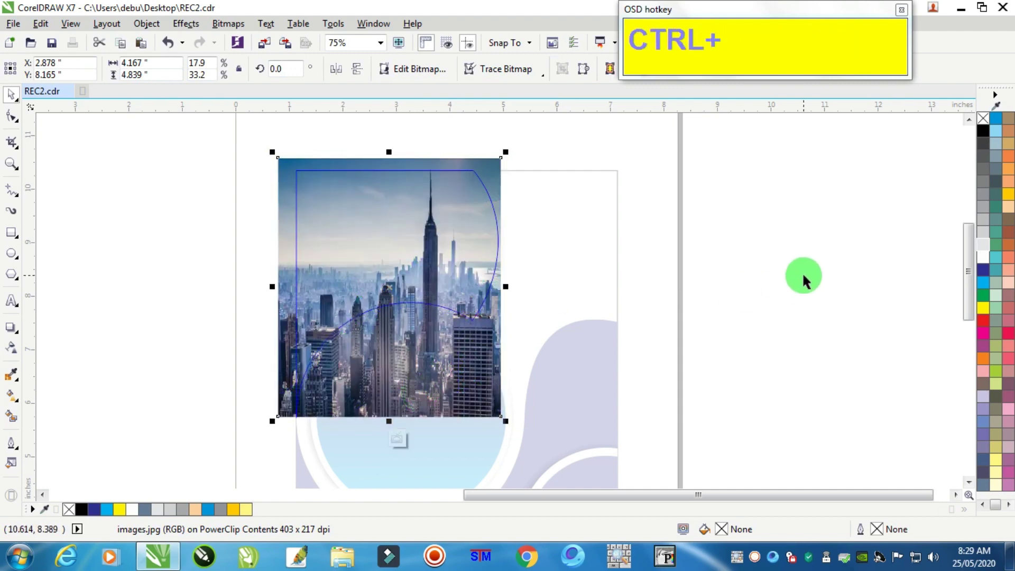
pyautogui.keyDown('ctrl'); pyautogui.click(802, 272); pyautogui.keyUp('ctrl')
pyautogui.click(802, 272)
pyautogui.scroll(-2, 803, 284)
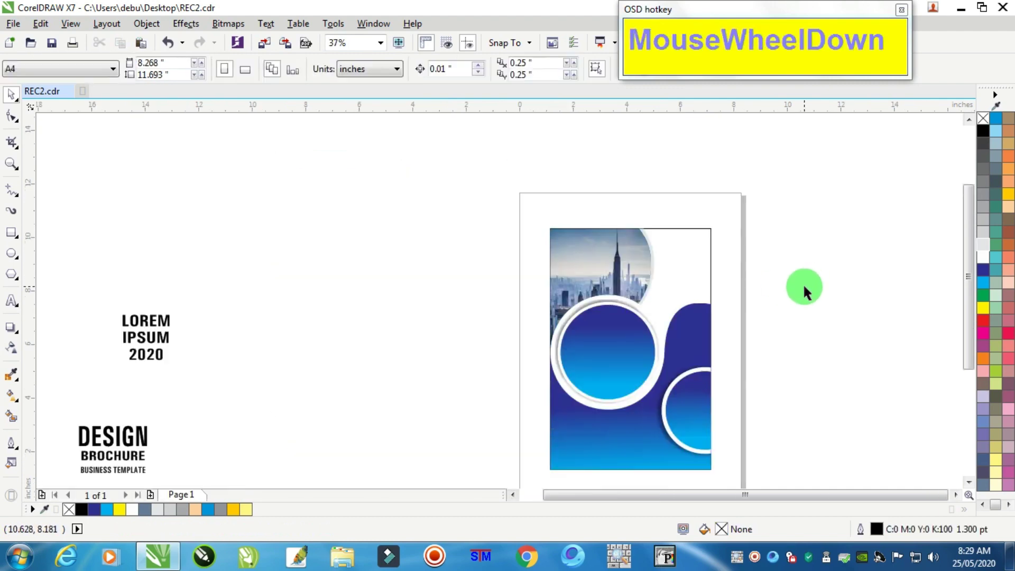
# - Move the LOREM IPSUM 2020 text onto the white area beside the skyline picture
pyautogui.scroll(-1, 803, 283)
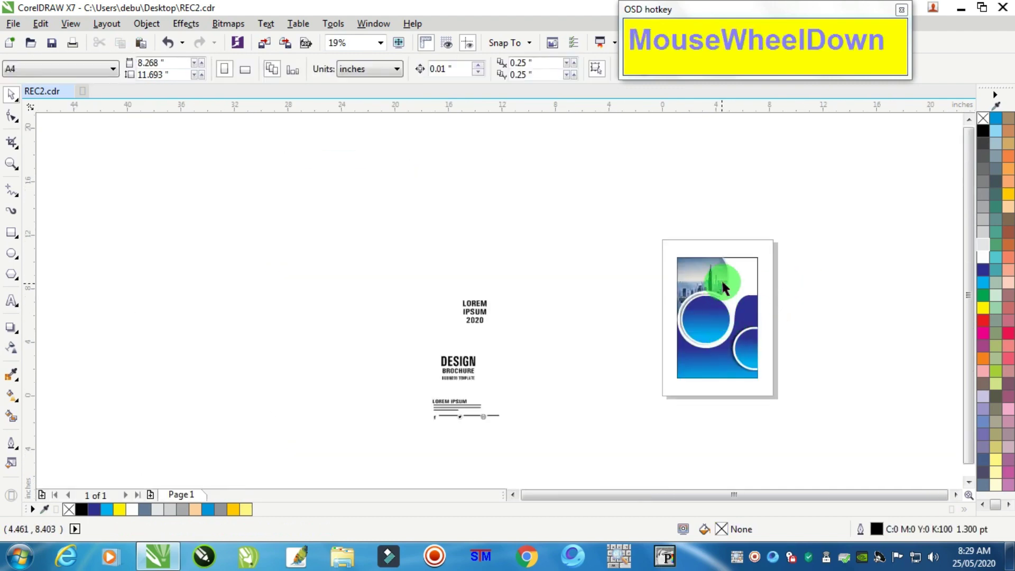
pyautogui.scroll(1, 723, 277)
pyautogui.scroll(1, 724, 282)
pyautogui.scroll(-1, 723, 281)
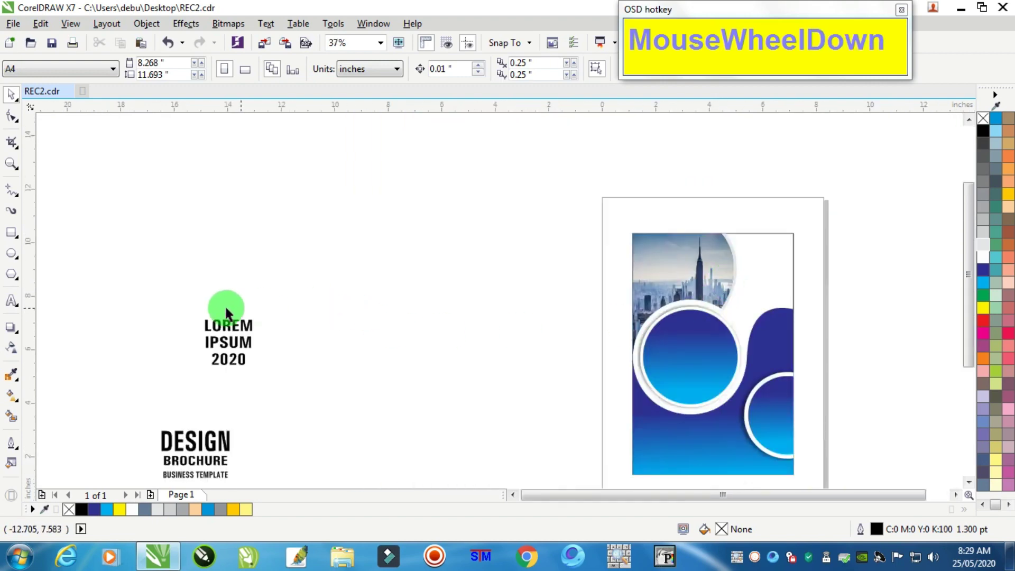
pyautogui.moveTo(154, 285); pyautogui.dragTo(304, 383)
pyautogui.moveTo(226, 347); pyautogui.dragTo(764, 264)
pyautogui.scroll(2, 772, 272)
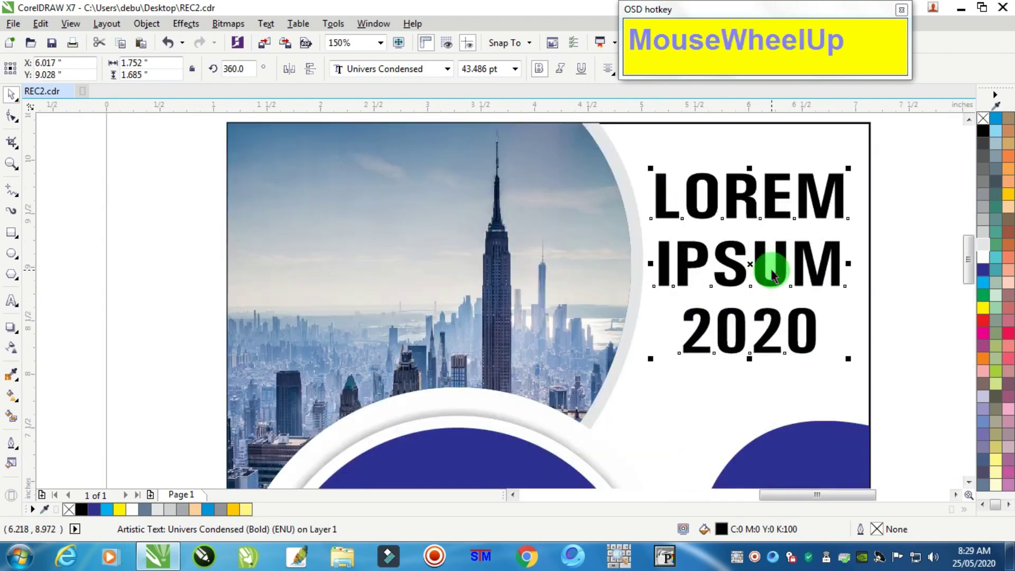
# - Set the fill of the LOREM IPSUM 2020 text to C100 M100 Y100 K100
pyautogui.doubleClick(722, 529)
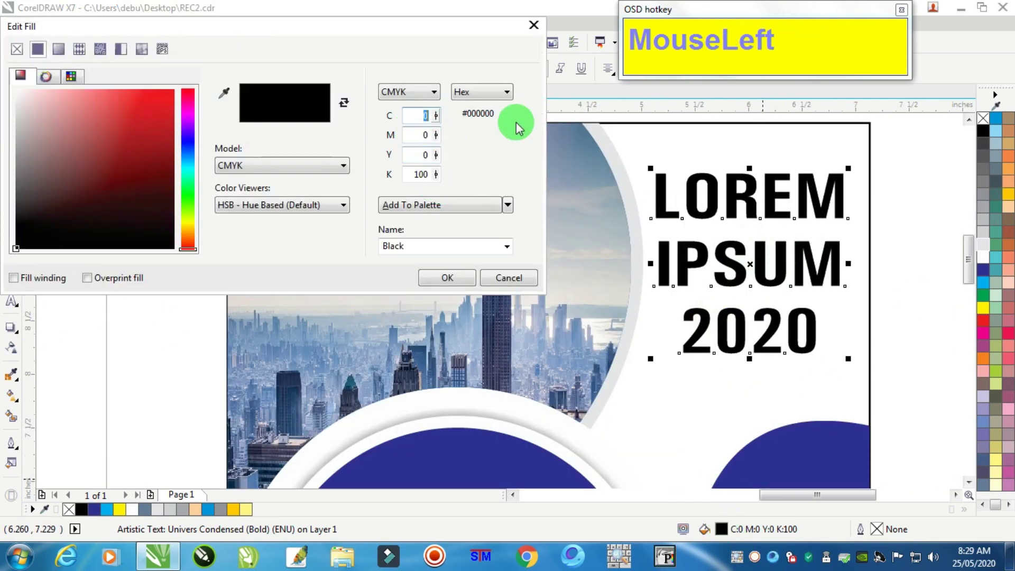
pyautogui.write('100')
pyautogui.press('Tab')
pyautogui.write('1')
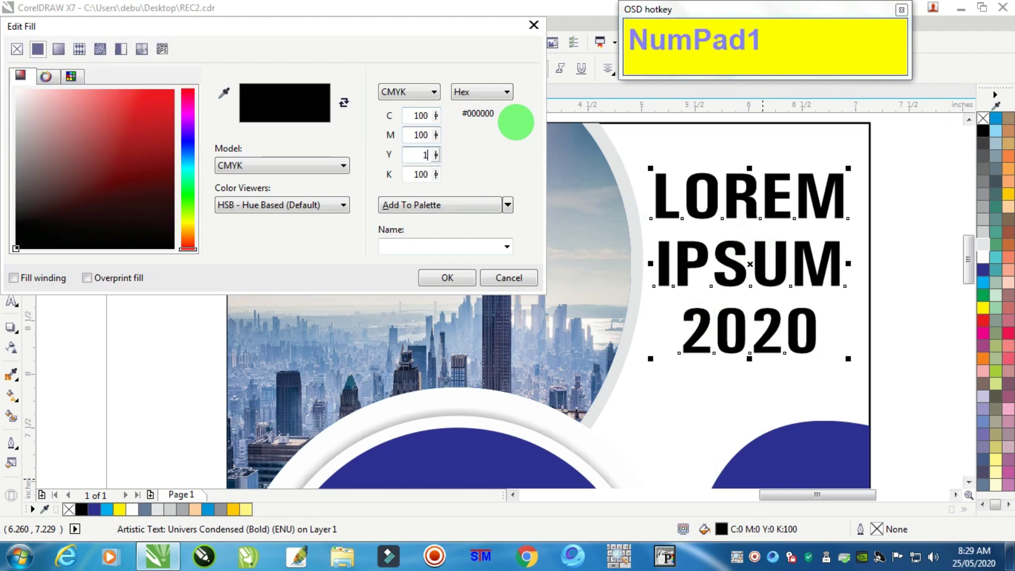
pyautogui.write('00')
pyautogui.press('Tab')
pyautogui.press('Return')
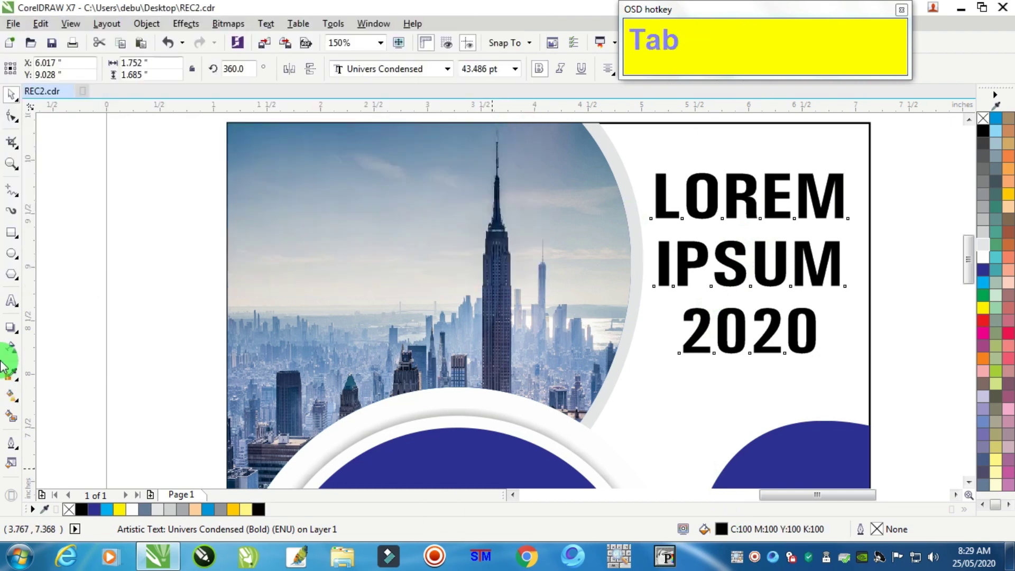
# - Recolour only the 2020 line of the text to blue, C100 M20 Y0 K0
pyautogui.click(11, 299)
pyautogui.moveTo(680, 318); pyautogui.dragTo(880, 307)
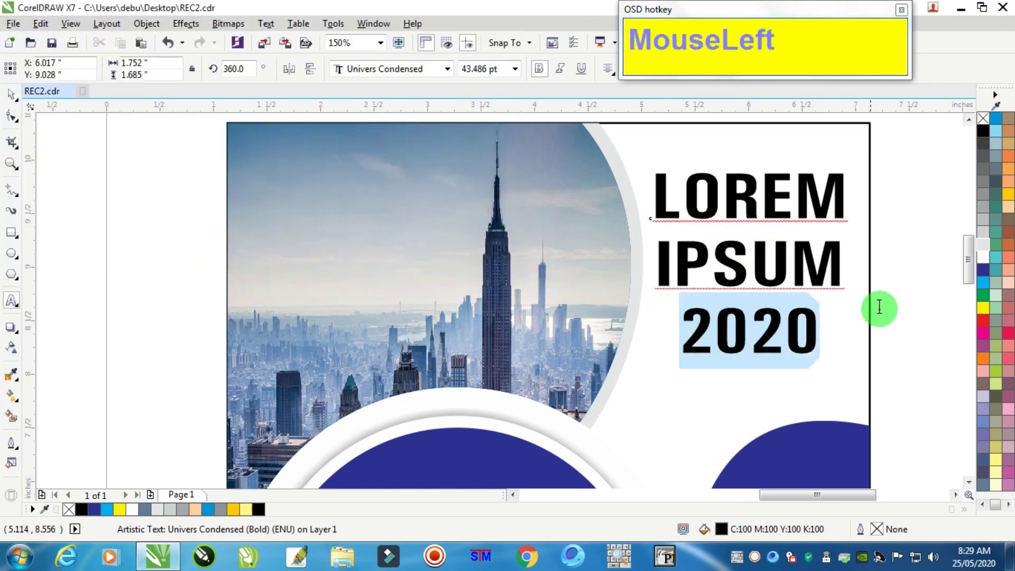
pyautogui.click(997, 118)
pyautogui.click(11, 94)
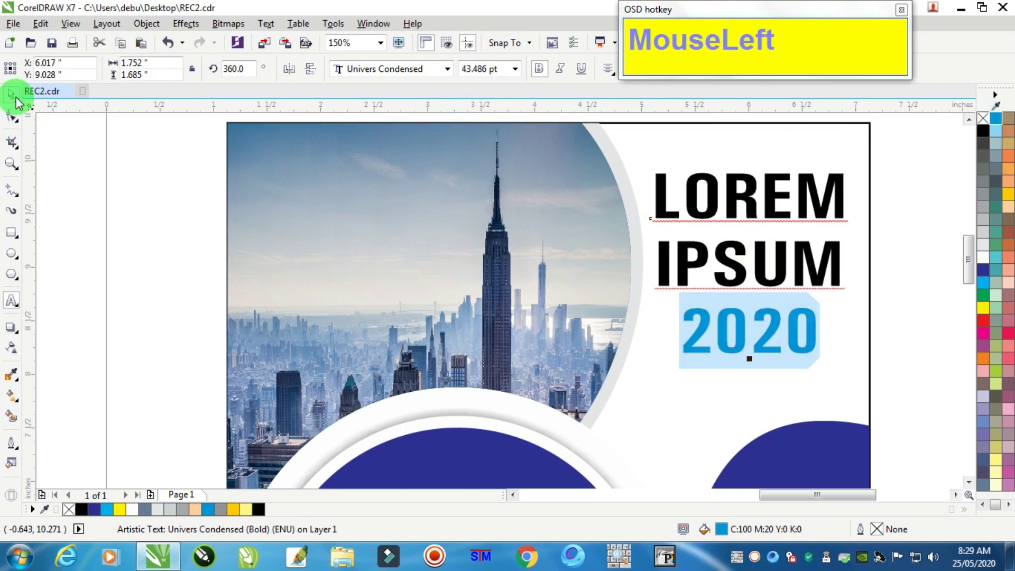
pyautogui.click(106, 169)
pyautogui.scroll(-2, 282, 259)
pyautogui.moveTo(690, 182); pyautogui.dragTo(386, 356)
pyautogui.hotkey('ctrl', 'z')
pyautogui.hotkey('ctrl', 'z')
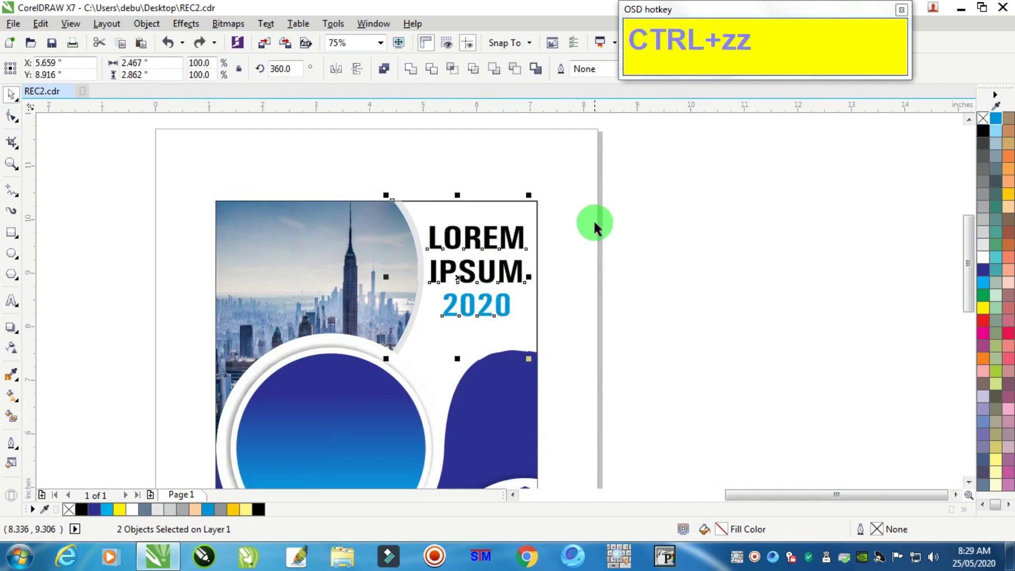
# - Nudge the LOREM IPSUM 2020 text slightly down within the white area
pyautogui.click(574, 211)
pyautogui.moveTo(393, 335); pyautogui.dragTo(385, 346)
pyautogui.press('Down')
pyautogui.press('Down')
pyautogui.press('Down')
pyautogui.press('Down')
pyautogui.press('Down')
pyautogui.press('Down')
pyautogui.press('Down')
pyautogui.press('Down')
pyautogui.press('Down')
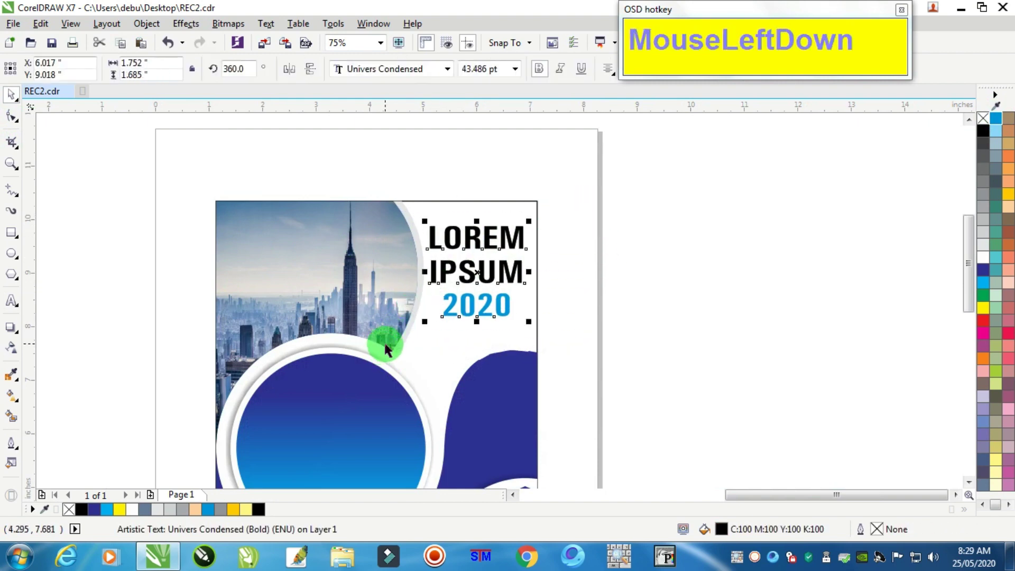
pyautogui.click(653, 272)
# - Fill the 6 by 9 inch cover rectangle with white and remove its outline
pyautogui.scroll(1, 421, 191)
pyautogui.moveTo(438, 220); pyautogui.dragTo(471, 183)
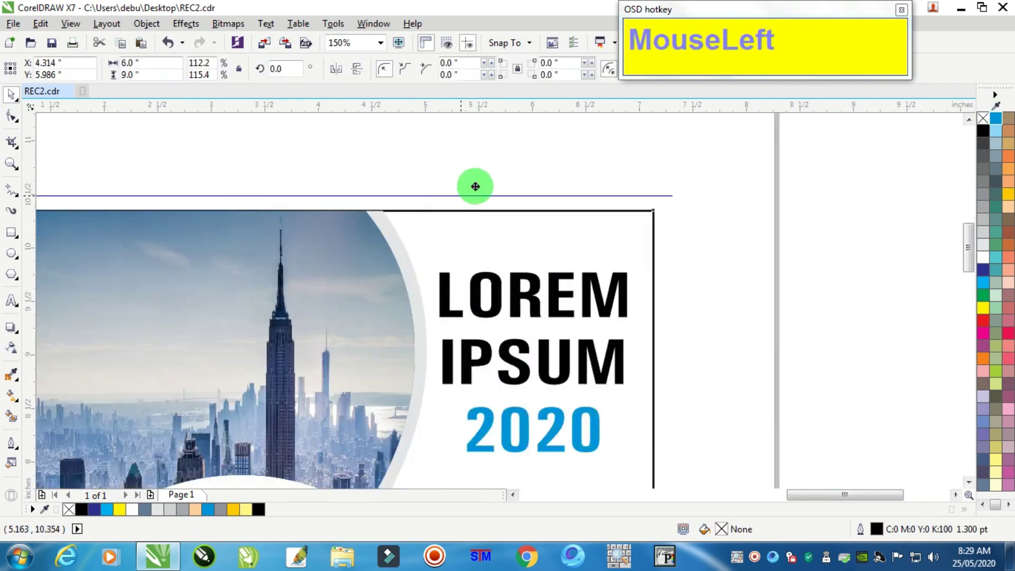
pyautogui.hotkey('ctrl', 'z')
pyautogui.scroll(-1, 517, 222)
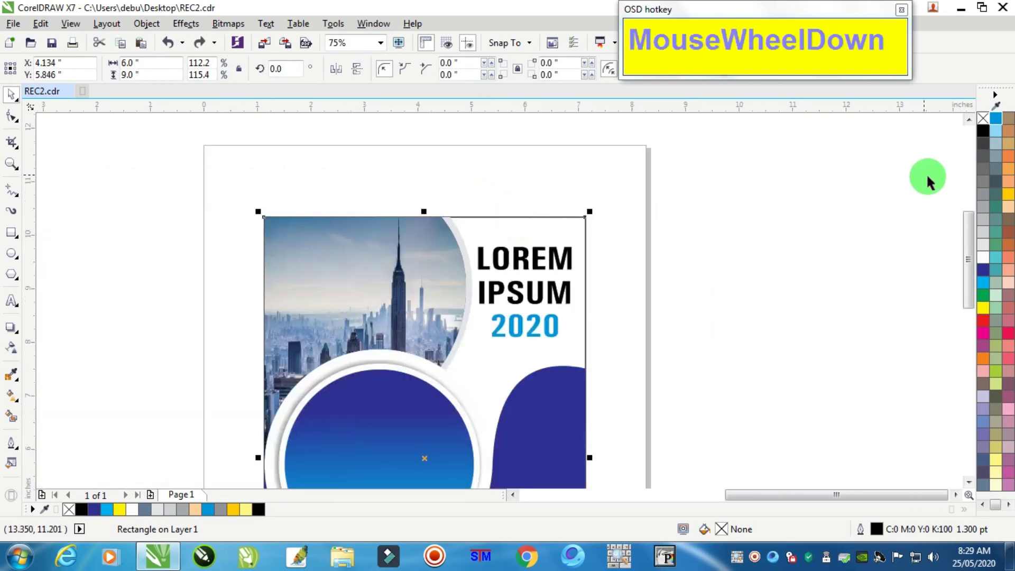
pyautogui.click(982, 257)
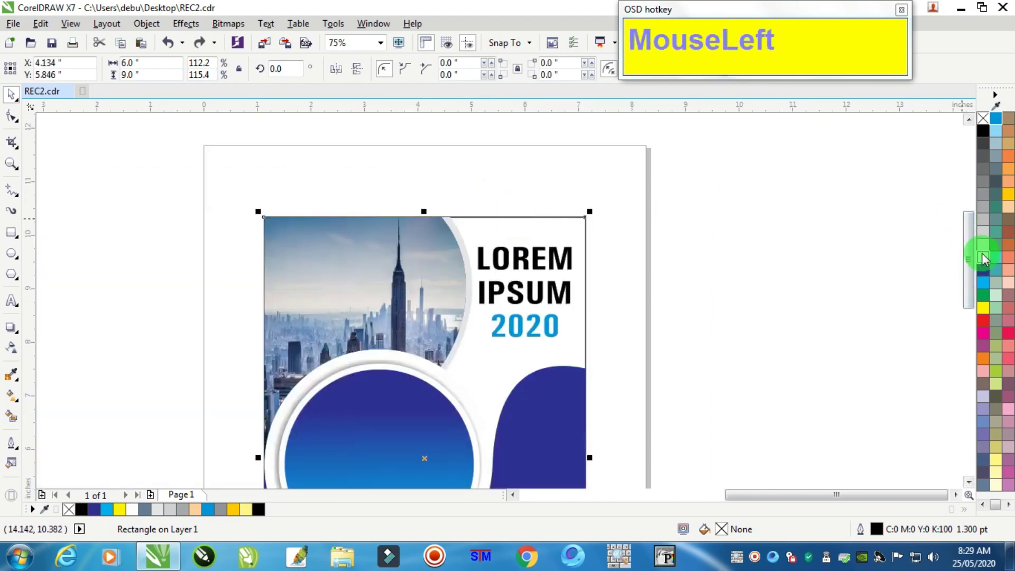
pyautogui.rightClick(982, 116)
pyautogui.click(851, 210)
# - Send the white cover rectangle to the back, behind the LOREM IPSUM 2020 text
pyautogui.moveTo(574, 223); pyautogui.dragTo(630, 203)
pyautogui.hotkey('ctrl', 'z')
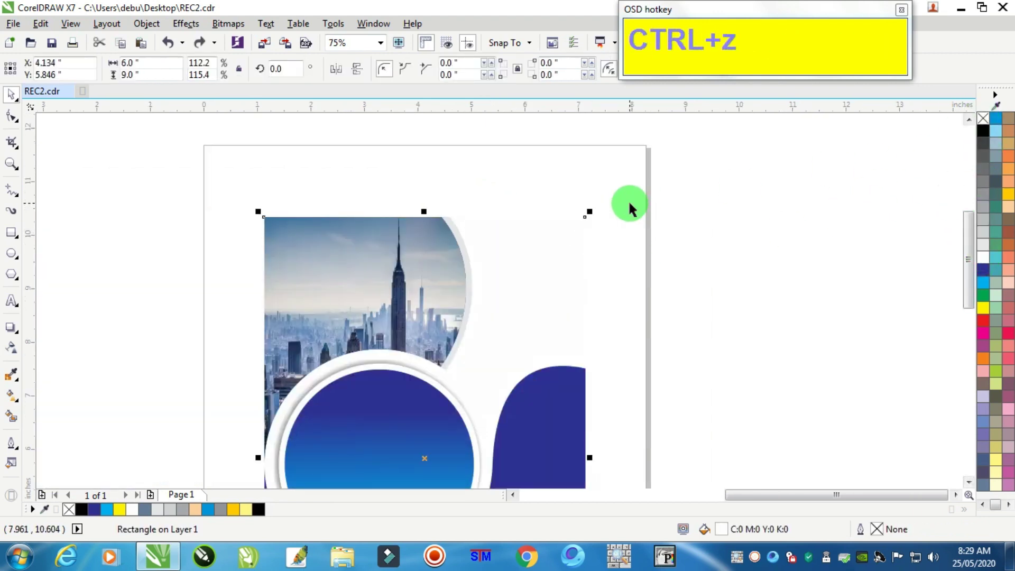
pyautogui.press('End')
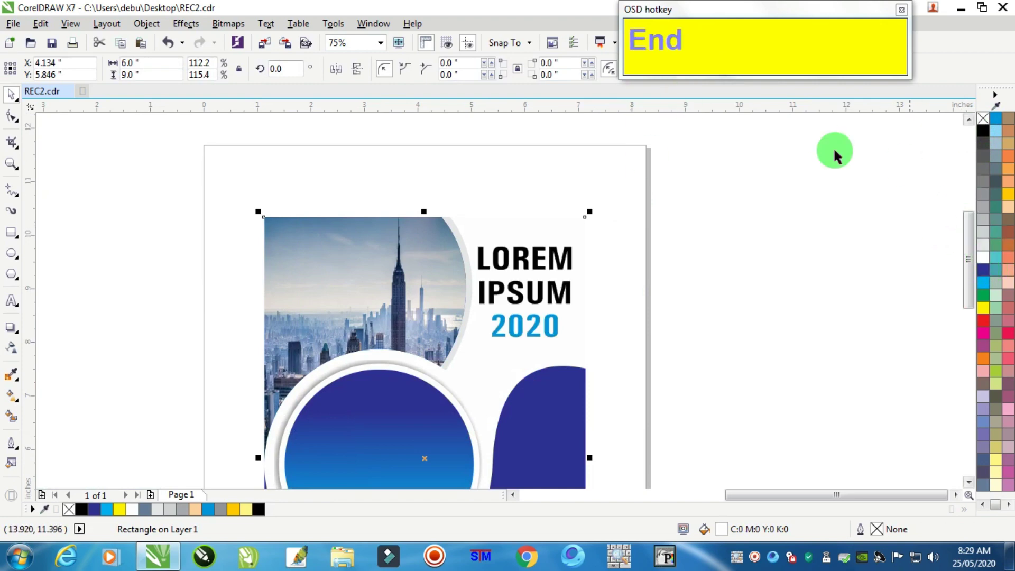
# - Add a page-sized rectangle behind the cover, filled with yellow C0 M20 Y100 K0 and without an outline
pyautogui.doubleClick(9, 232)
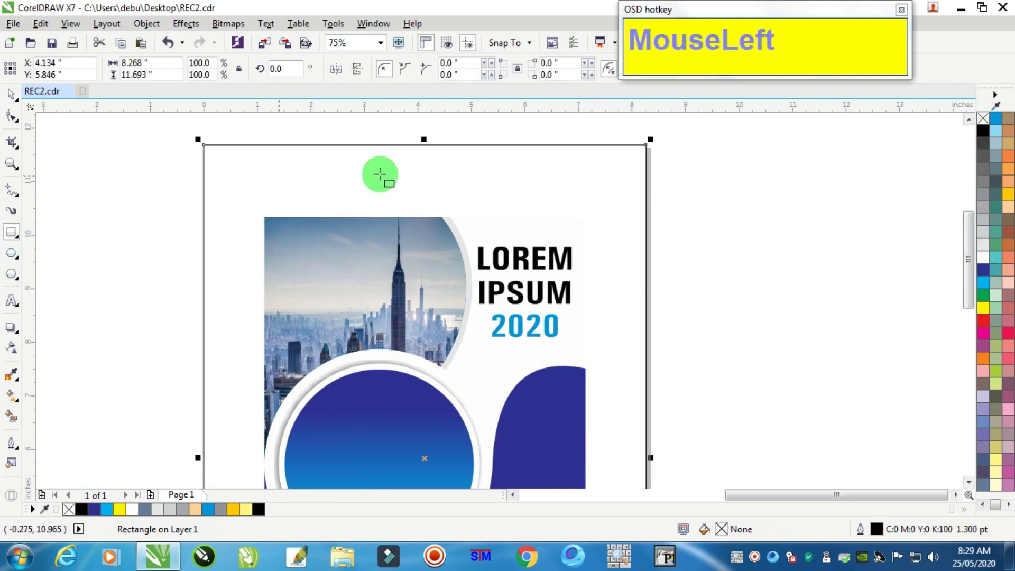
pyautogui.click(985, 219)
pyautogui.click(10, 93)
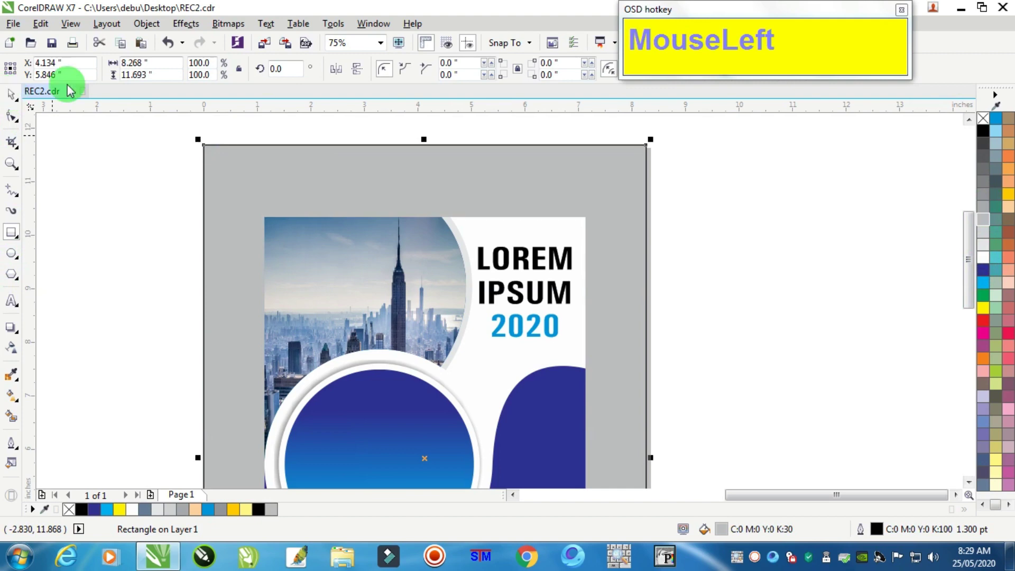
pyautogui.click(1008, 196)
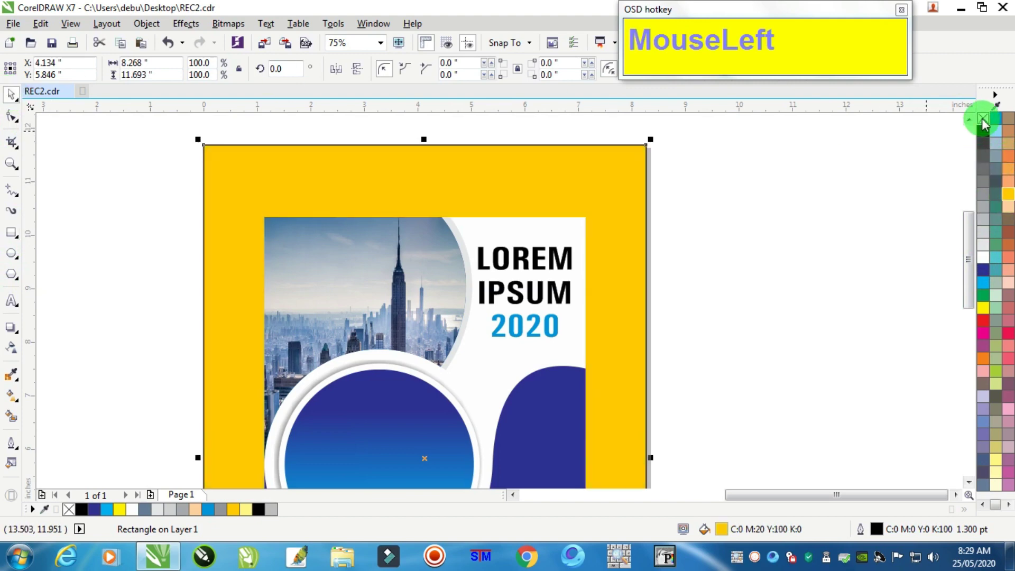
pyautogui.click(780, 209)
# - Move the DESIGN BROCHURE BUSINESS TEMPLATE text onto the large circle and bring it to the front
pyautogui.scroll(8, 460, 206)
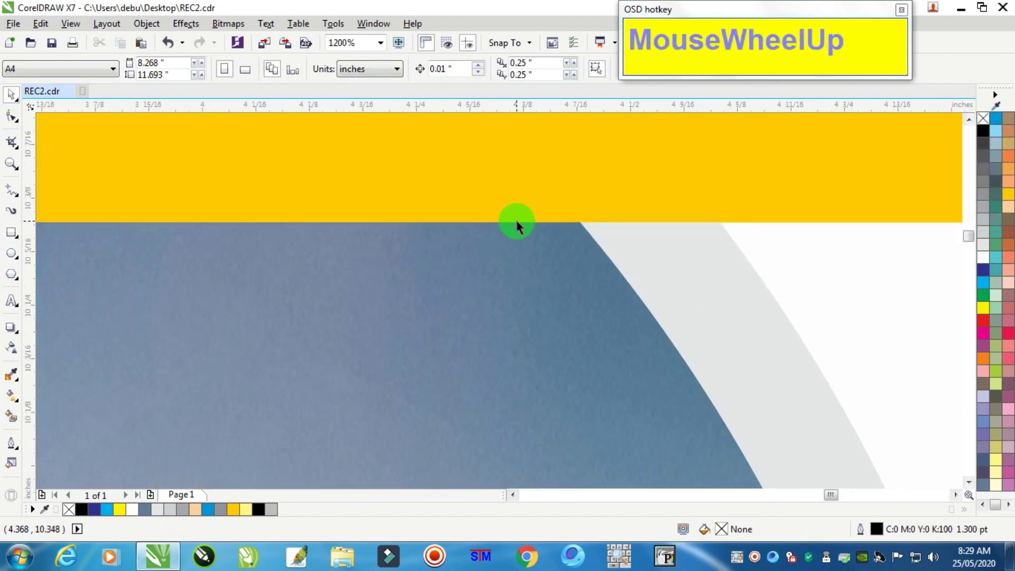
pyautogui.scroll(-15, 567, 233)
pyautogui.scroll(5, 577, 267)
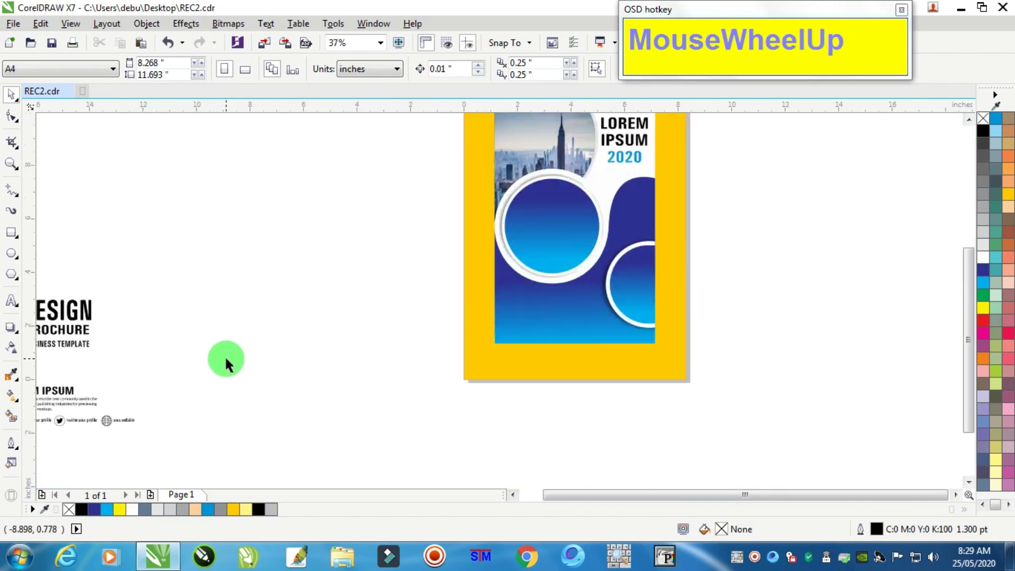
pyautogui.scroll(-2, 224, 317)
pyautogui.moveTo(222, 301); pyautogui.dragTo(377, 288)
pyautogui.scroll(2, 378, 289)
pyautogui.press('Home')
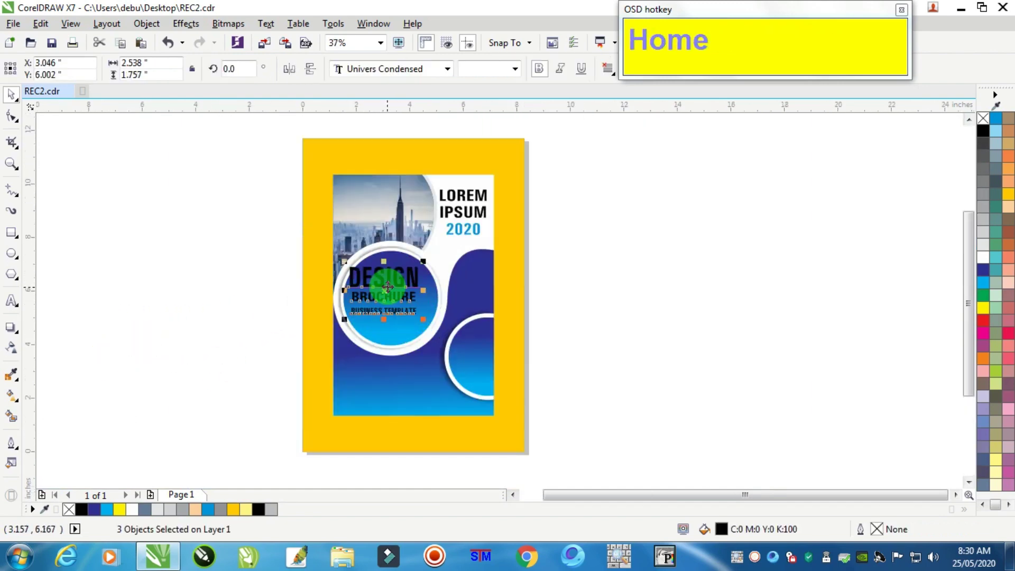
# - Fill the DESIGN BROCHURE BUSINESS TEMPLATE text with white and move it nearer the large circle's centre
pyautogui.click(990, 269)
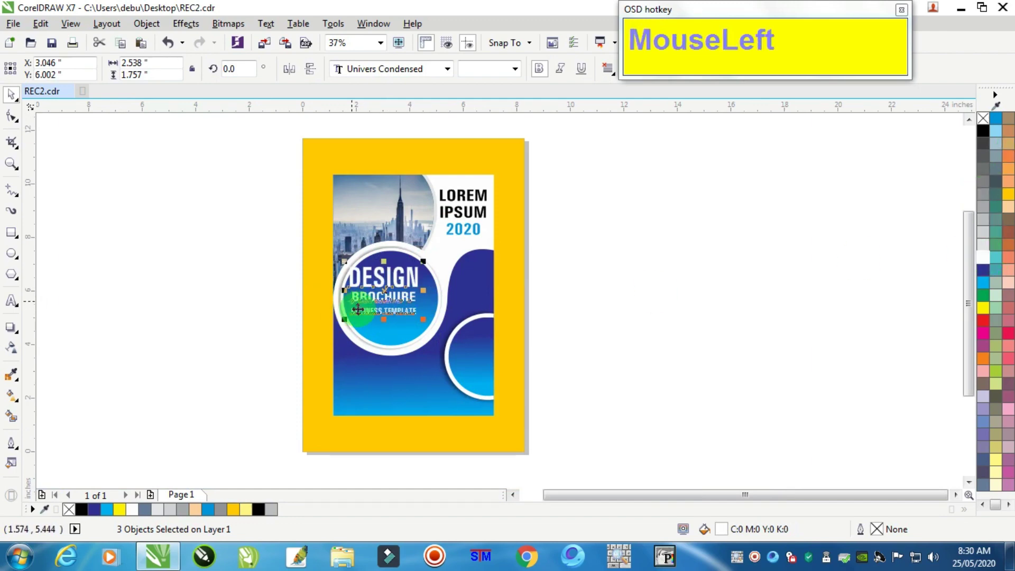
pyautogui.scroll(4, 394, 316)
pyautogui.moveTo(392, 290); pyautogui.dragTo(418, 353)
pyautogui.scroll(-2, 423, 257)
pyautogui.scroll(2, 422, 257)
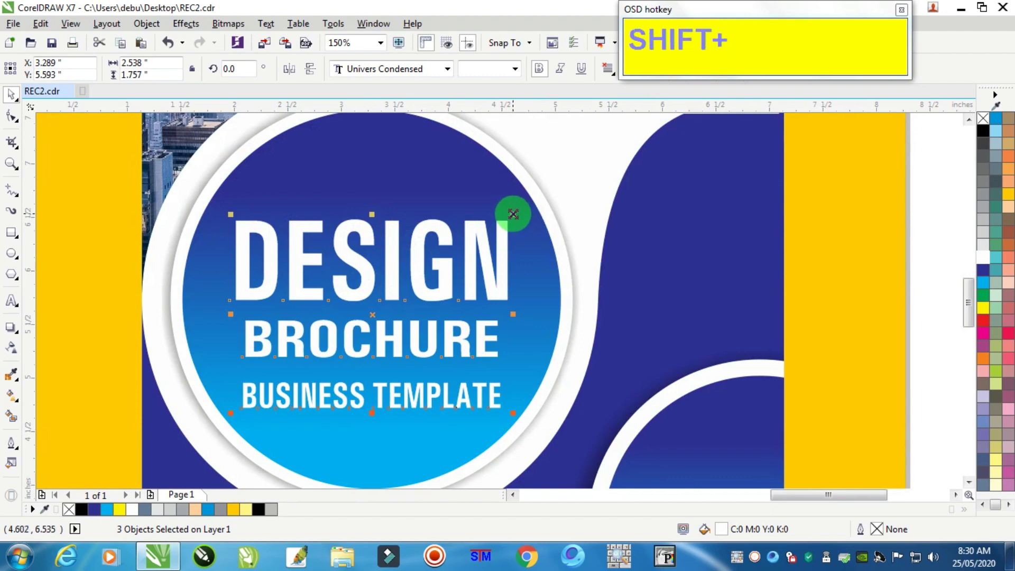
# - Enlarge the white title text to about 2.72 by 1.88 inches and nudge it up within the large circle
pyautogui.moveTo(512, 215); pyautogui.dragTo(525, 207)
pyautogui.hotkey('shift', 'Up')
pyautogui.hotkey('shift', 'Up')
pyautogui.hotkey('shift', 'Up')
pyautogui.hotkey('shift', 'Up')
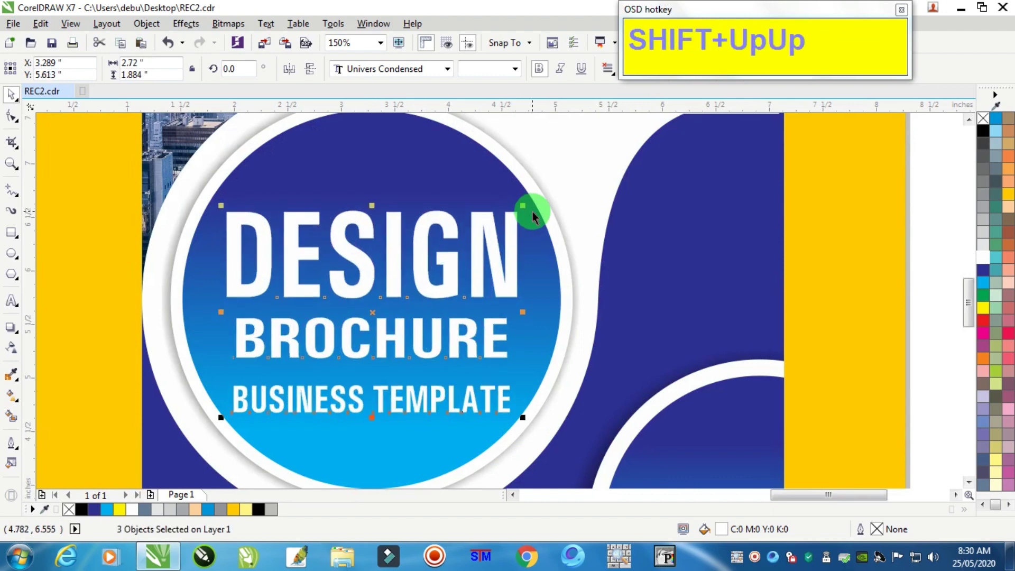
pyautogui.hotkey('shift', 'Left')
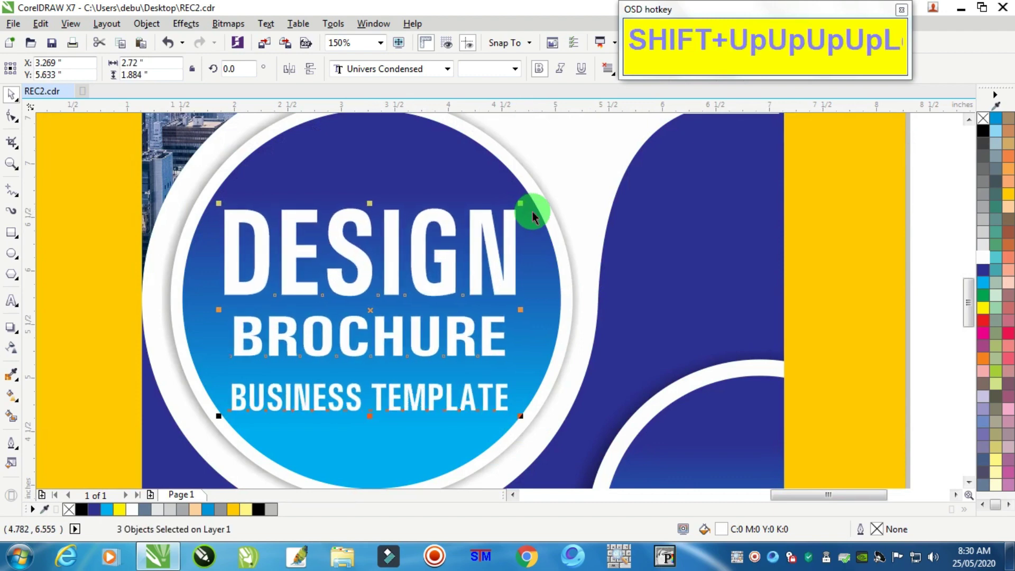
pyautogui.hotkey('shift', 'Up')
pyautogui.hotkey('shift', 'Up')
pyautogui.hotkey('shift', 'Up')
pyautogui.scroll(-2, 601, 217)
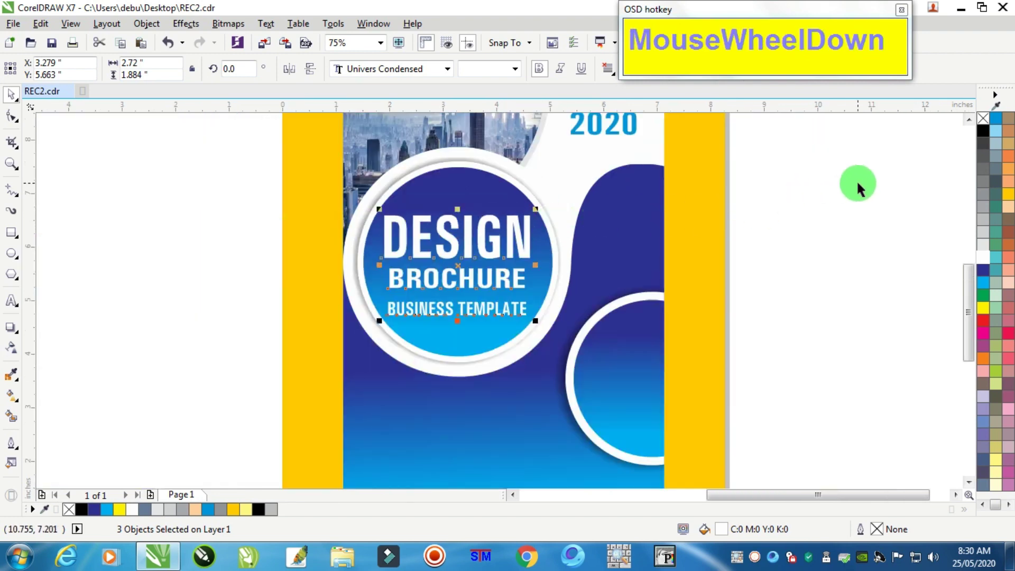
# - Add a drop shadow running downward on the word DESIGN in the large circle and reduce its feathering
pyautogui.click(858, 185)
pyautogui.keyDown('ctrl'); pyautogui.click(447, 229); pyautogui.keyUp('ctrl')
pyautogui.scroll(2, 455, 233)
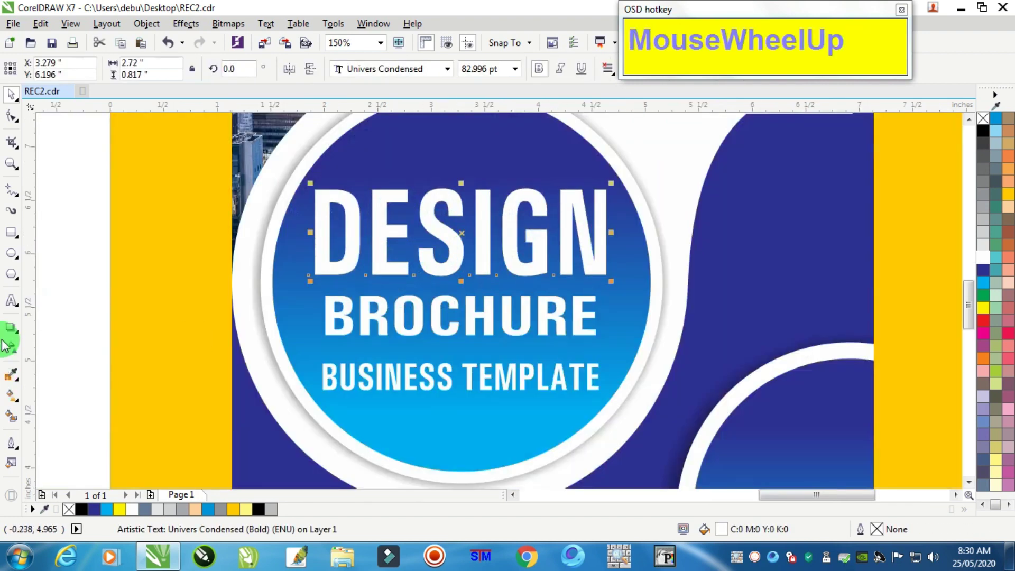
pyautogui.click(12, 329)
pyautogui.moveTo(442, 193); pyautogui.dragTo(460, 275)
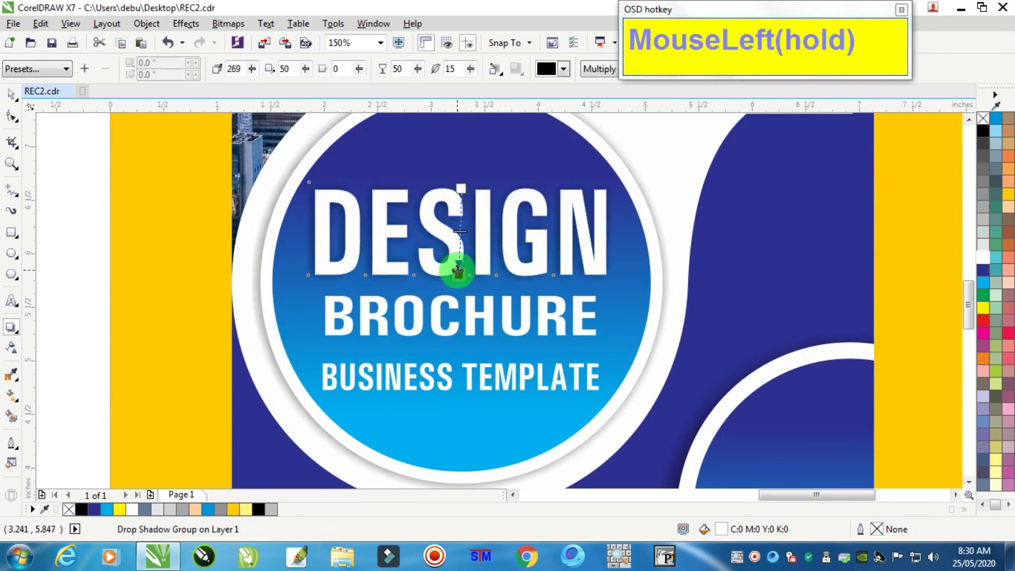
pyautogui.moveTo(473, 70); pyautogui.dragTo(471, 75)
pyautogui.click(11, 94)
pyautogui.click(126, 211)
pyautogui.scroll(-3, 178, 229)
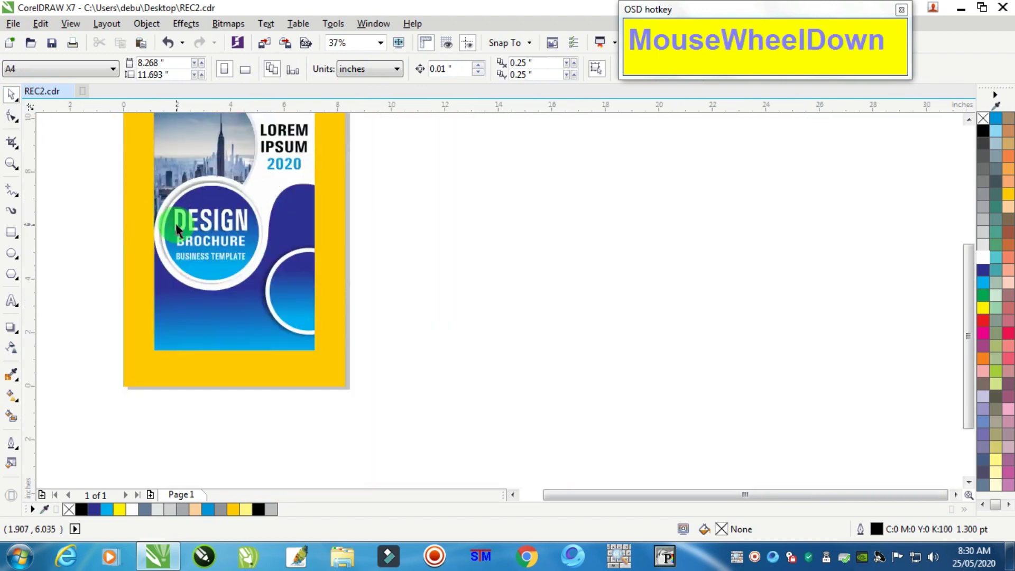
# - Move the LOREM IPSUM paragraph and social profile block onto the cover's lower area and bring it to the front in white
pyautogui.scroll(-1, 177, 228)
pyautogui.click(512, 494)
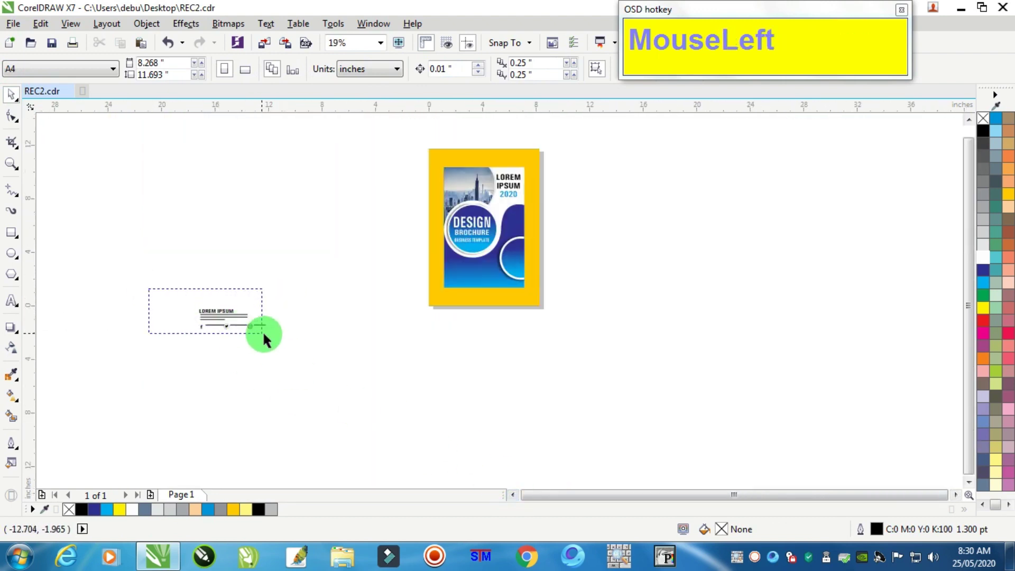
pyautogui.moveTo(263, 334); pyautogui.dragTo(304, 340)
pyautogui.moveTo(237, 309); pyautogui.dragTo(513, 286)
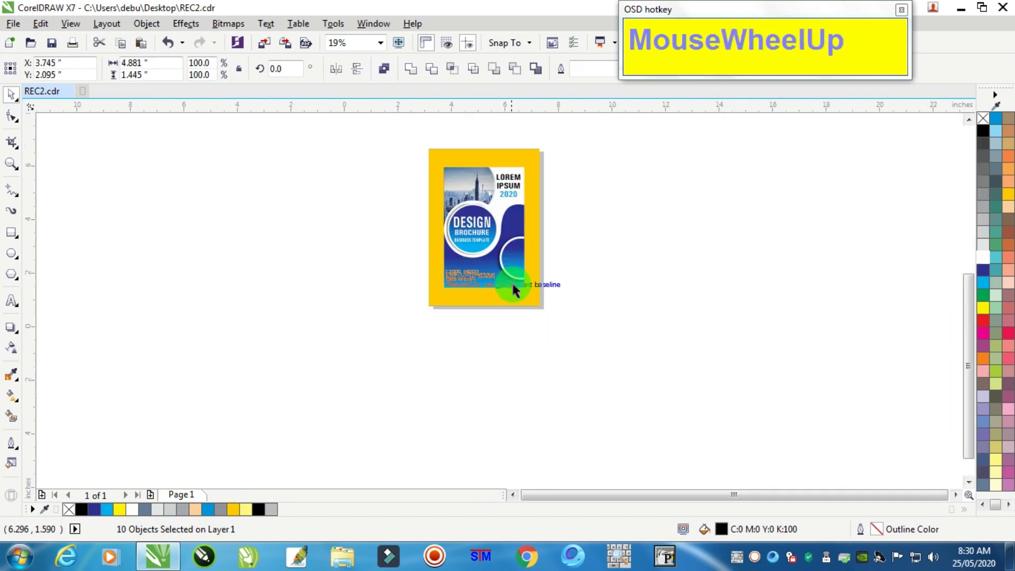
pyautogui.scroll(2, 514, 290)
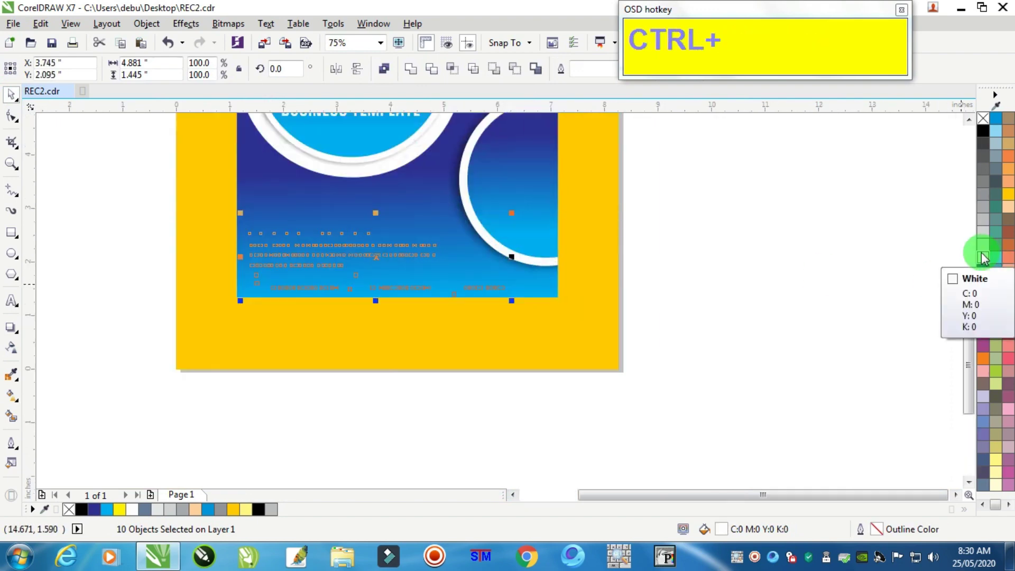
pyautogui.hotkey('ctrl', 'Home')
pyautogui.scroll(3, 264, 262)
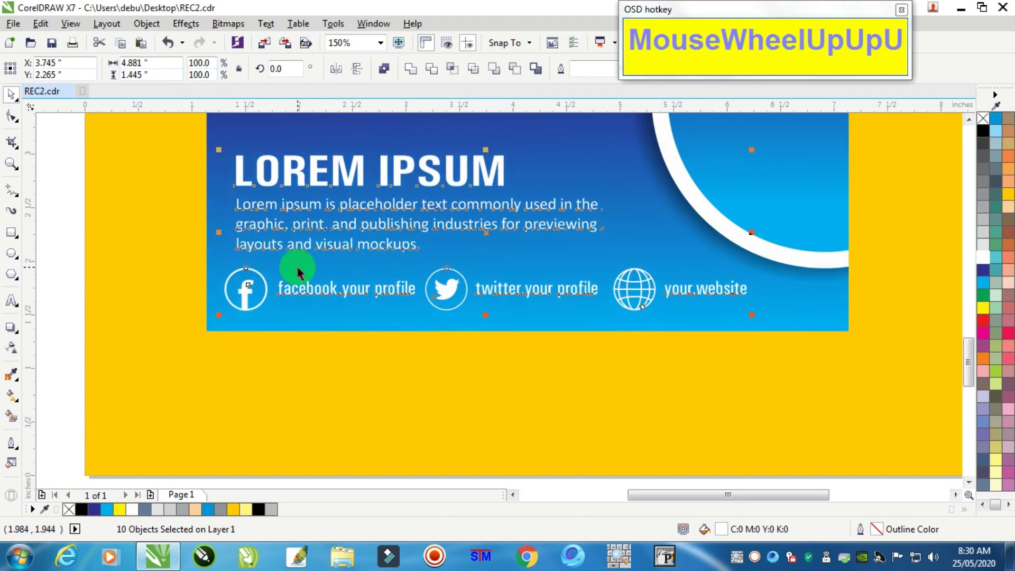
# - Nudge the white LOREM IPSUM and social profile block slightly upward and to the right on the cover
pyautogui.scroll(-3, 298, 267)
pyautogui.press('Up')
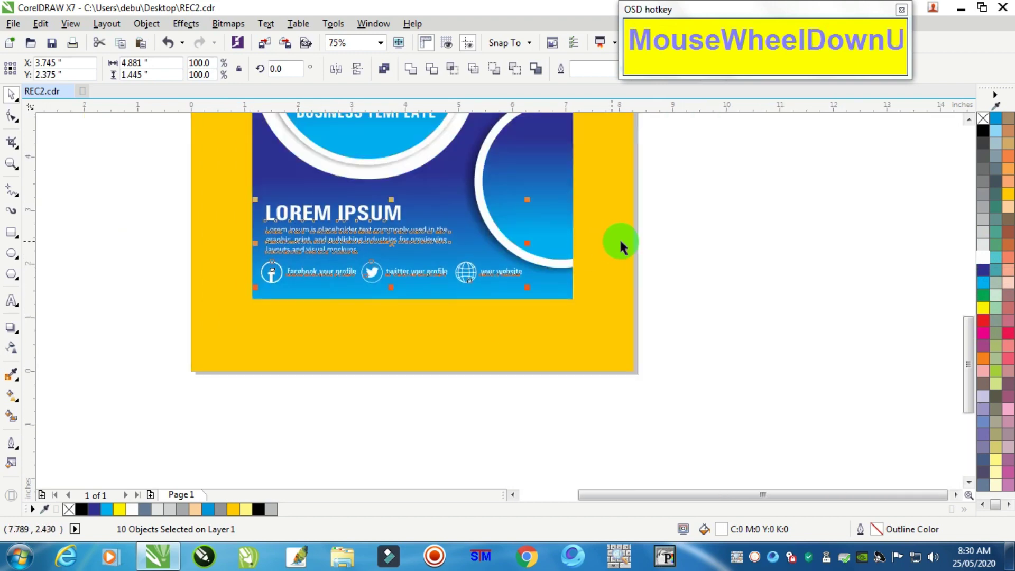
pyautogui.press('Right')
pyautogui.press('Left')
pyautogui.press('Right')
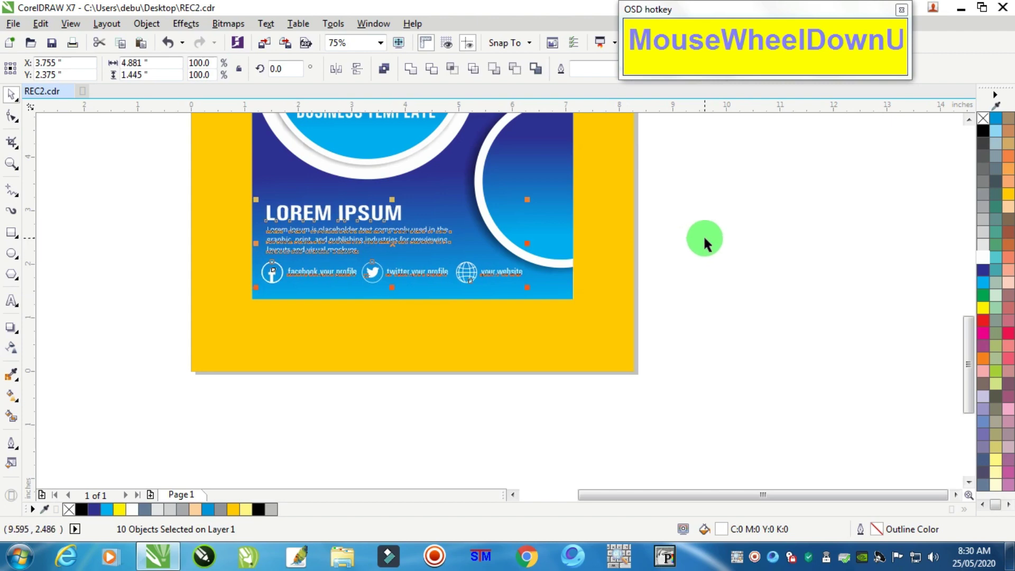
pyautogui.press('Down')
pyautogui.click(720, 232)
# - Examine the whole cover layout, then take a closer look at the large circle emblem
pyautogui.scroll(-5, 720, 232)
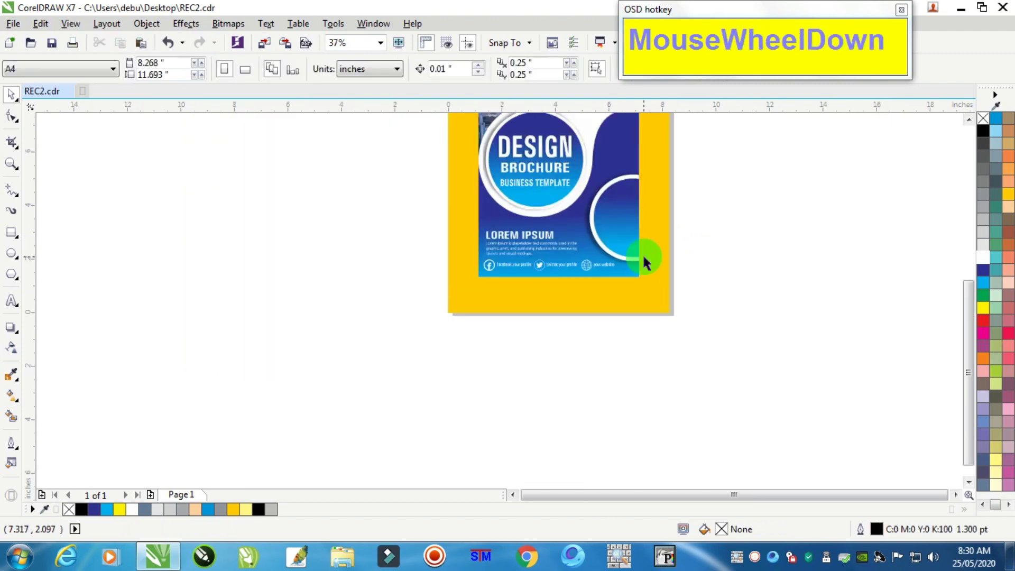
pyautogui.scroll(3, 669, 193)
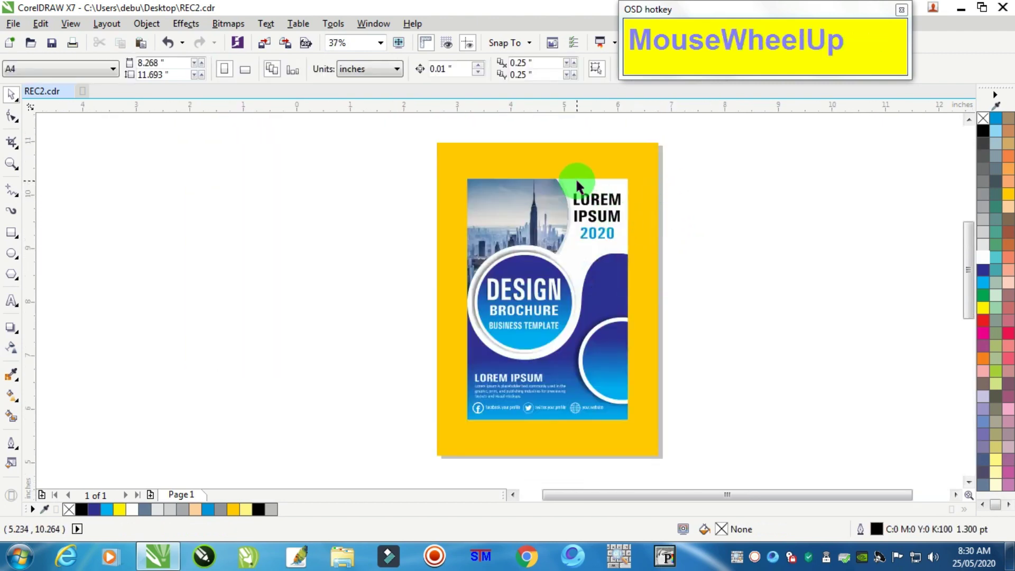
pyautogui.scroll(3, 545, 161)
pyautogui.scroll(-2, 513, 166)
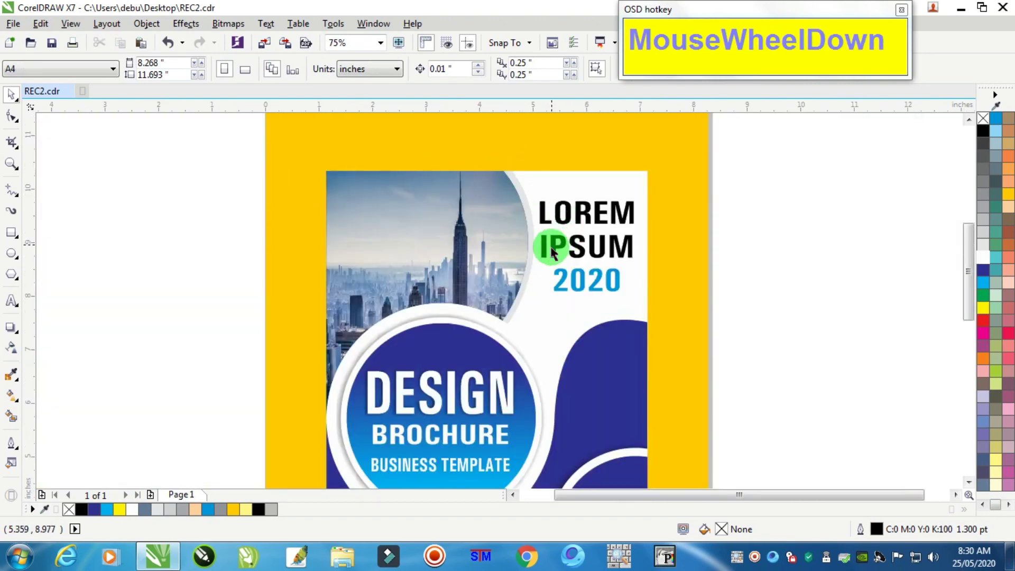
pyautogui.scroll(-2, 545, 327)
pyautogui.scroll(2, 546, 357)
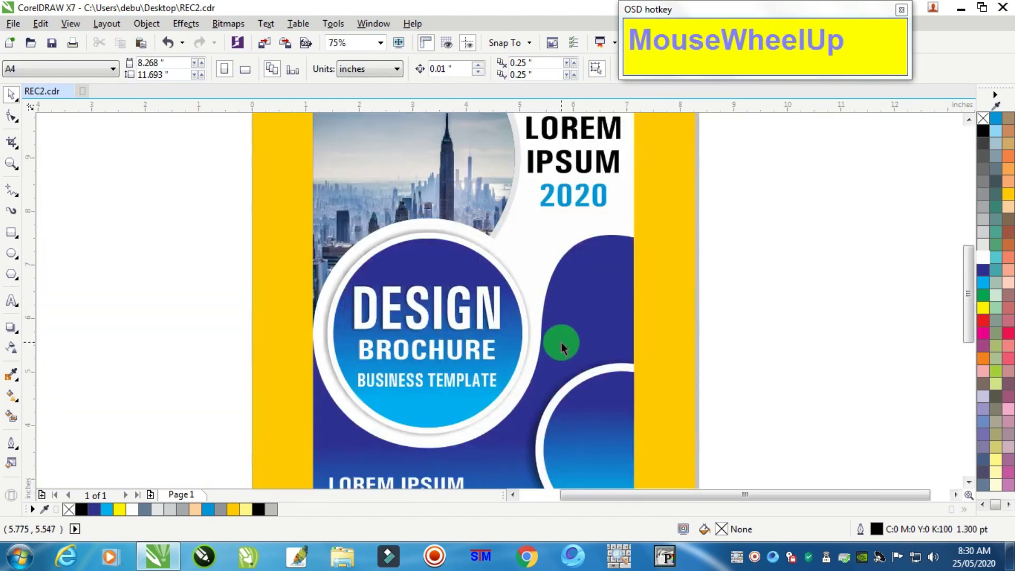
pyautogui.scroll(-1, 567, 341)
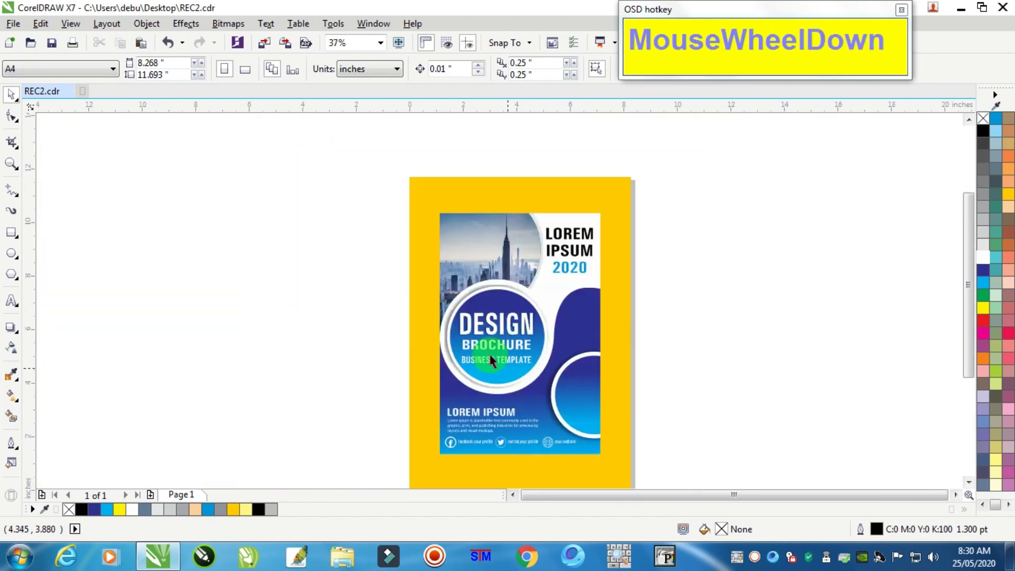
pyautogui.click(11, 163)
pyautogui.moveTo(366, 160); pyautogui.dragTo(681, 462)
pyautogui.moveTo(374, 257); pyautogui.dragTo(587, 419)
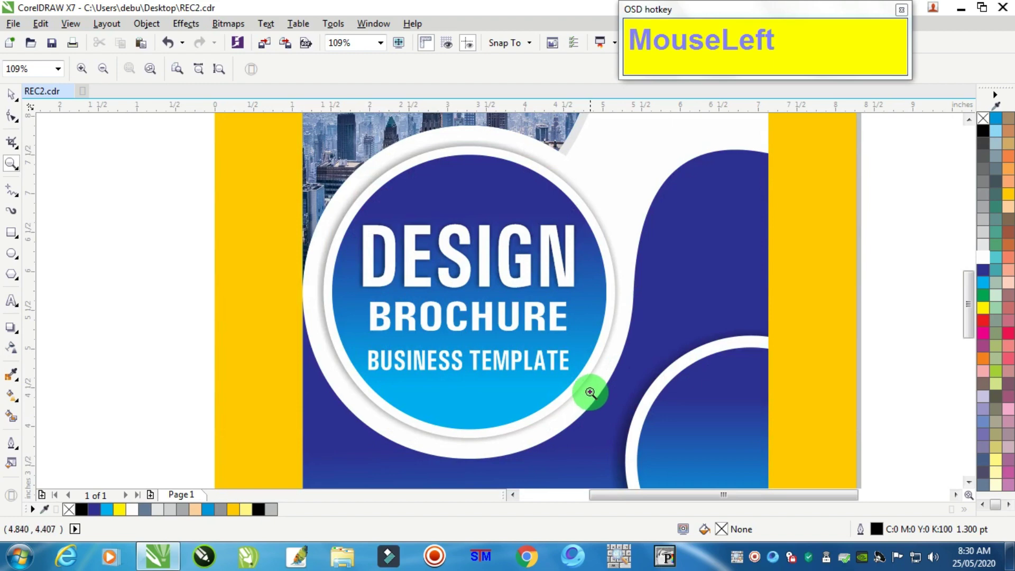
# - Extend the drop shadow of the large emblem's white ring farther below the circle
pyautogui.click(11, 99)
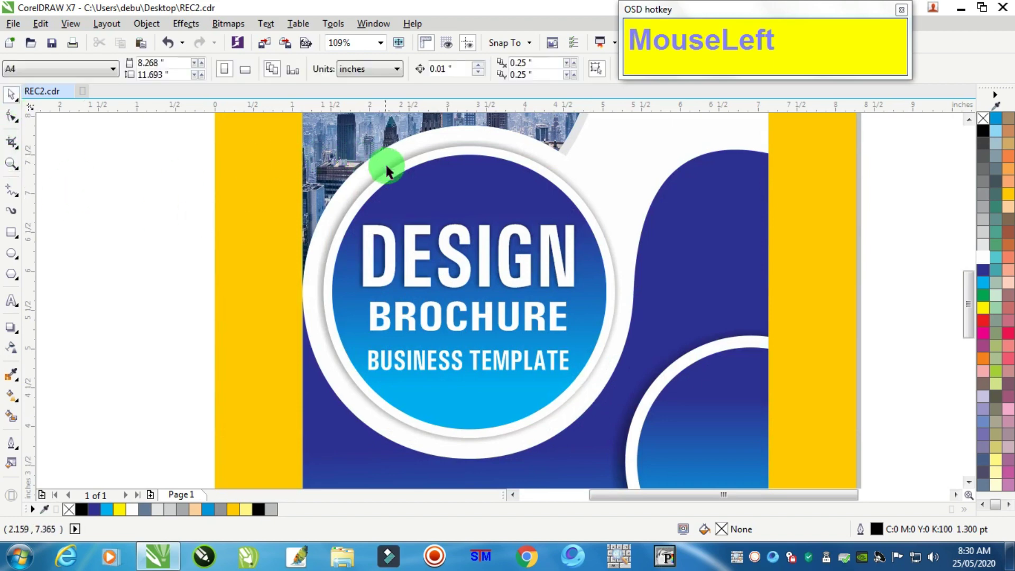
pyautogui.click(440, 161)
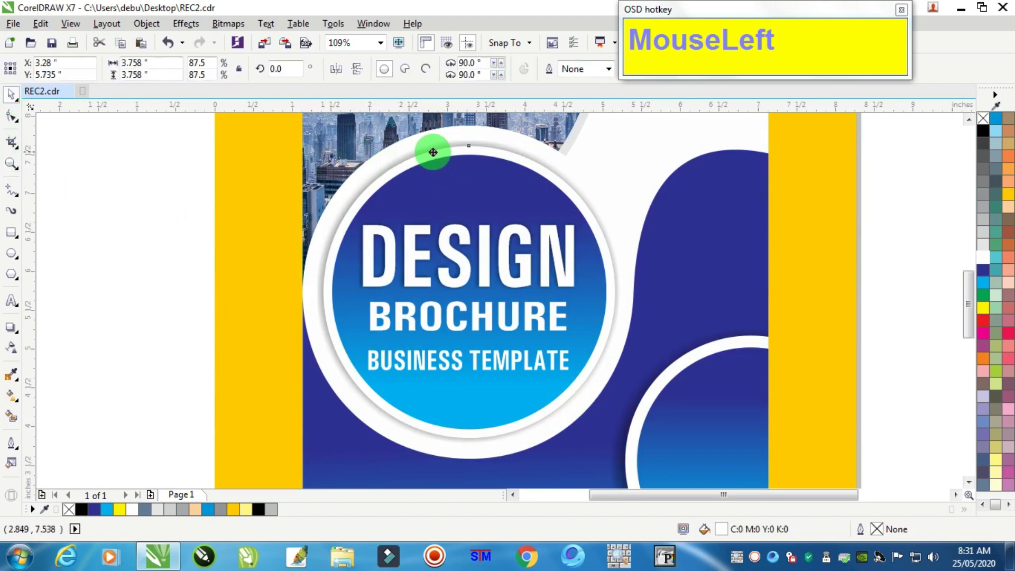
pyautogui.hotkey('ctrl', 'z')
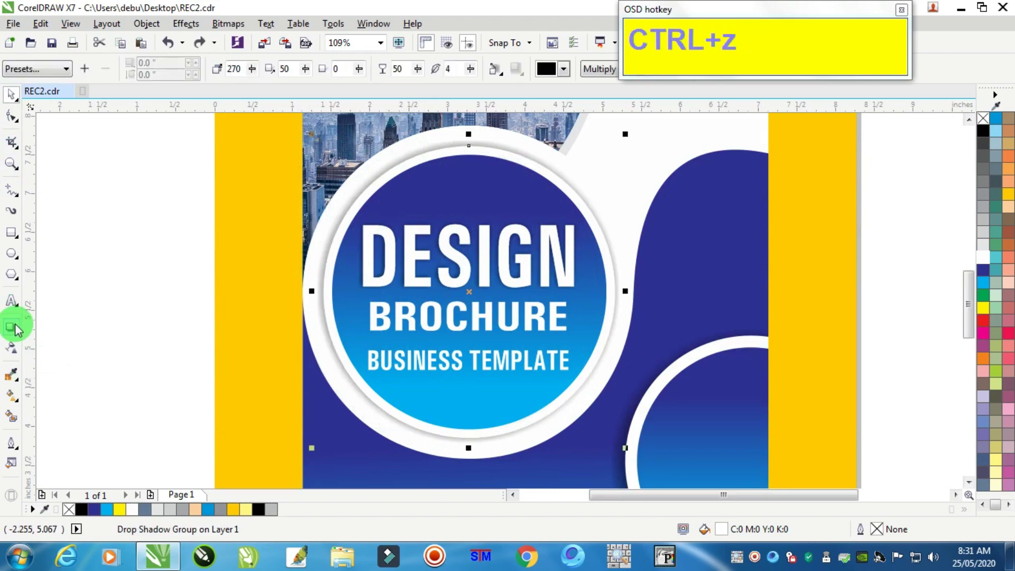
pyautogui.click(12, 328)
pyautogui.scroll(4, 476, 449)
pyautogui.click(440, 395)
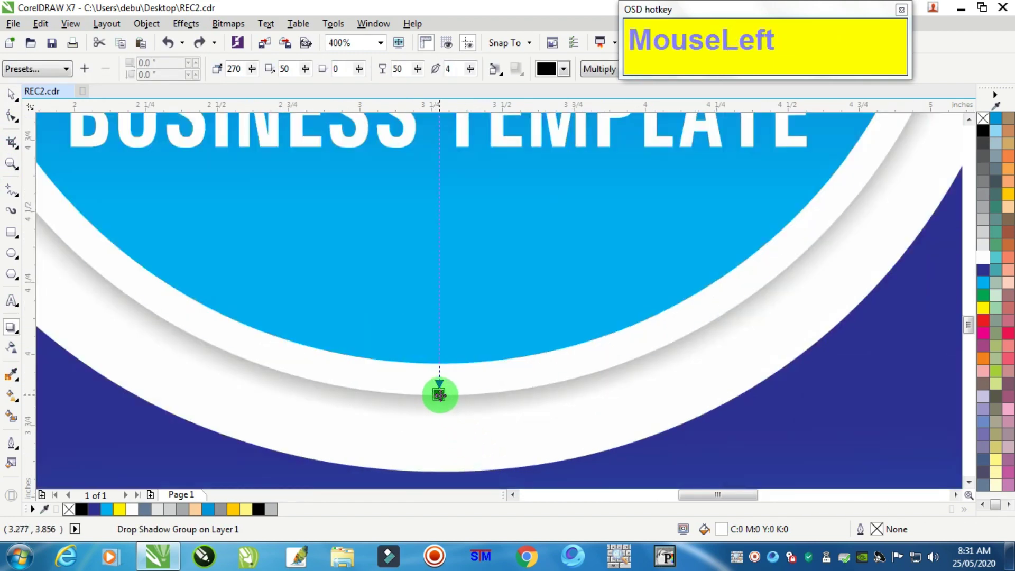
pyautogui.moveTo(439, 396); pyautogui.dragTo(439, 416)
pyautogui.scroll(-8, 442, 421)
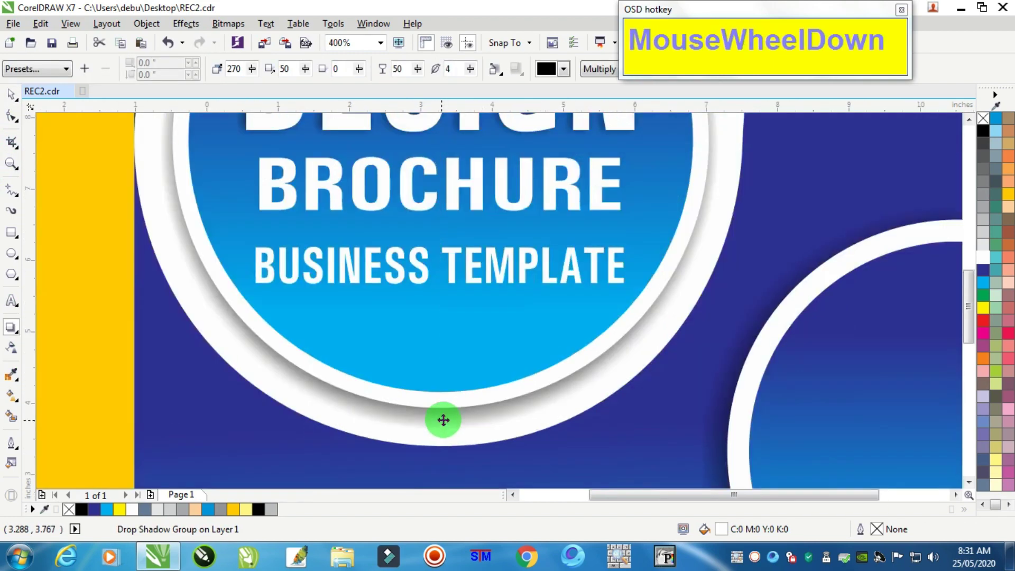
pyautogui.click(12, 94)
pyautogui.click(46, 135)
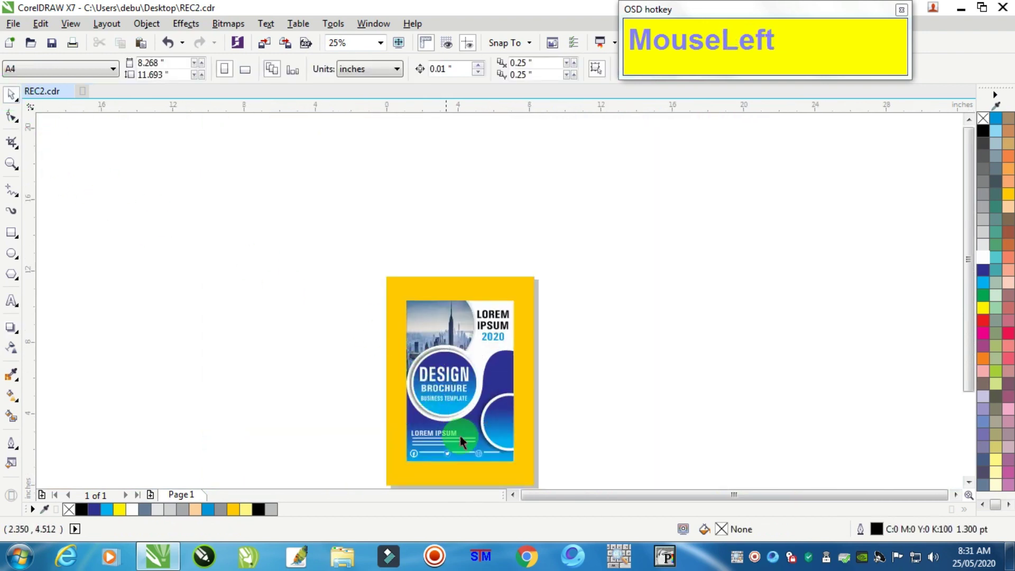
# - Add a drop shadow to the large blue gradient curve and set its feathering to 4
pyautogui.scroll(2, 472, 411)
pyautogui.moveTo(578, 304); pyautogui.dragTo(599, 299)
pyautogui.hotkey('ctrl', 'z')
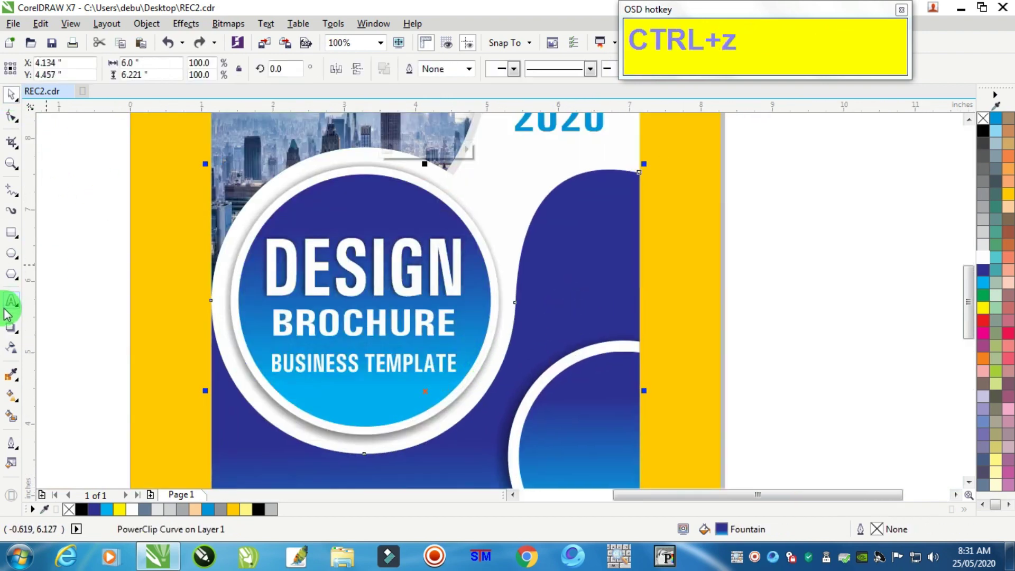
pyautogui.click(11, 328)
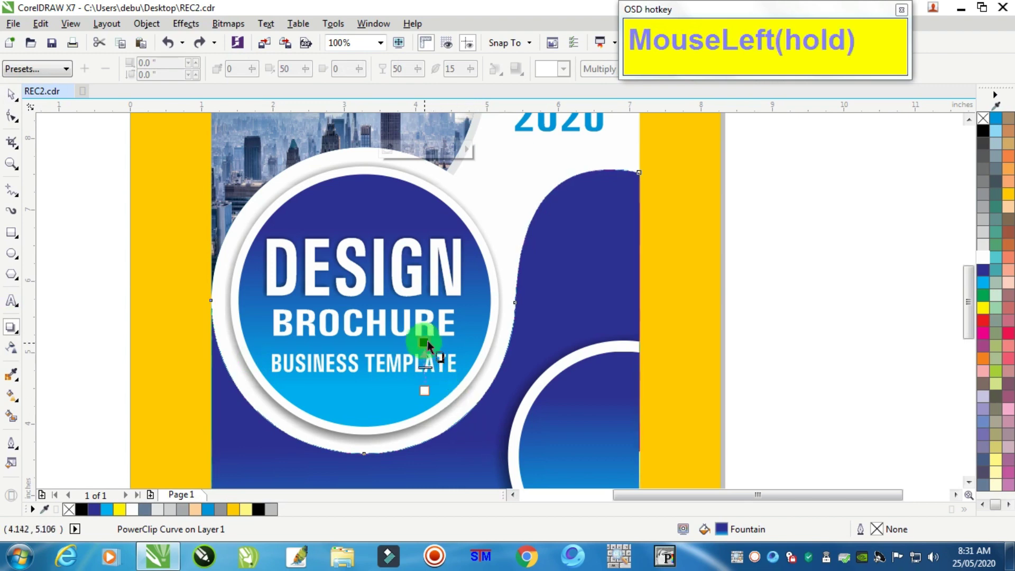
pyautogui.moveTo(398, 317); pyautogui.dragTo(396, 318)
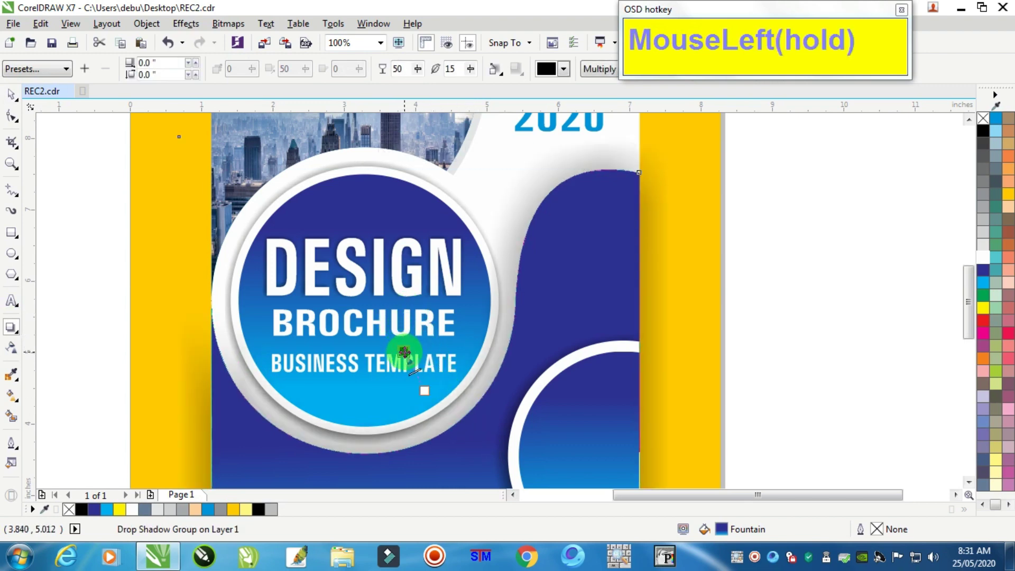
pyautogui.moveTo(468, 70); pyautogui.dragTo(463, 69)
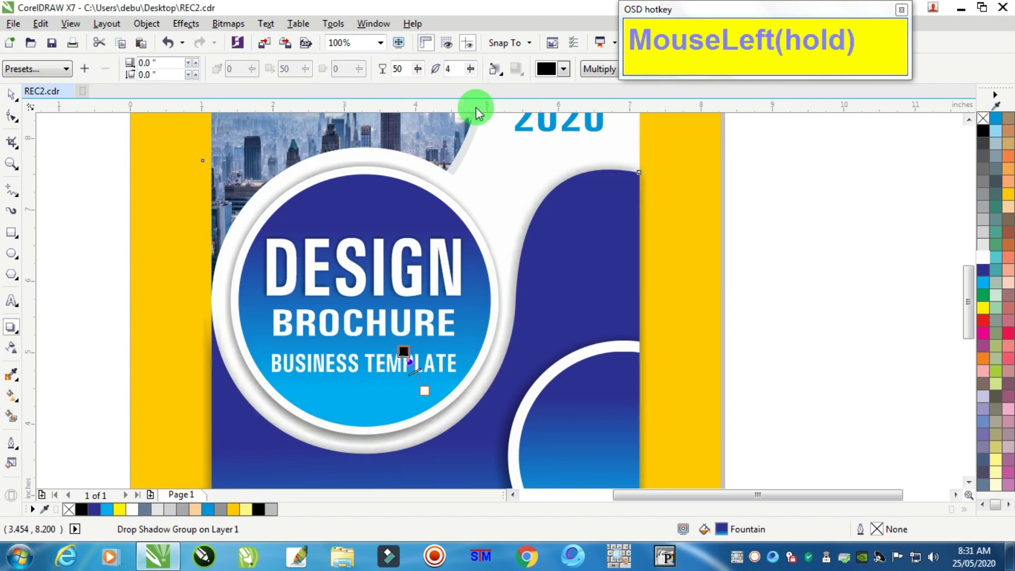
pyautogui.click(10, 97)
pyautogui.scroll(-1, 299, 220)
pyautogui.click(581, 222)
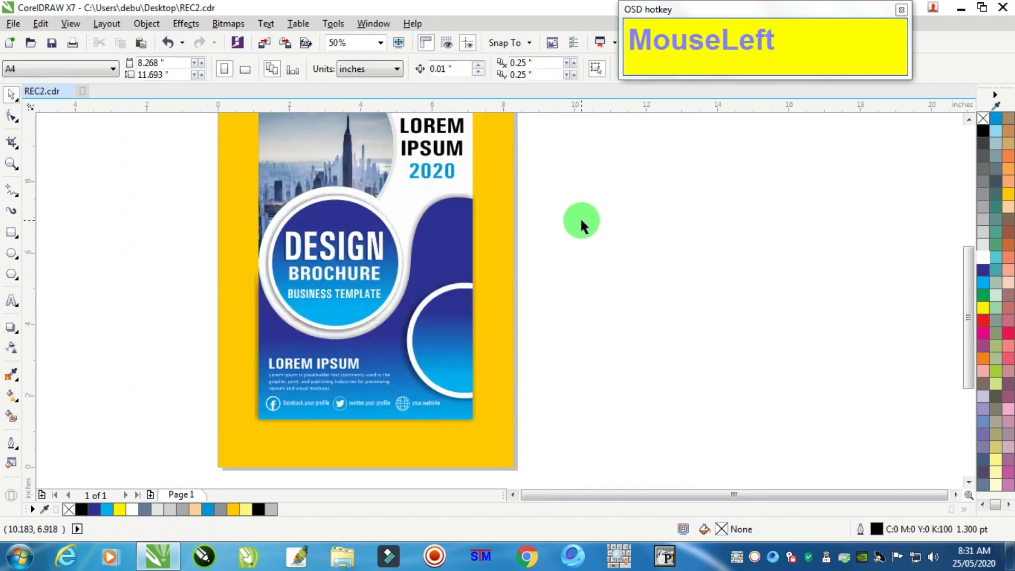
# - Set the blue gradient curve's drop shadow feathering to 2
pyautogui.scroll(-1, 497, 192)
pyautogui.scroll(4, 489, 175)
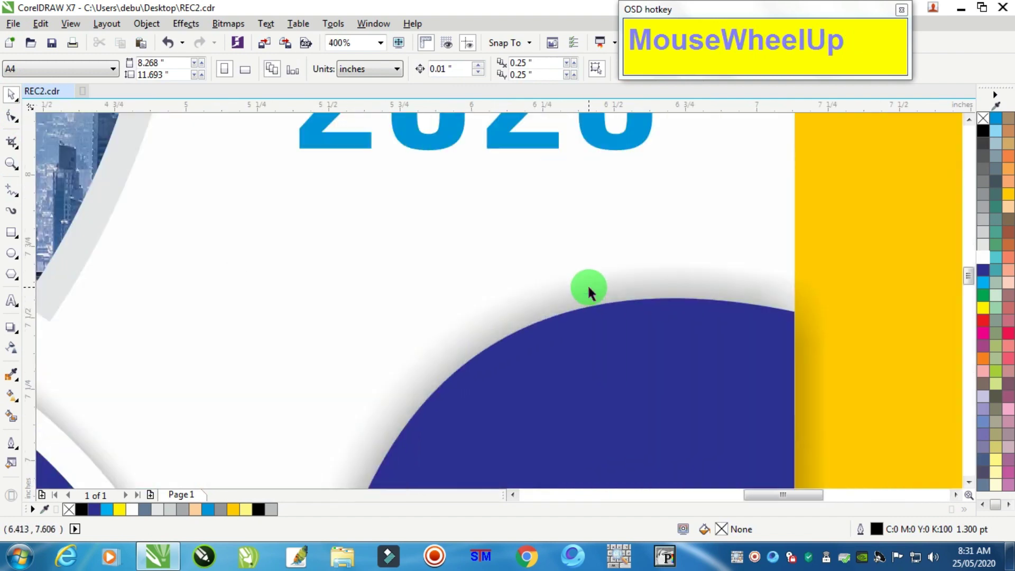
pyautogui.scroll(-3, 588, 284)
pyautogui.click(589, 338)
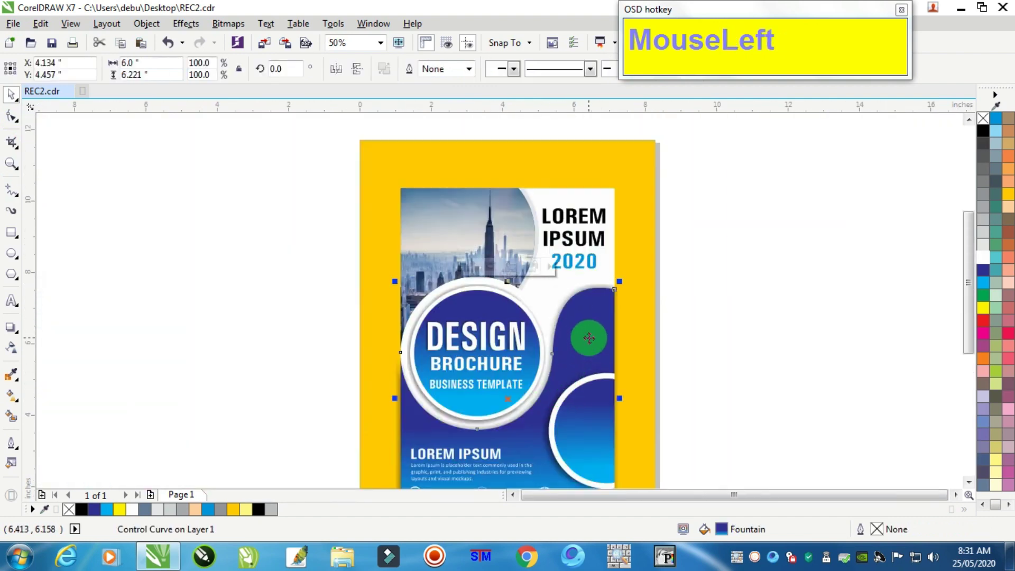
pyautogui.click(18, 350)
pyautogui.click(12, 329)
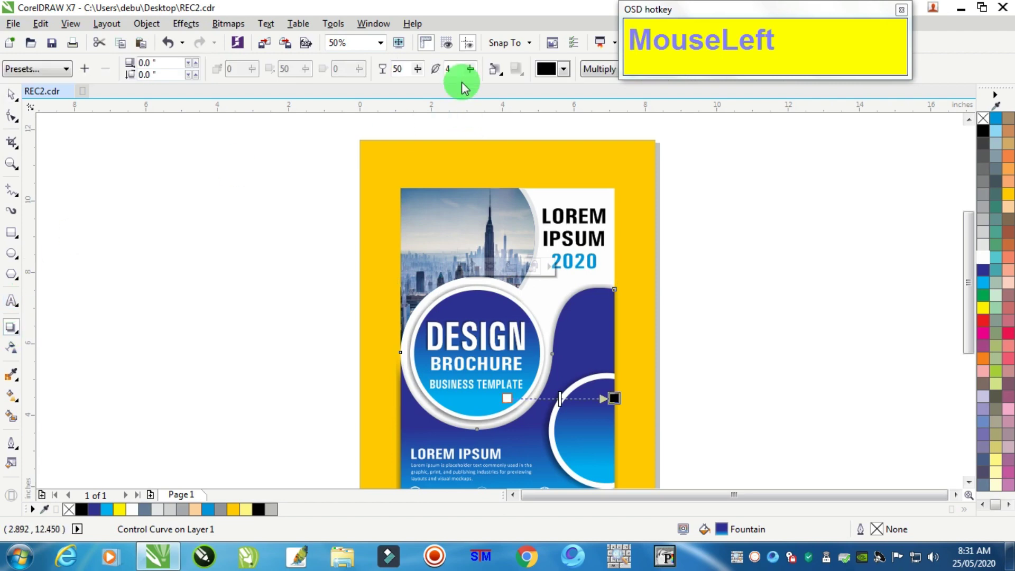
pyautogui.click(468, 68)
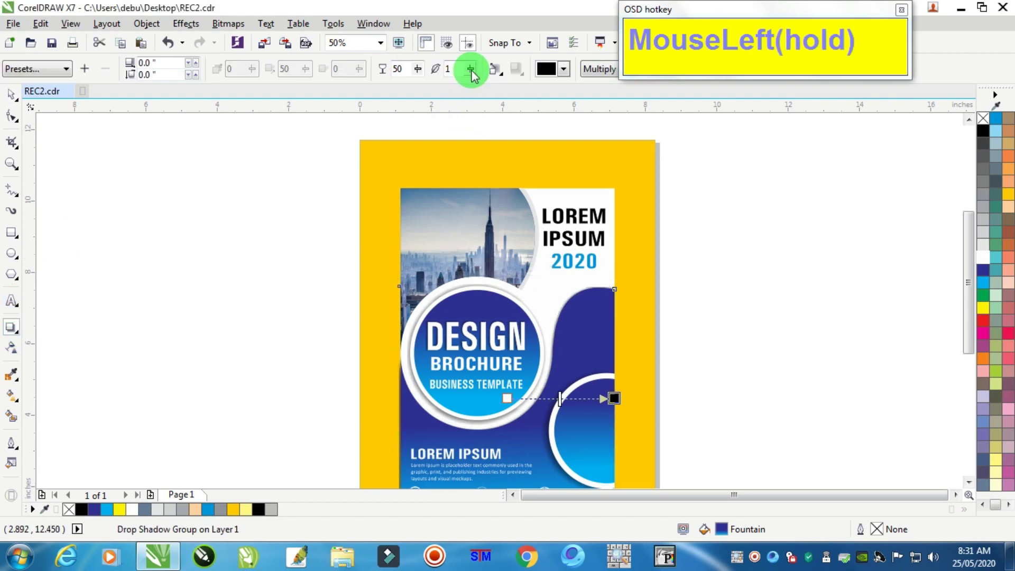
pyautogui.click(472, 71)
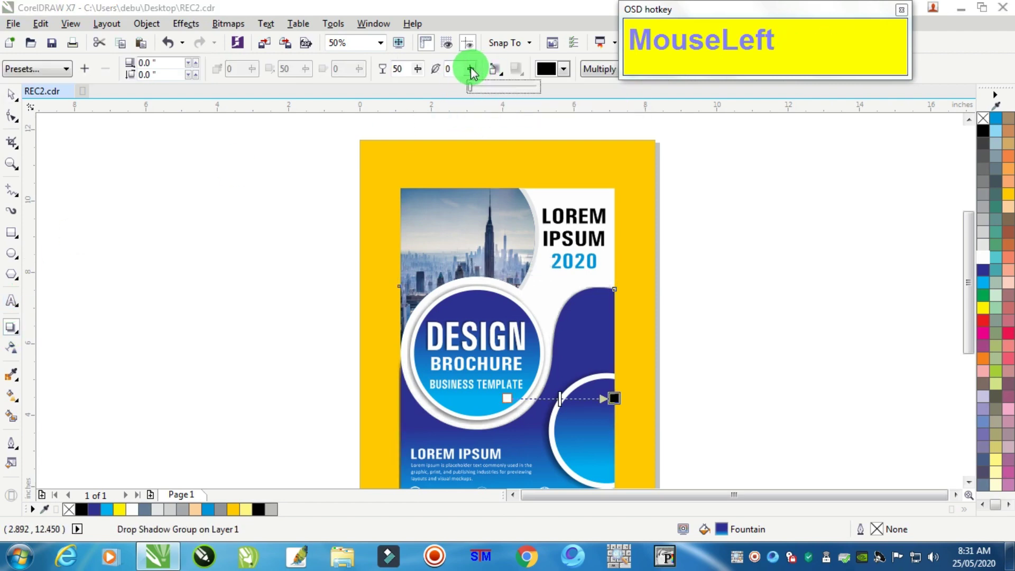
pyautogui.click(12, 93)
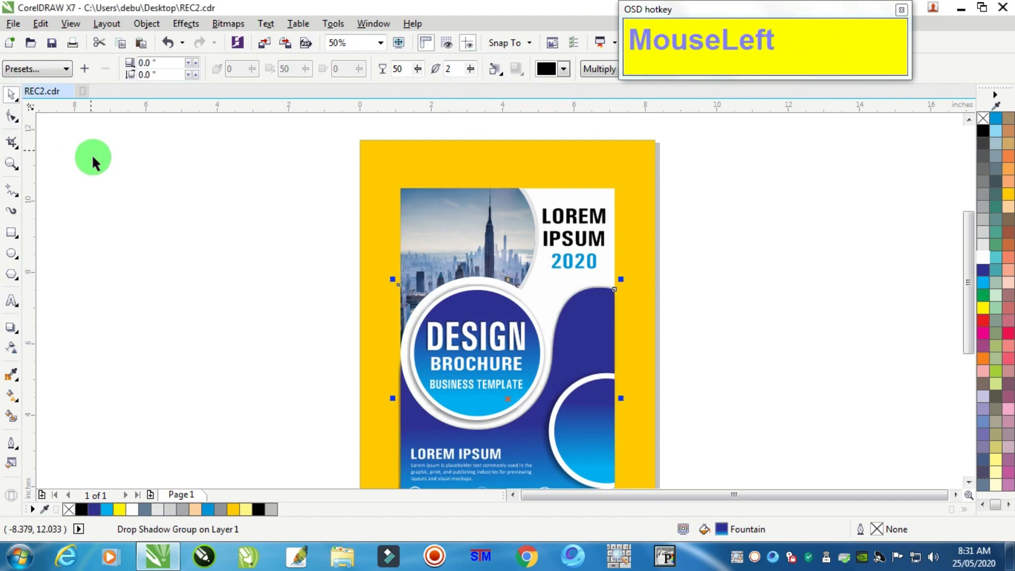
pyautogui.click(90, 154)
# - Examine the shadow edges around the blue curve and circles, then view the complete cover
pyautogui.scroll(3, 569, 287)
pyautogui.scroll(-2, 570, 294)
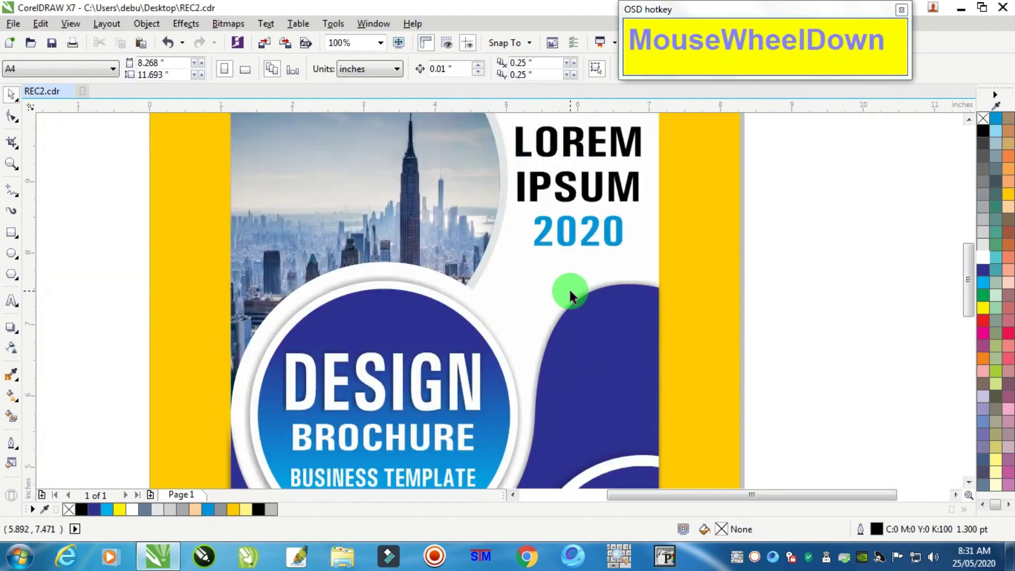
pyautogui.scroll(-1, 485, 231)
pyautogui.scroll(2, 487, 233)
pyautogui.scroll(-2, 492, 239)
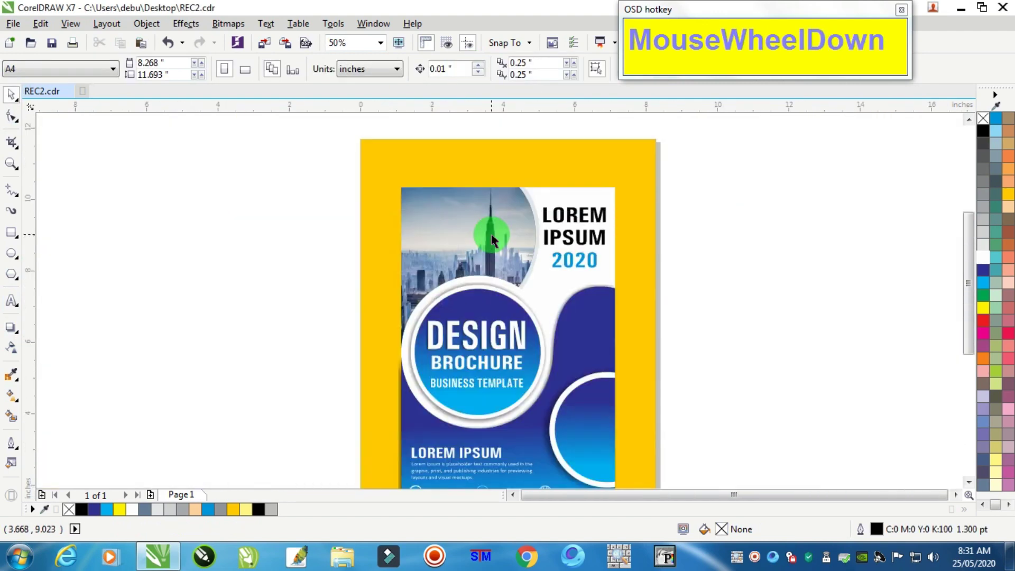
pyautogui.scroll(-1, 491, 239)
pyautogui.click(646, 237)
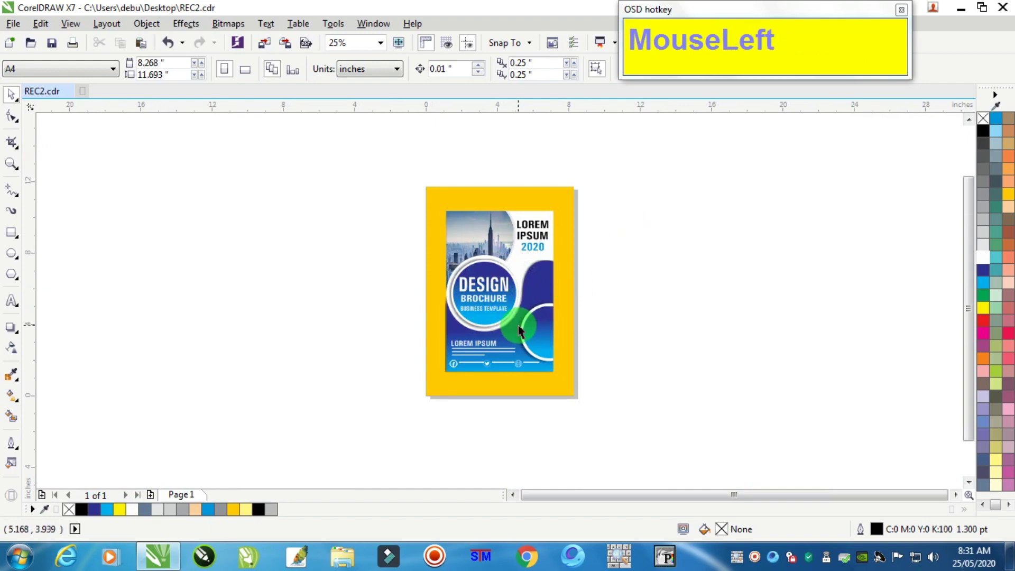
pyautogui.scroll(-2, 639, 294)
pyautogui.scroll(1, 633, 291)
pyautogui.scroll(1, 633, 291)
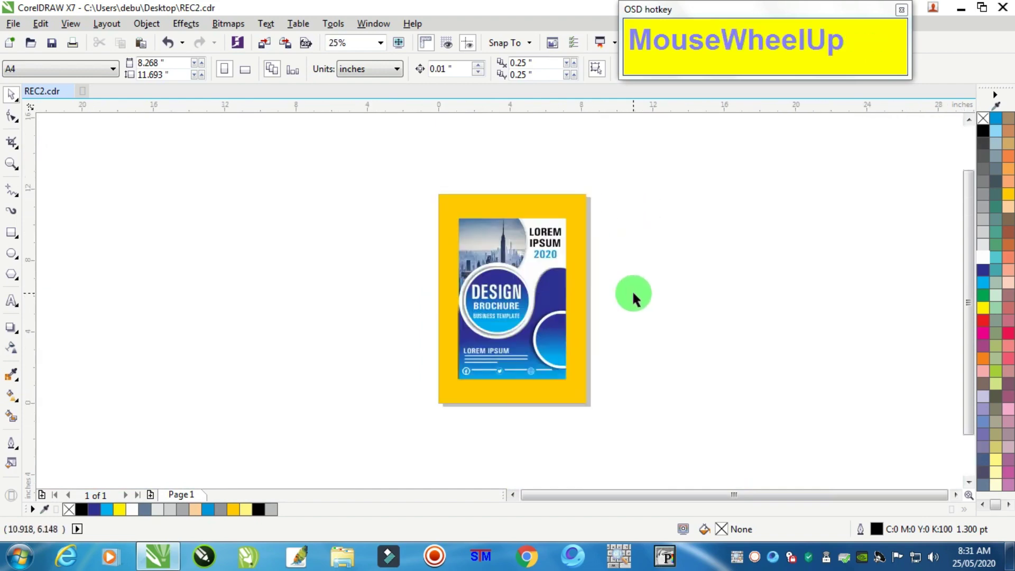
pyautogui.scroll(1, 562, 259)
pyautogui.moveTo(690, 189)
pyautogui.mouseDown()
pyautogui.moveTo(573, 277)
pyautogui.moveTo(481, 306)
pyautogui.mouseUp()
pyautogui.scroll(3, 528, 206)
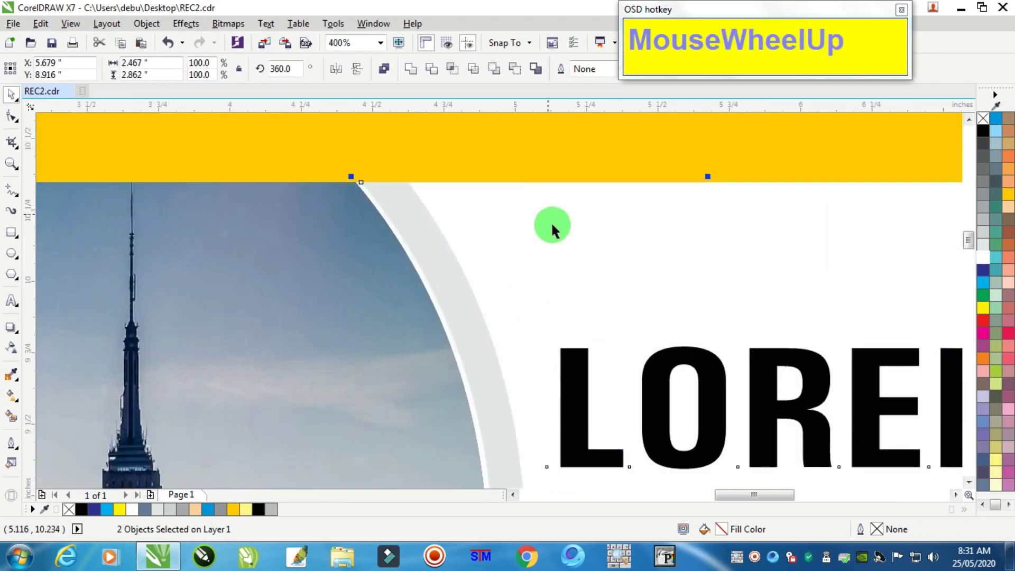
pyautogui.hotkey('ctrl', 'z')
pyautogui.hotkey('ctrl', 'z')
pyautogui.hotkey('ctrl', 'z')
pyautogui.scroll(-2, 554, 246)
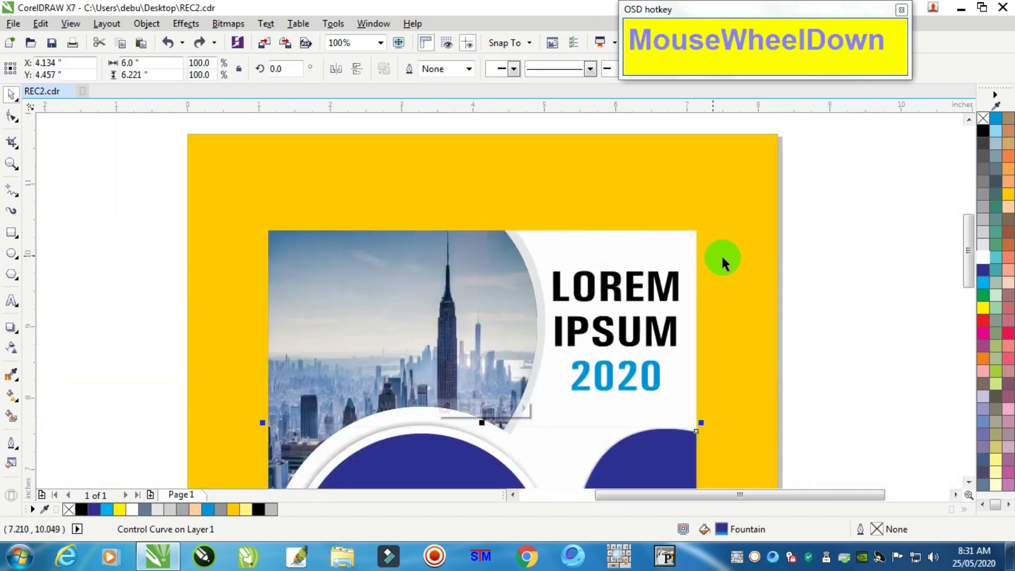
# - Nudge the LOREM IPSUM 2020 title text slightly right and down, to about X 6.047 and Y 8.888 inches
pyautogui.moveTo(794, 258); pyautogui.dragTo(525, 410)
pyautogui.press('Right')
pyautogui.press('Right')
pyautogui.press('Right')
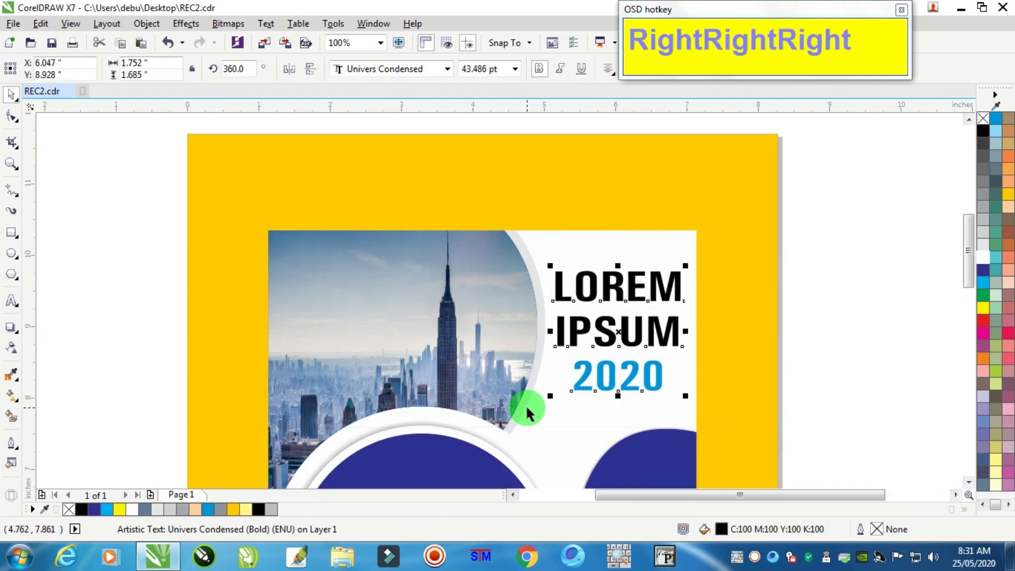
pyautogui.press('Down')
# - Zoom in on the complete brochure cover to examine its overall layout
pyautogui.scroll(-4, 572, 396)
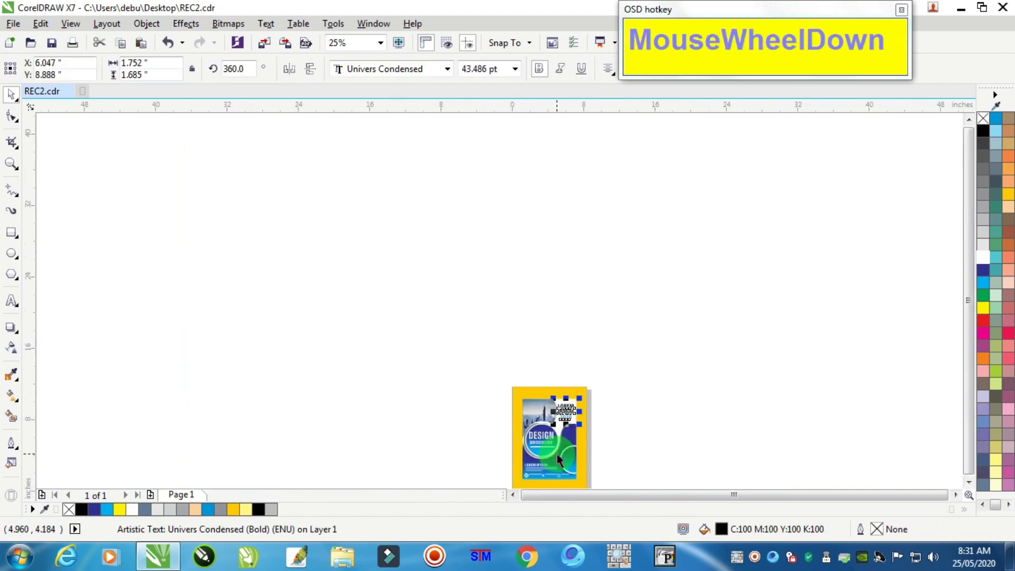
pyautogui.scroll(2, 554, 468)
pyautogui.click(10, 165)
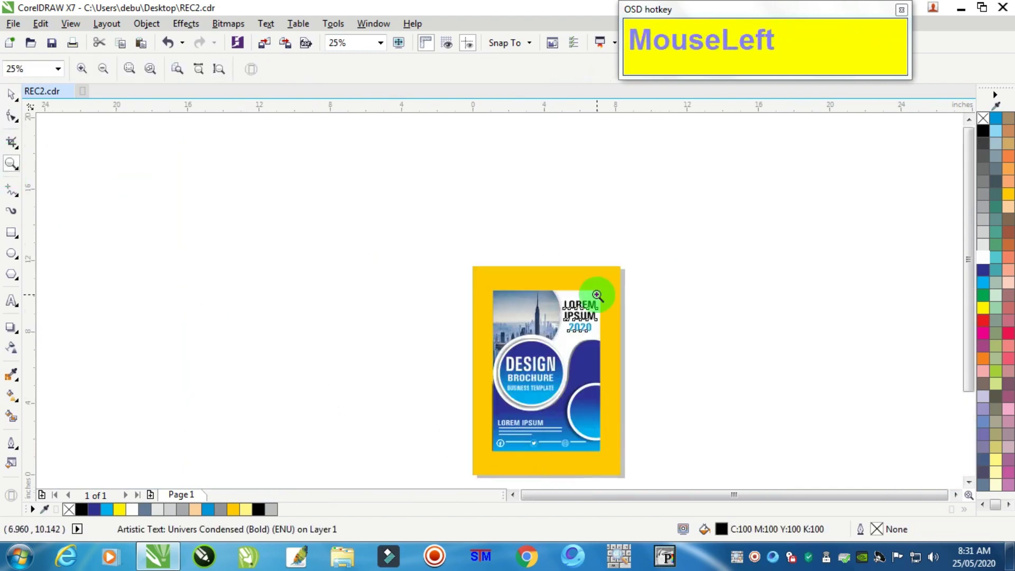
pyautogui.moveTo(475, 286); pyautogui.dragTo(608, 453)
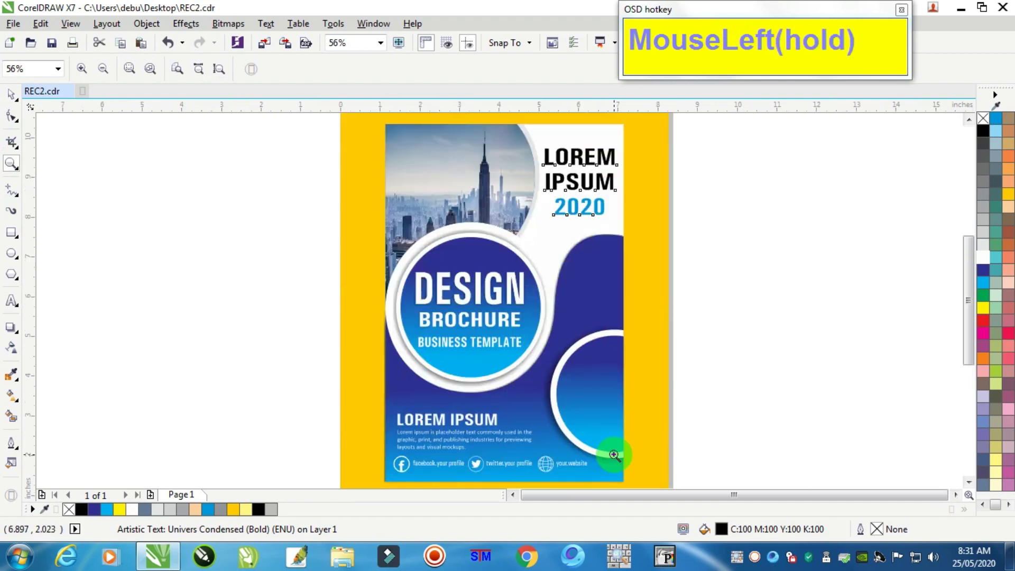